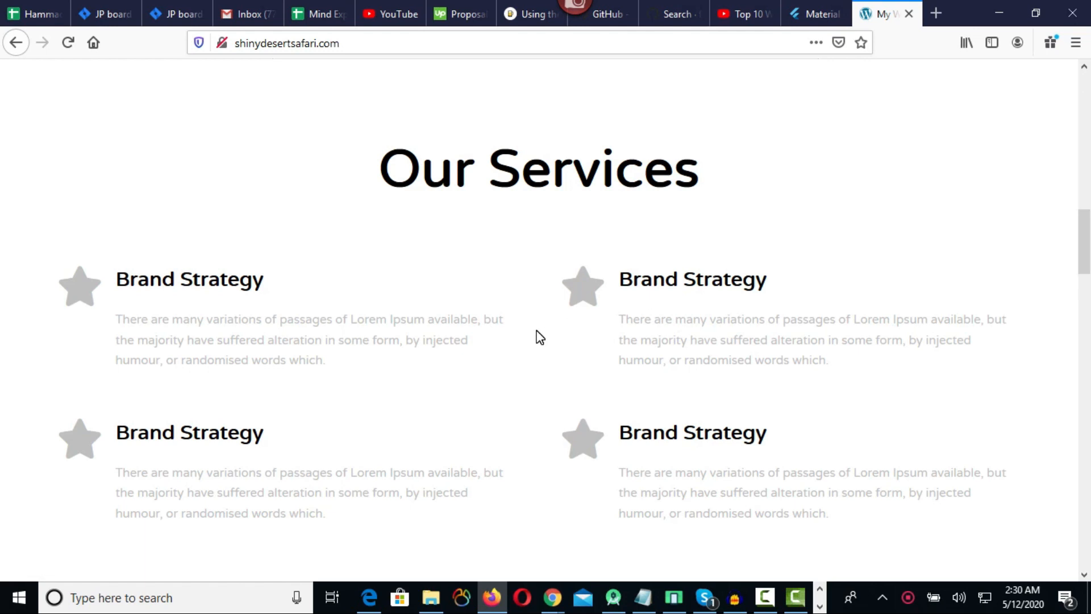
Browse the finished demo website, visiting its Our Product, Testimonials and Contact sections from the page's navigation.
scroll(539, 335, up, 2)
scroll(568, 333, down, 10)
scroll(582, 323, up, 12)
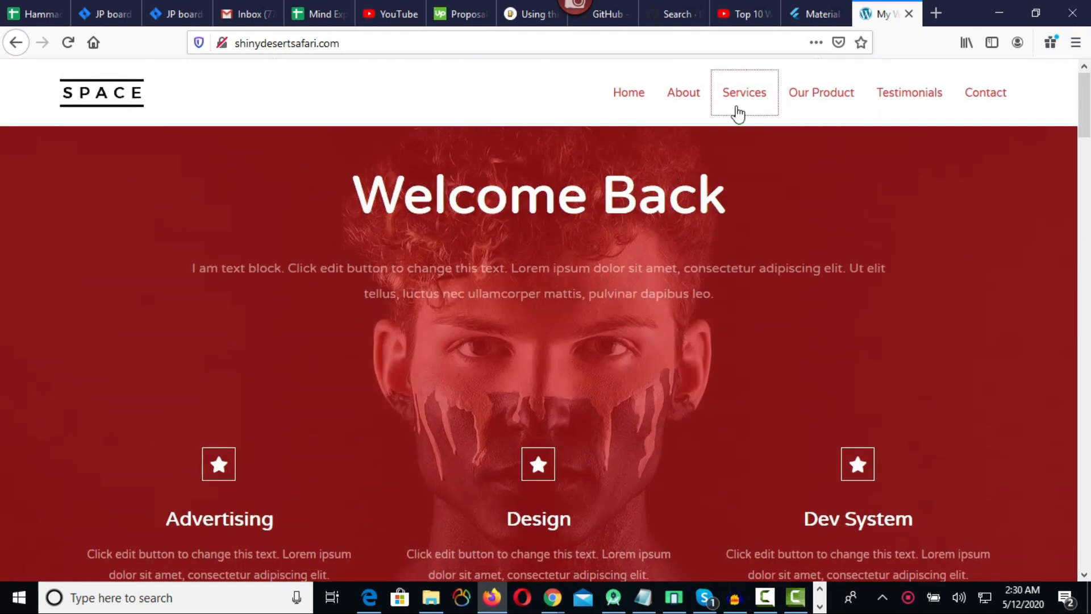
click(817, 97)
scroll(431, 238, down, 7)
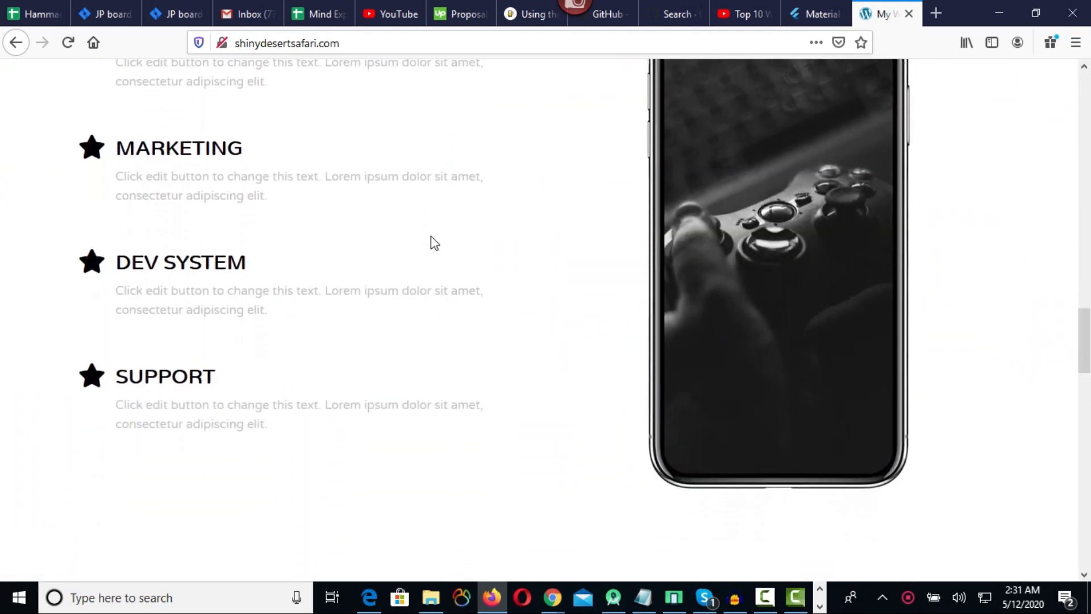
scroll(453, 248, up, 20)
scroll(485, 249, up, 3)
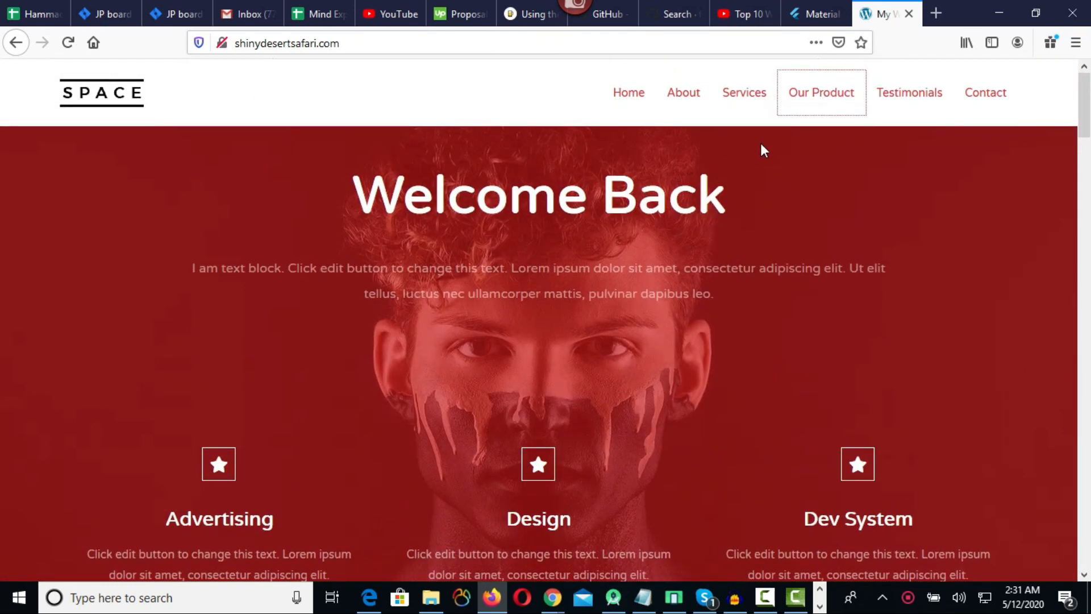
click(894, 99)
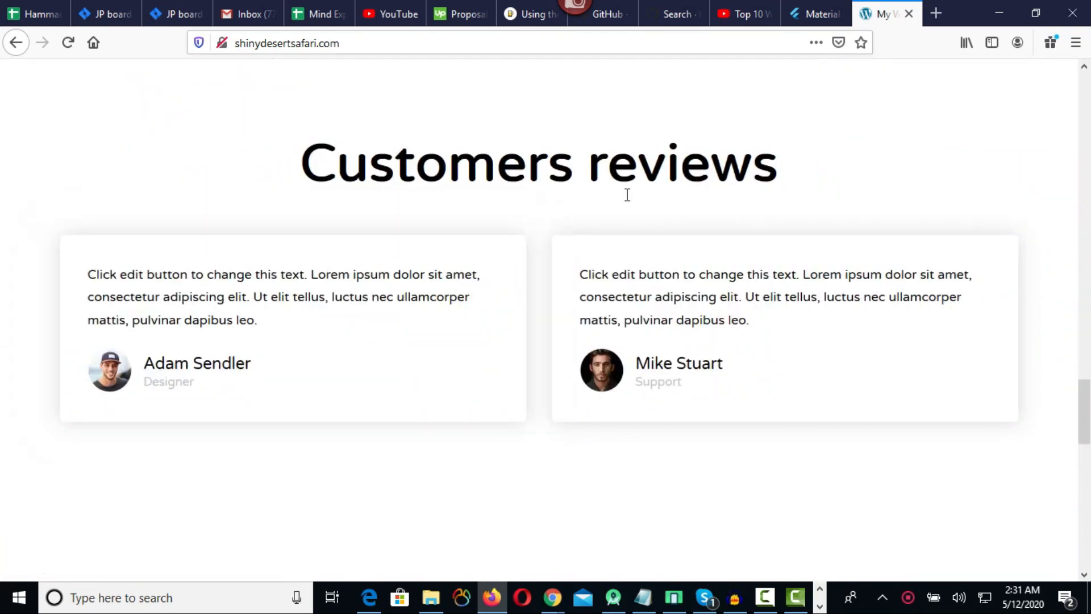
scroll(831, 221, up, 10)
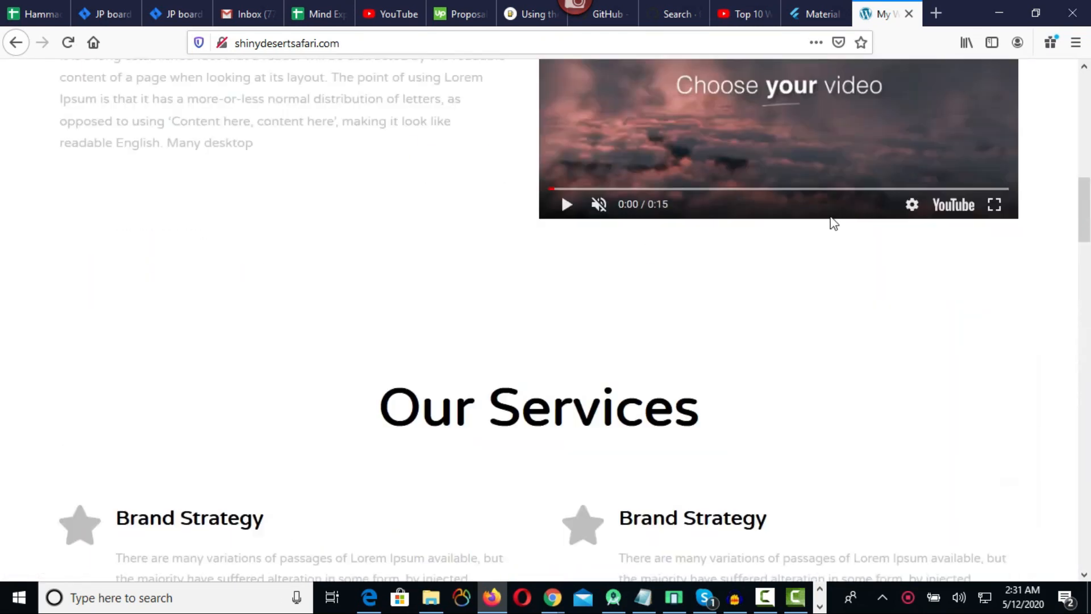
click(987, 102)
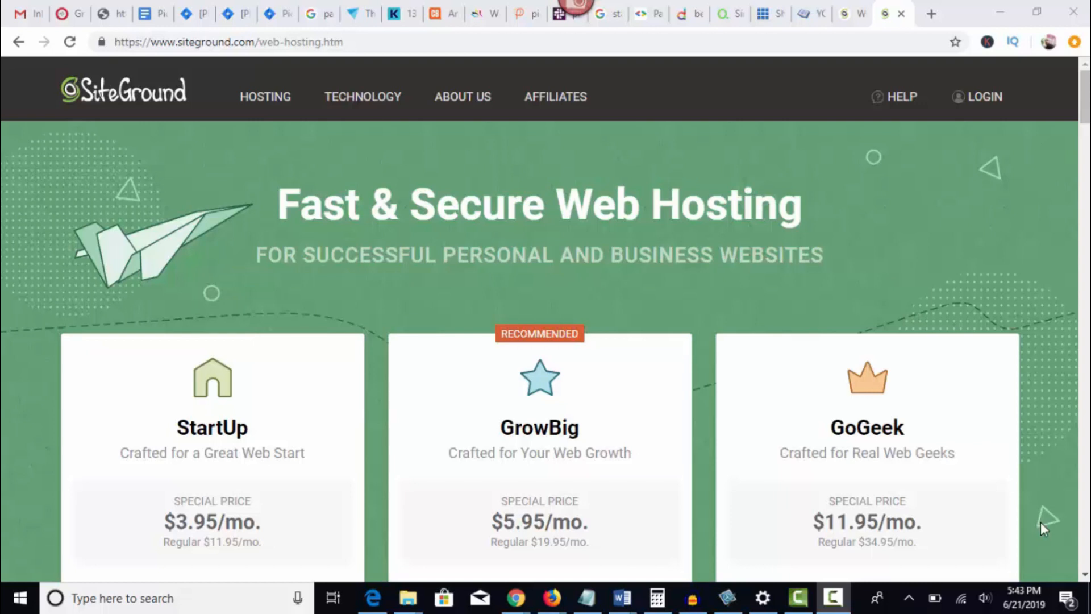
Review the SiteGround web hosting plans and choose the GrowBig plan.
scroll(557, 407, down, 1)
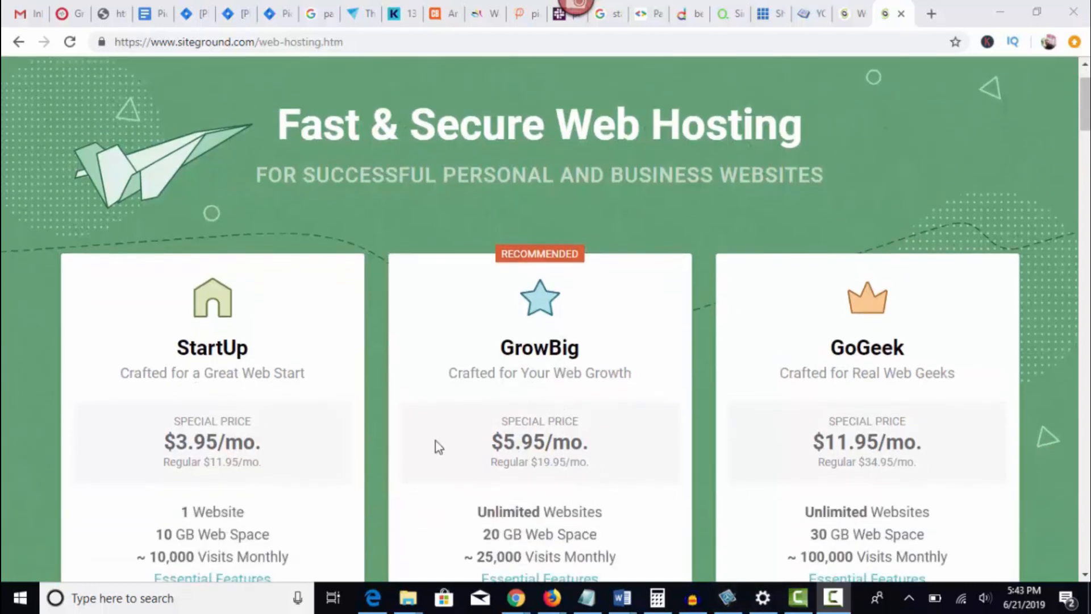
scroll(419, 373, down, 1)
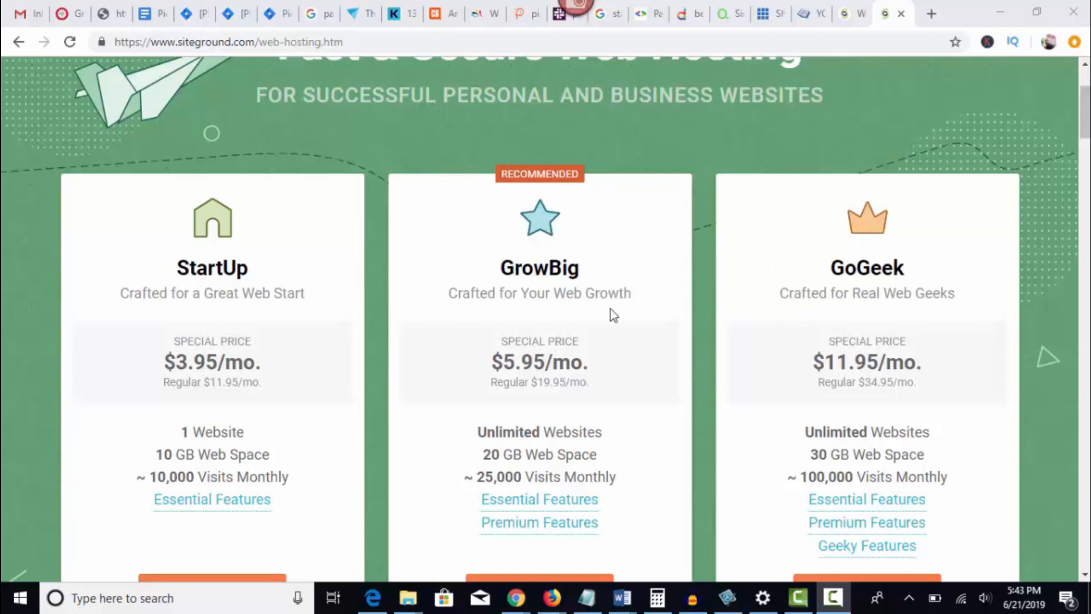
scroll(545, 299, down, 1)
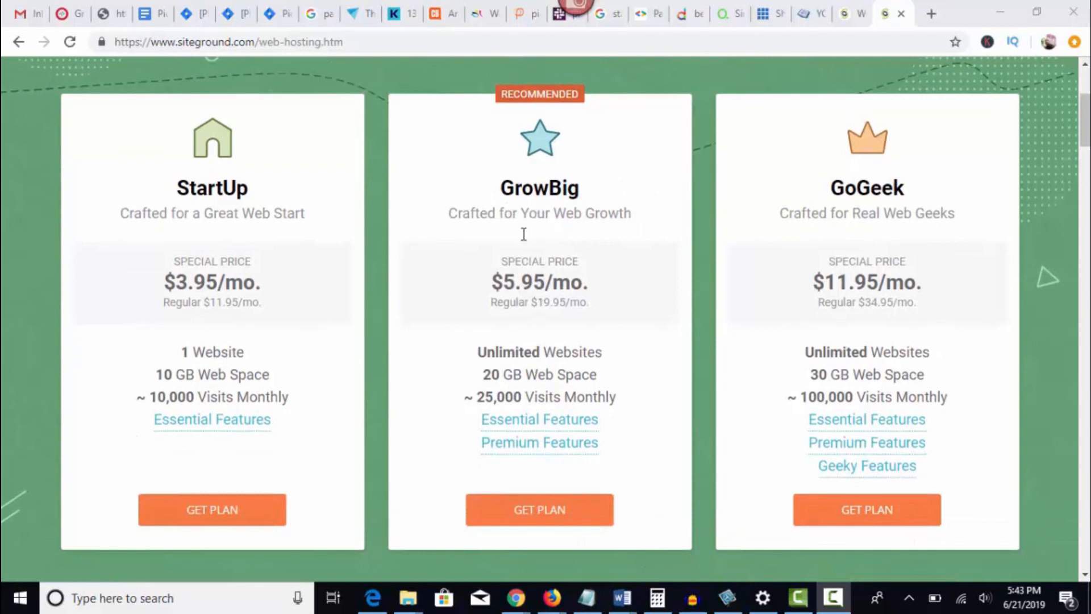
scroll(524, 234, down, 1)
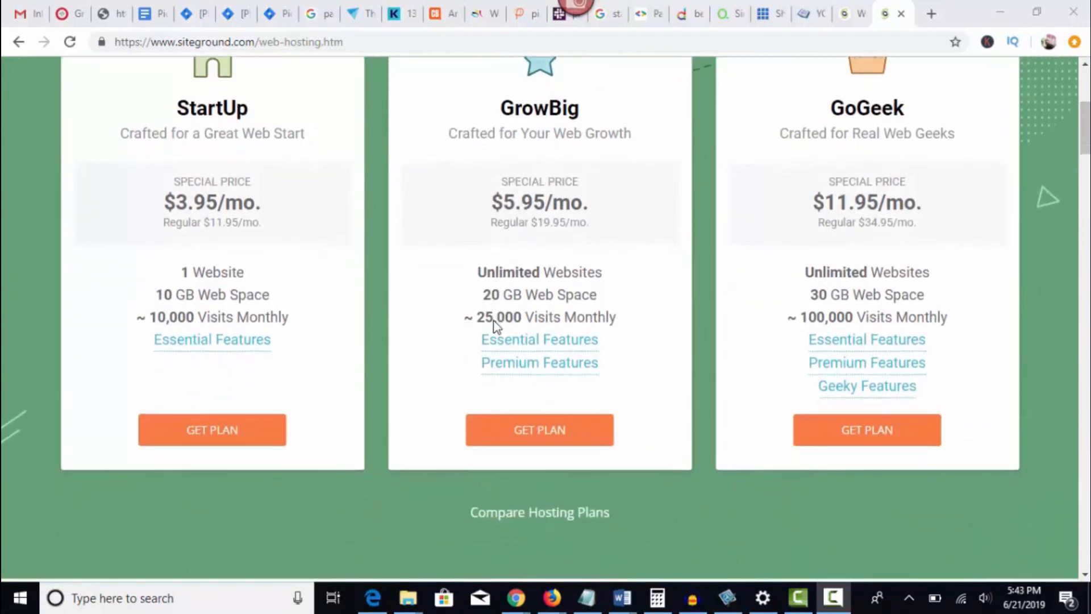
click(537, 441)
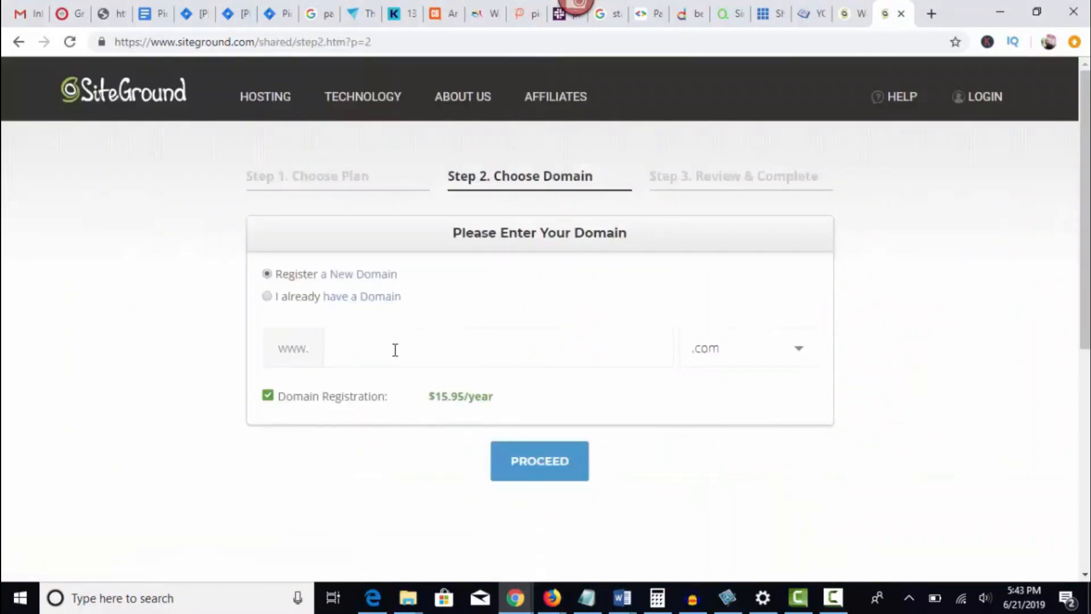
Enter createwebsitelayouts as the new .com domain to register and proceed to the review stage.
click(354, 350)
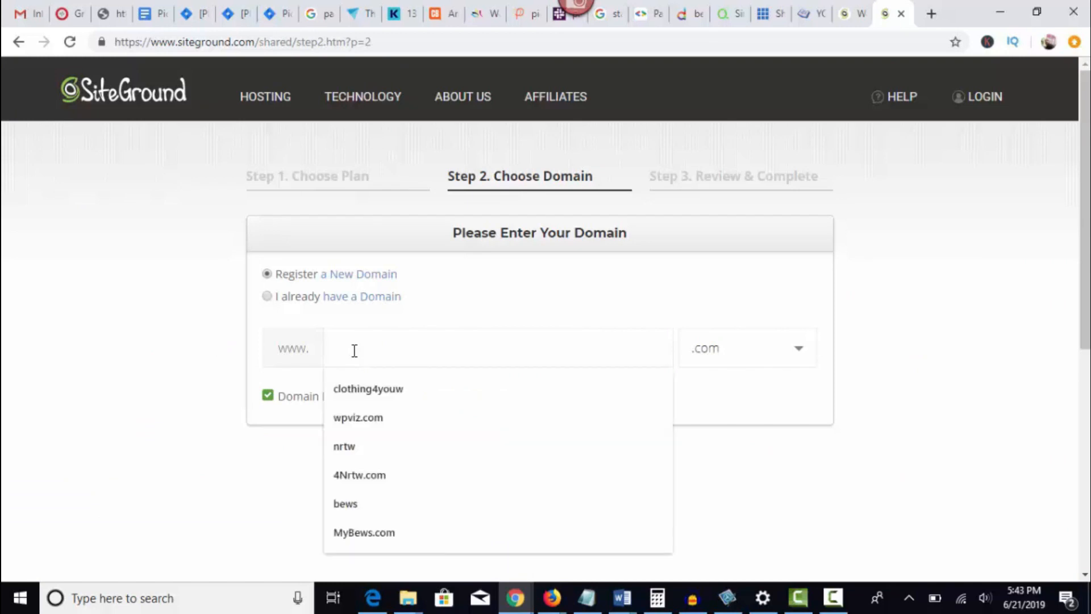
click(362, 476)
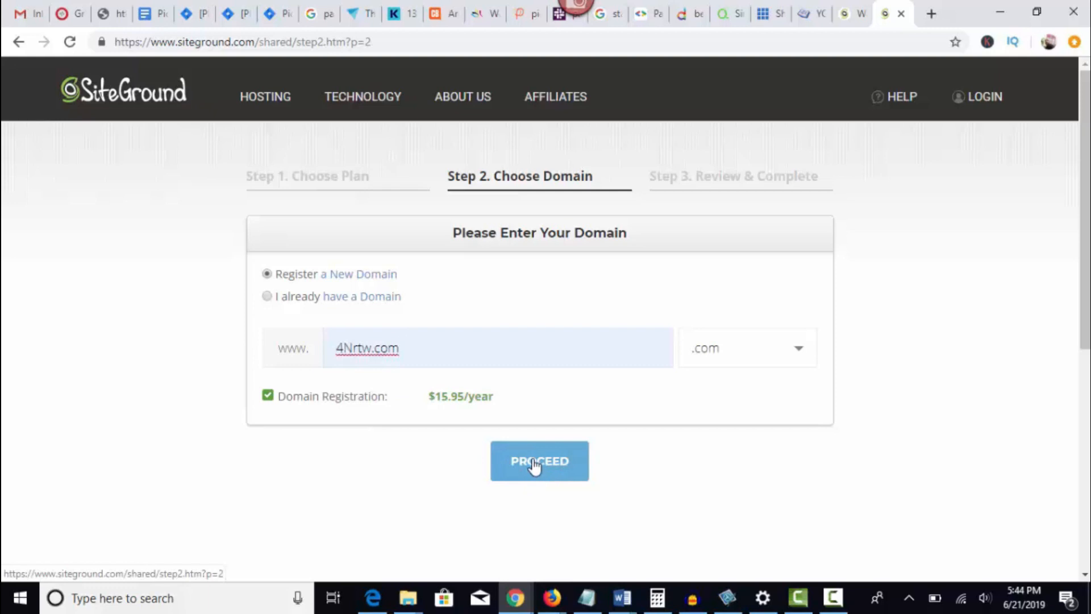
drag(335, 344, 399, 348)
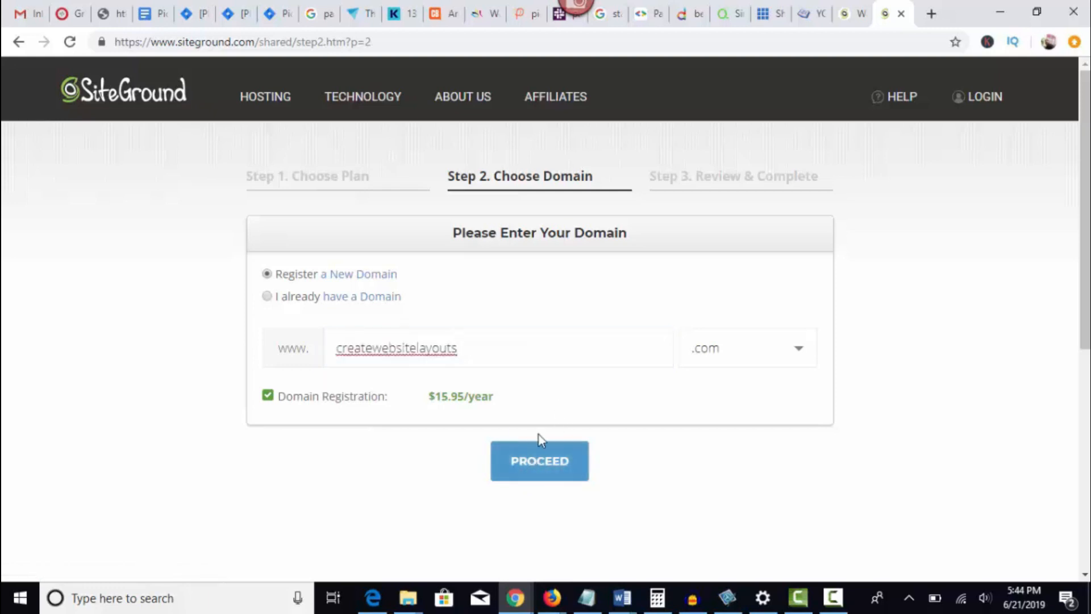
click(535, 468)
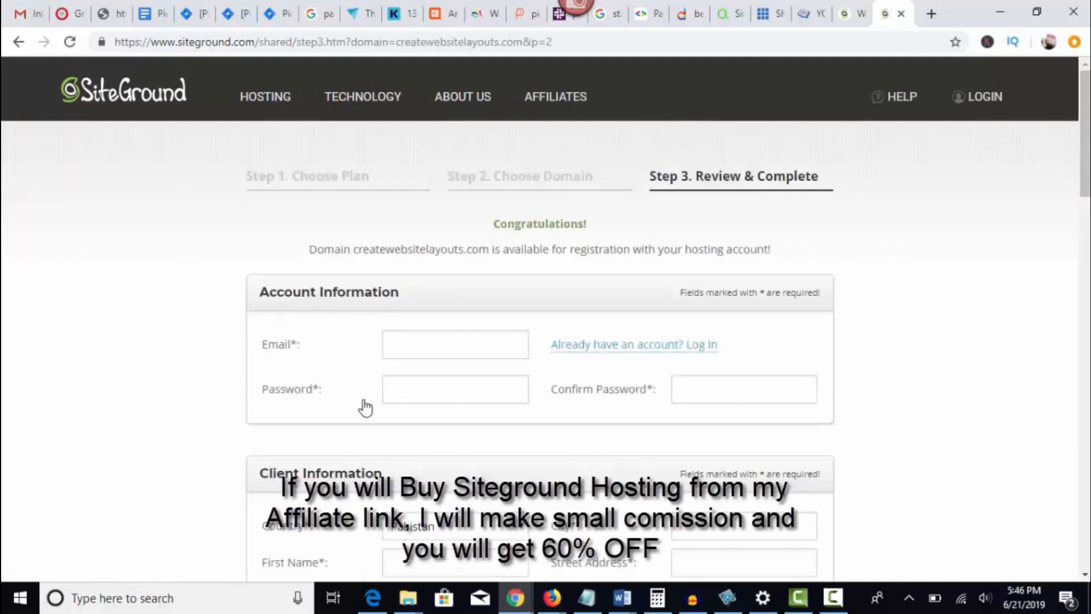
Set the hosting period to 12 months in the order's purchase information.
scroll(352, 491, down, 2)
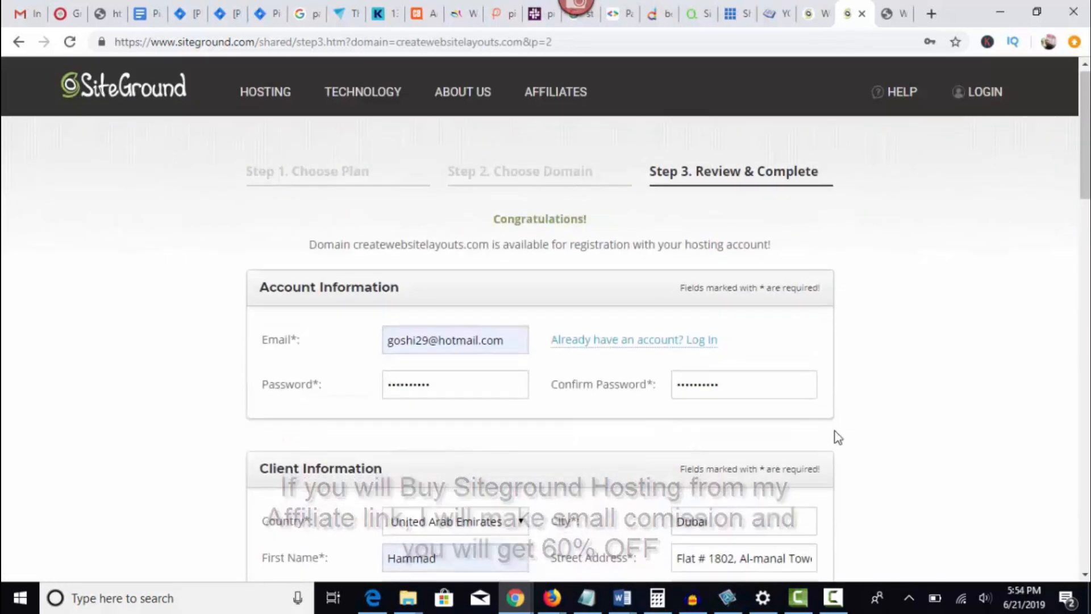
scroll(833, 438, down, 8)
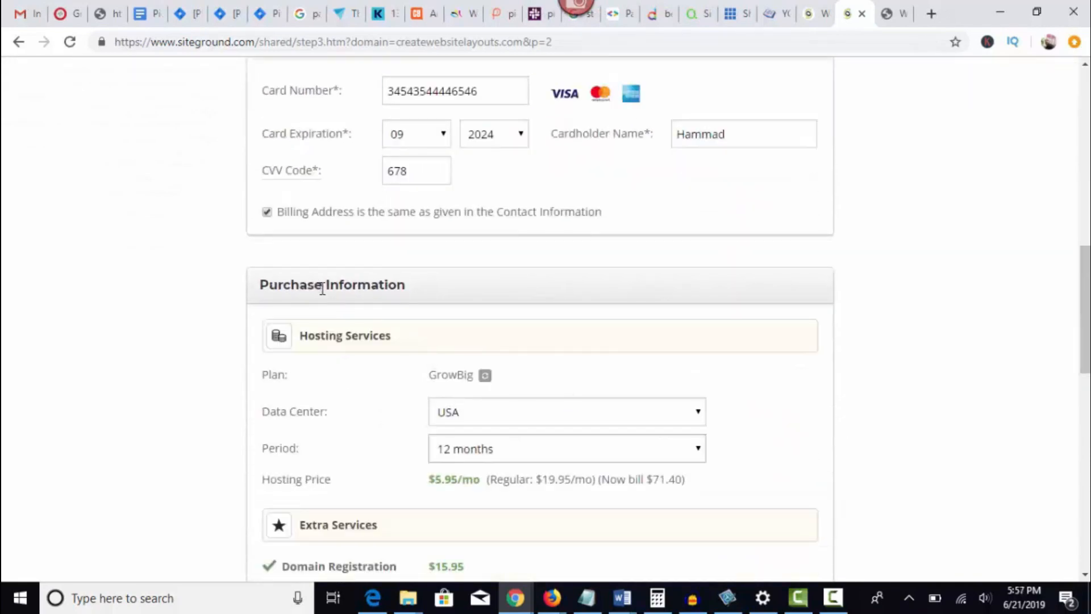
scroll(560, 307, down, 3)
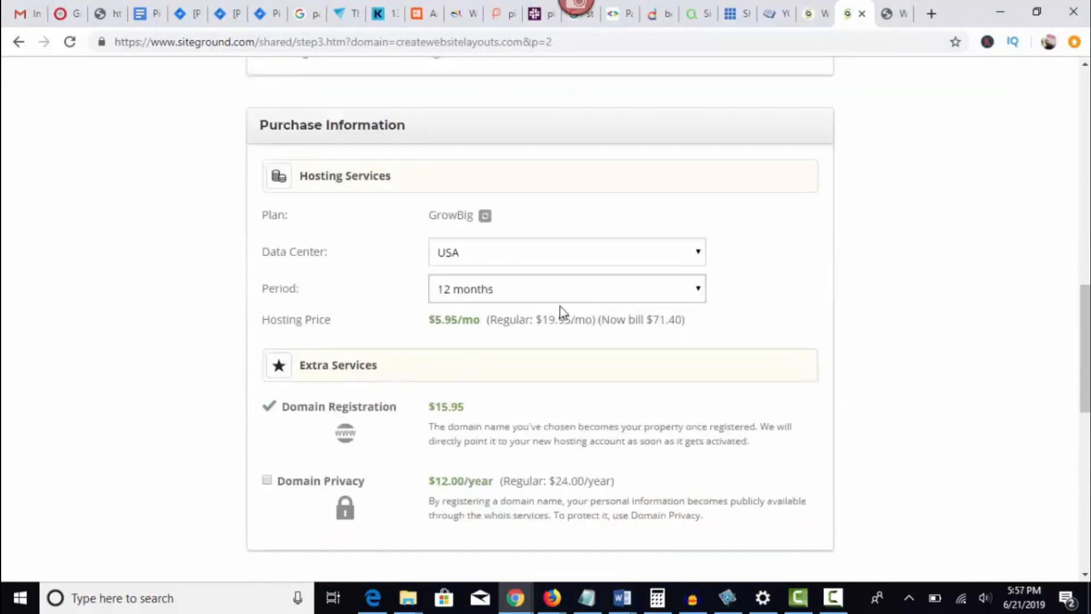
click(698, 288)
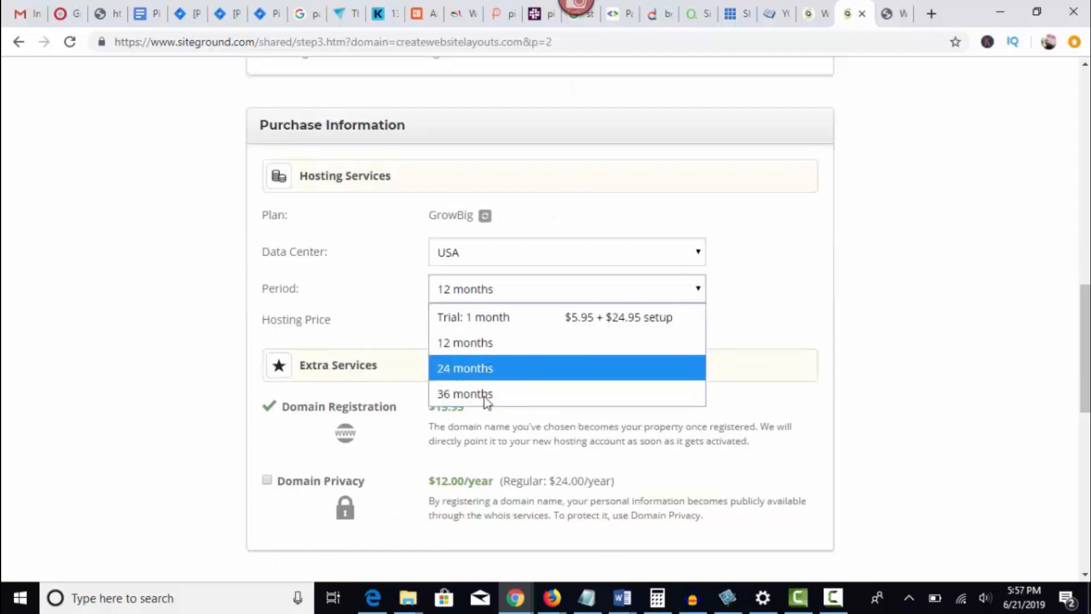
click(489, 348)
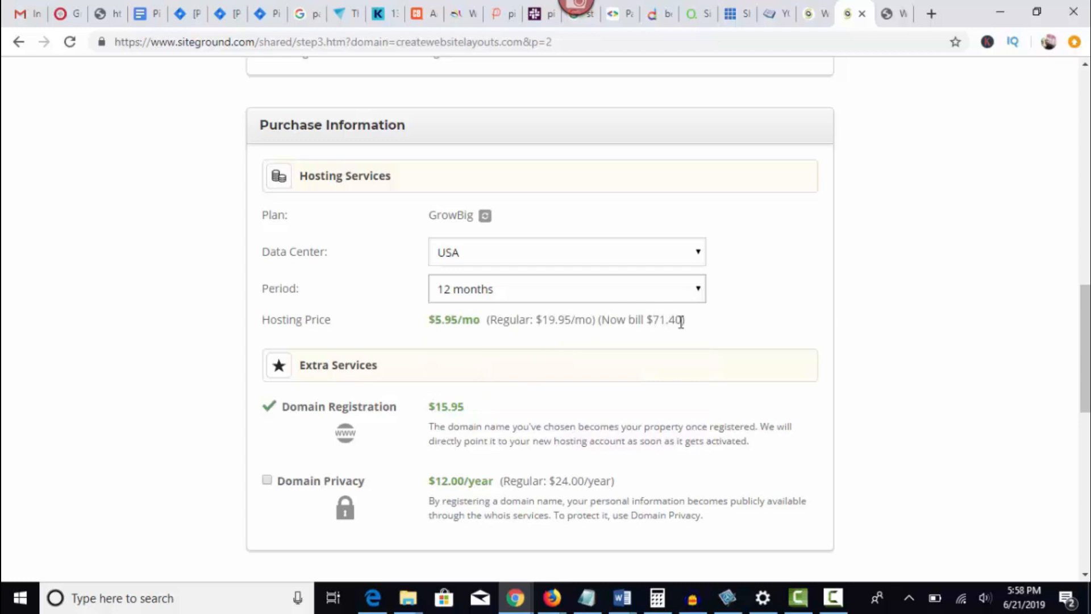
Review the order total and the domain registration price, highlighting the figures.
scroll(419, 326, down, 4)
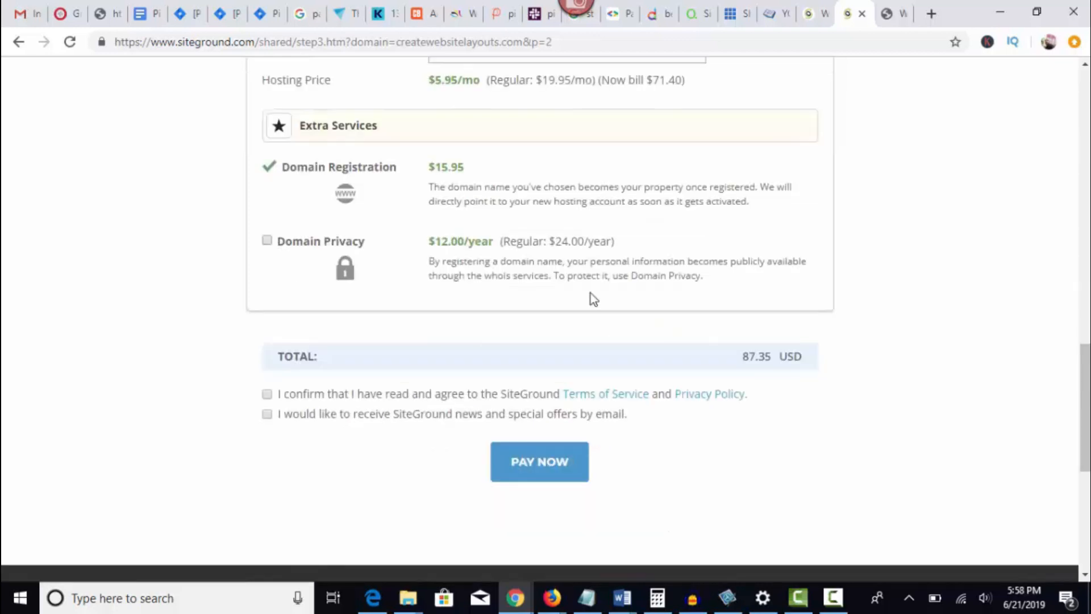
double_click(780, 363)
drag(777, 357, 788, 353)
scroll(334, 302, up, 2)
drag(435, 247, 465, 249)
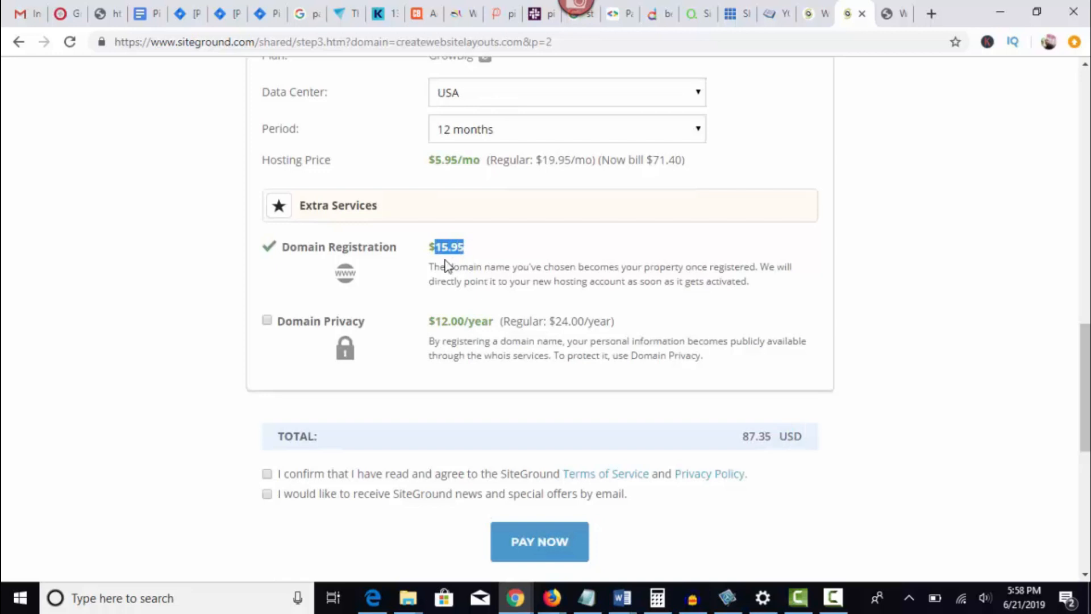
Agree to the Terms of Service and Privacy Policy, opt in to SiteGround news and offers, and submit the payment.
scroll(341, 378, down, 1)
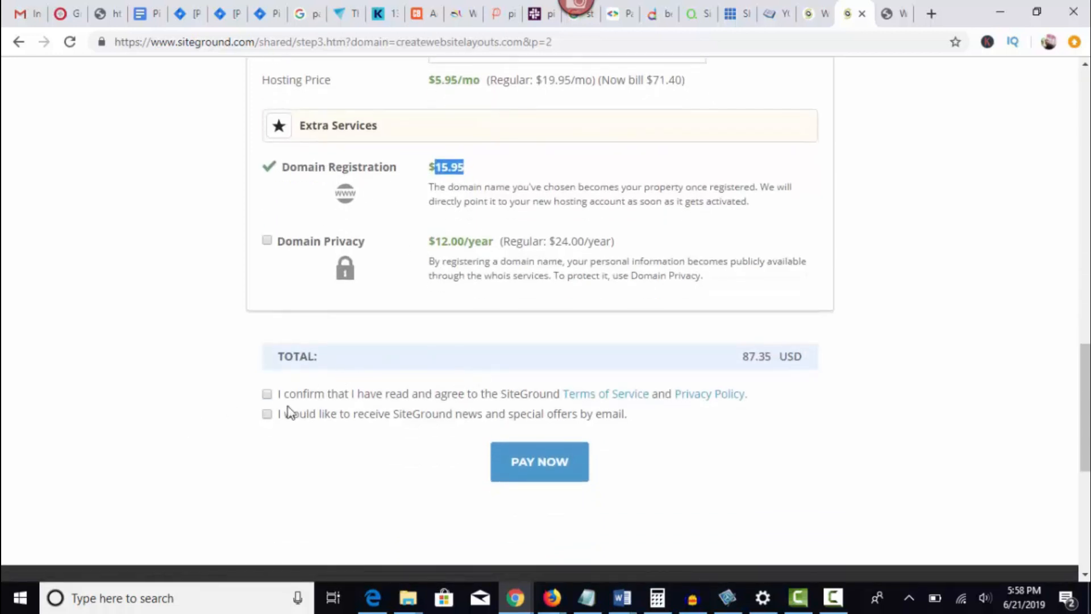
click(267, 395)
click(268, 415)
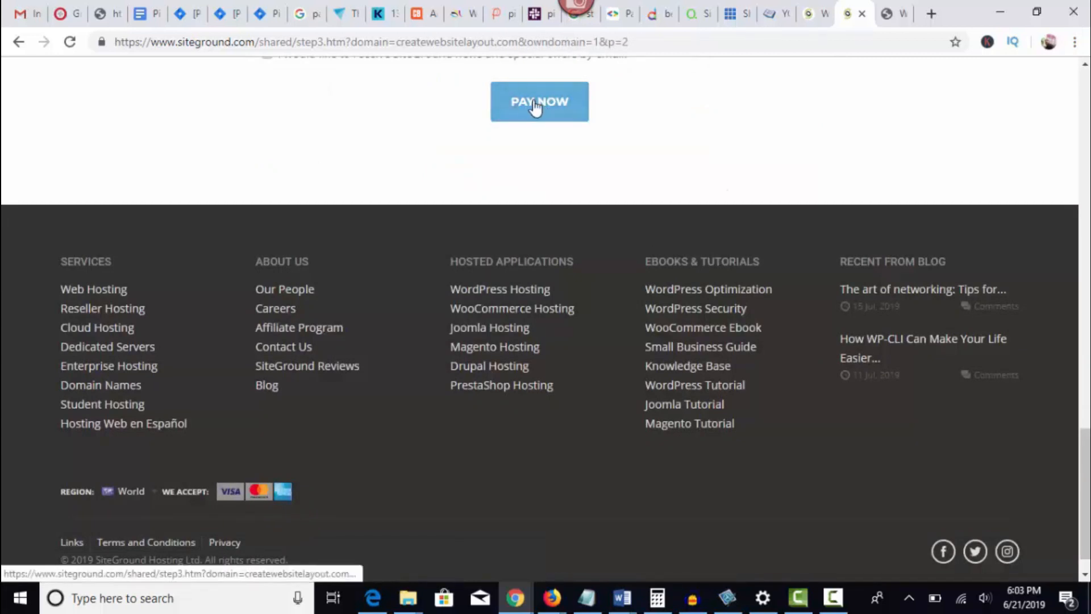
click(527, 104)
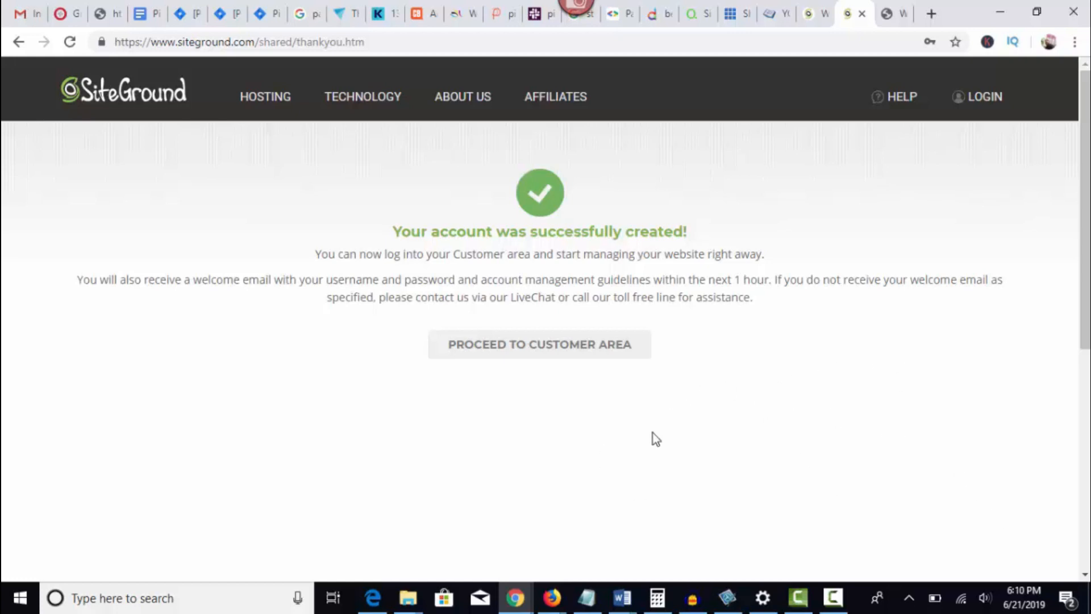
Proceed to the customer area and set up a new website with WordPress, finishing the wizard without extras.
click(506, 353)
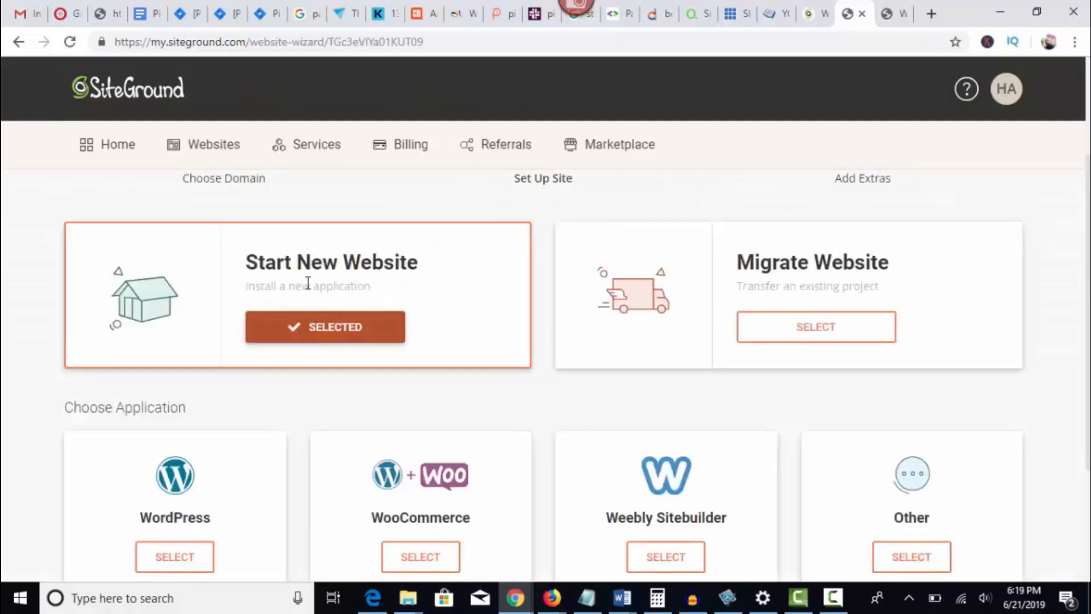
scroll(307, 341, down, 3)
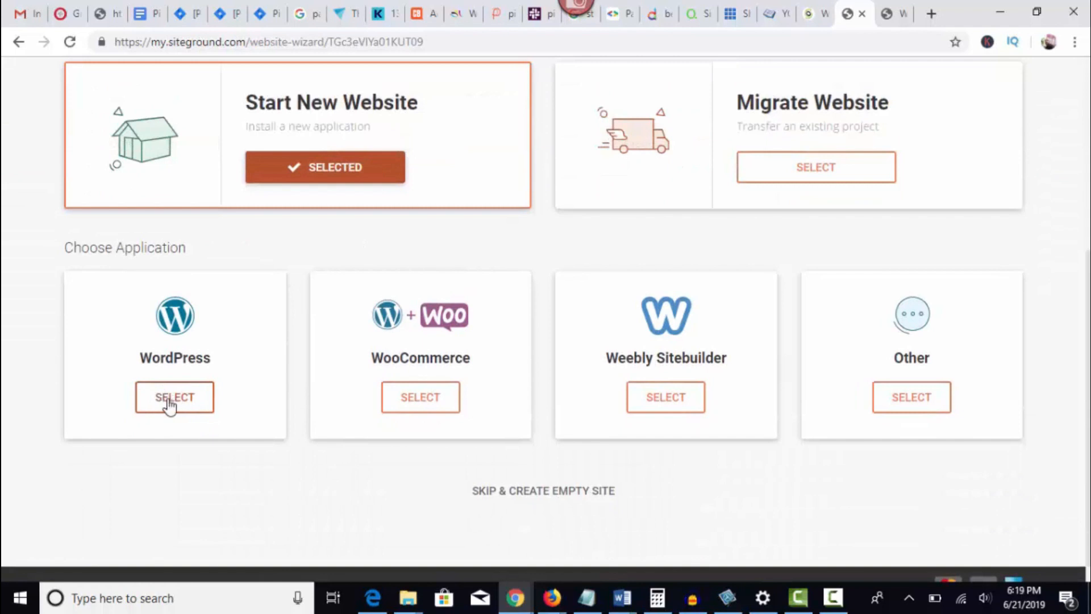
click(167, 403)
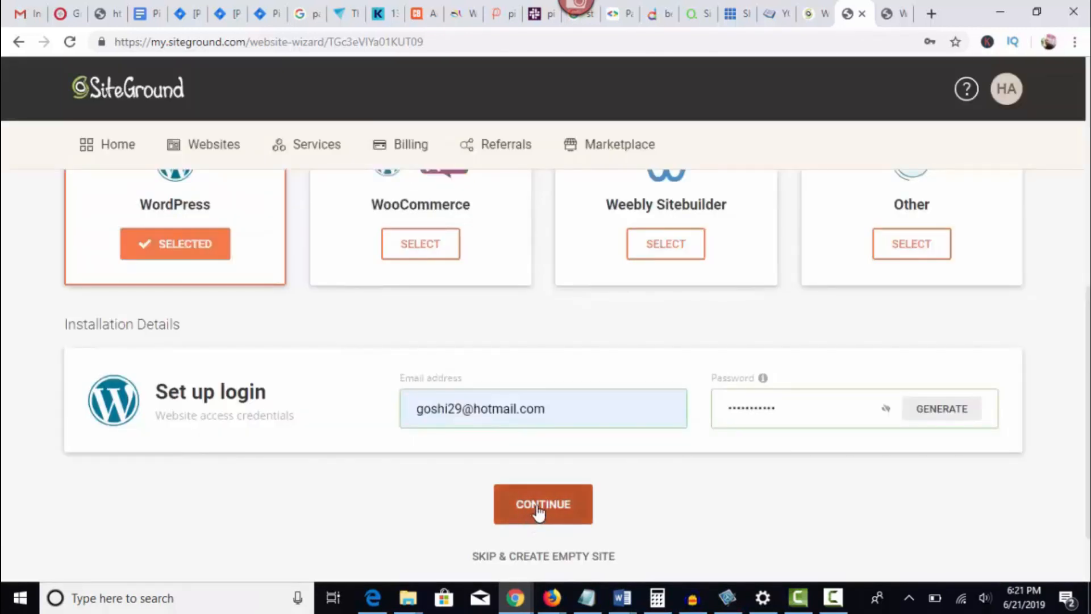
click(539, 506)
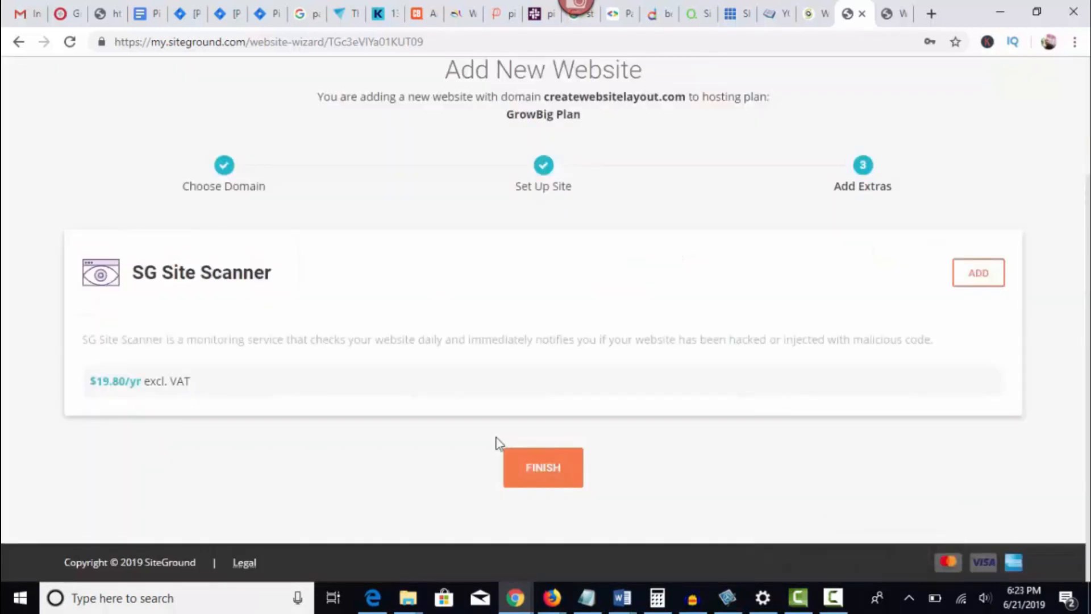
click(539, 472)
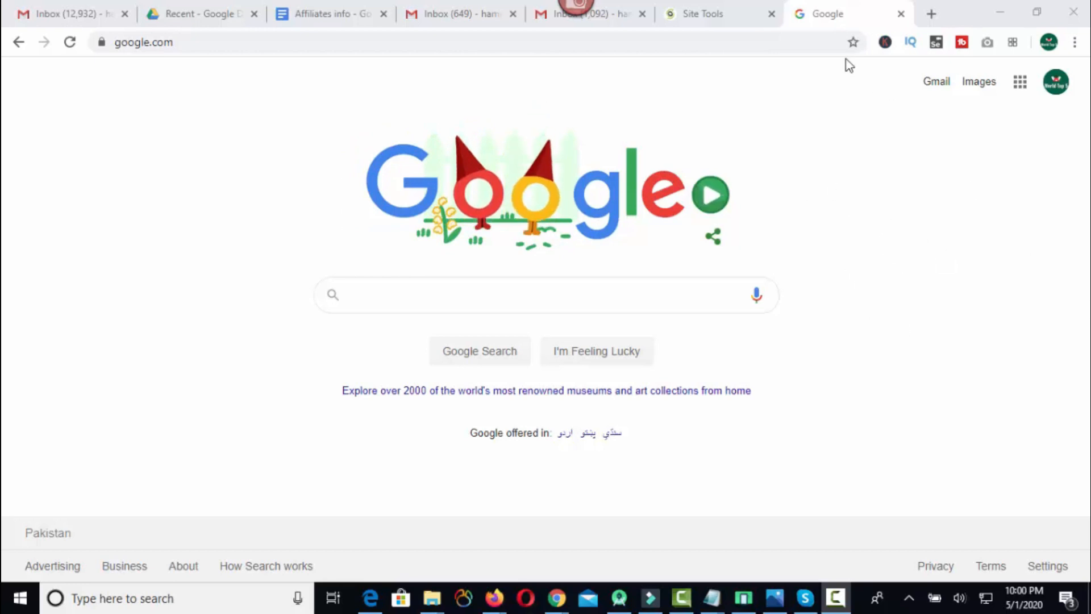
Load shinydesertsafari.com in place of the Google page.
double_click(142, 42)
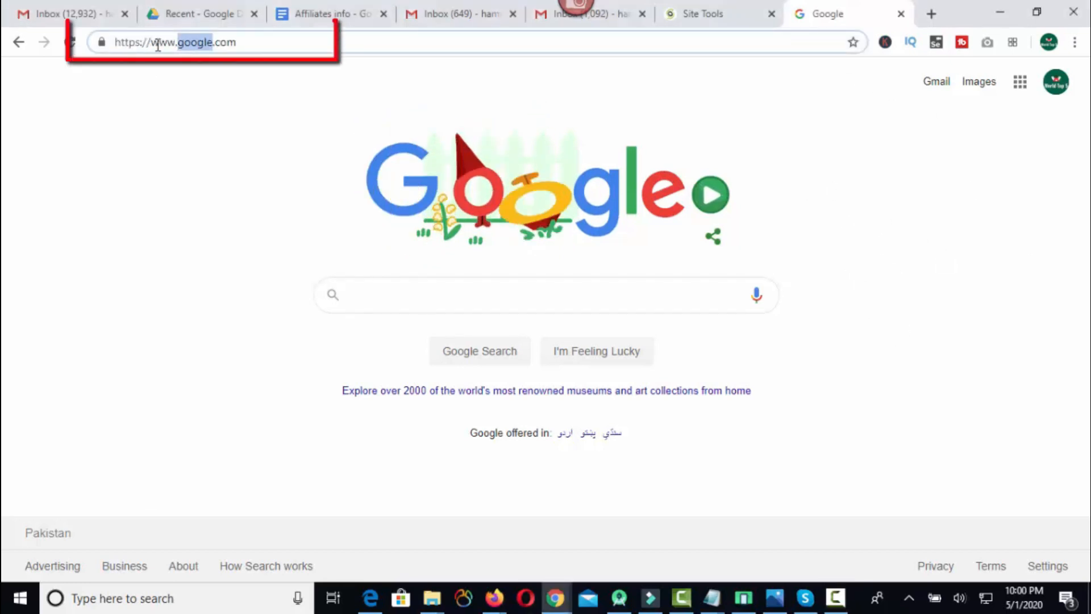
triple_click(182, 43)
text(shinydesertsafari)
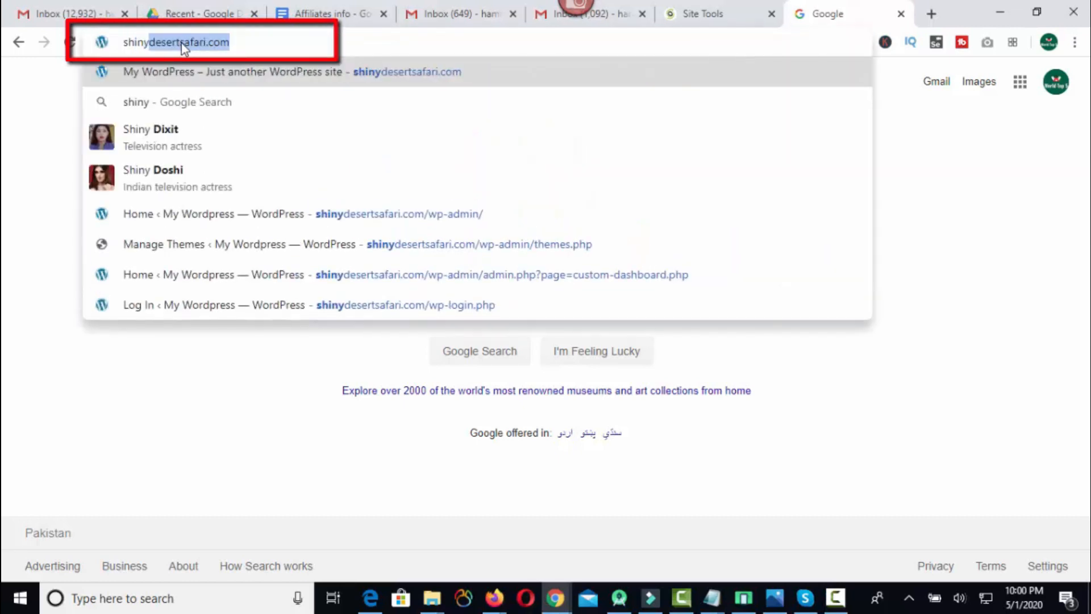
key(Return)
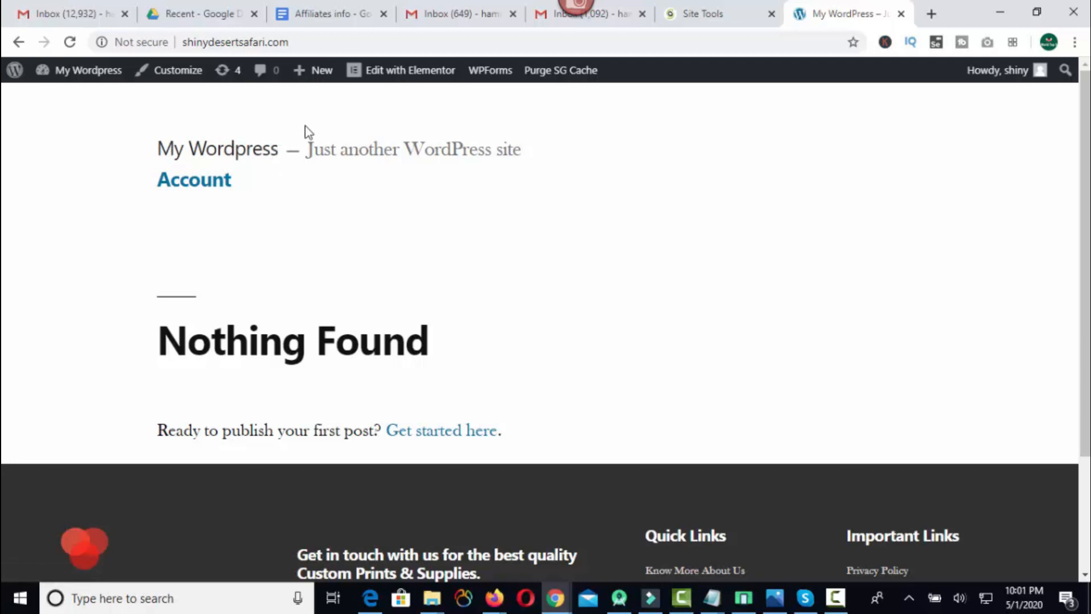
Load the WordPress admin address shinydesertsafari.com/wp-admin/ to reach the login form.
click(292, 39)
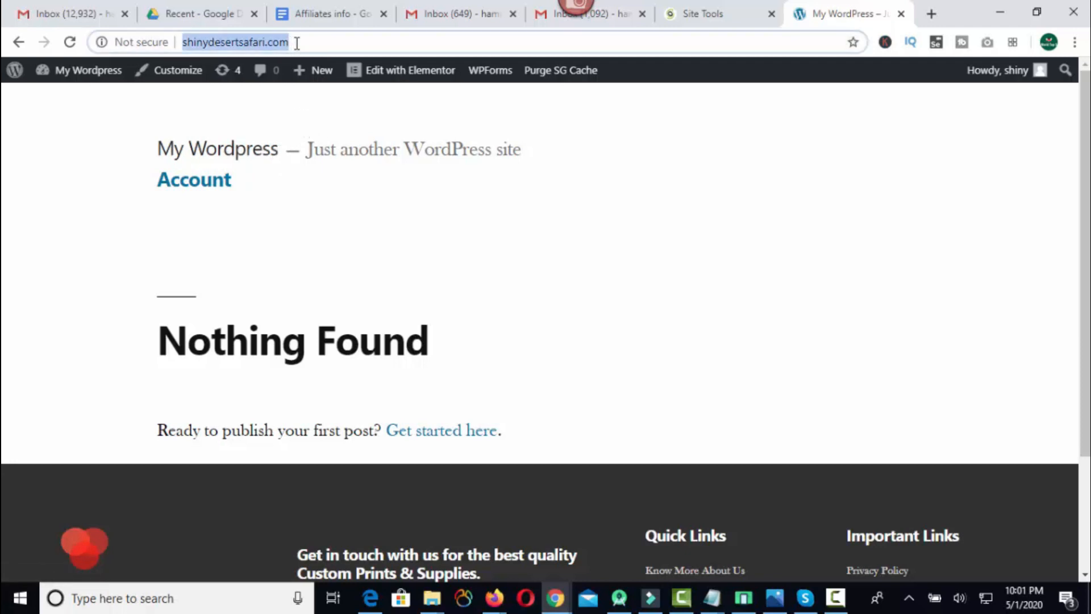
click(296, 43)
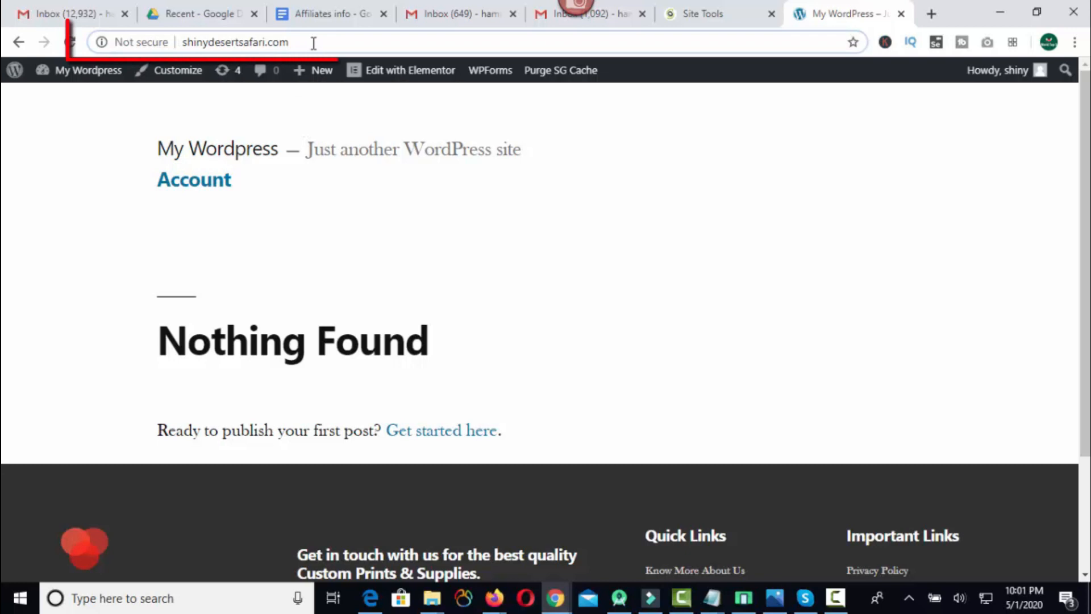
text(/wp)
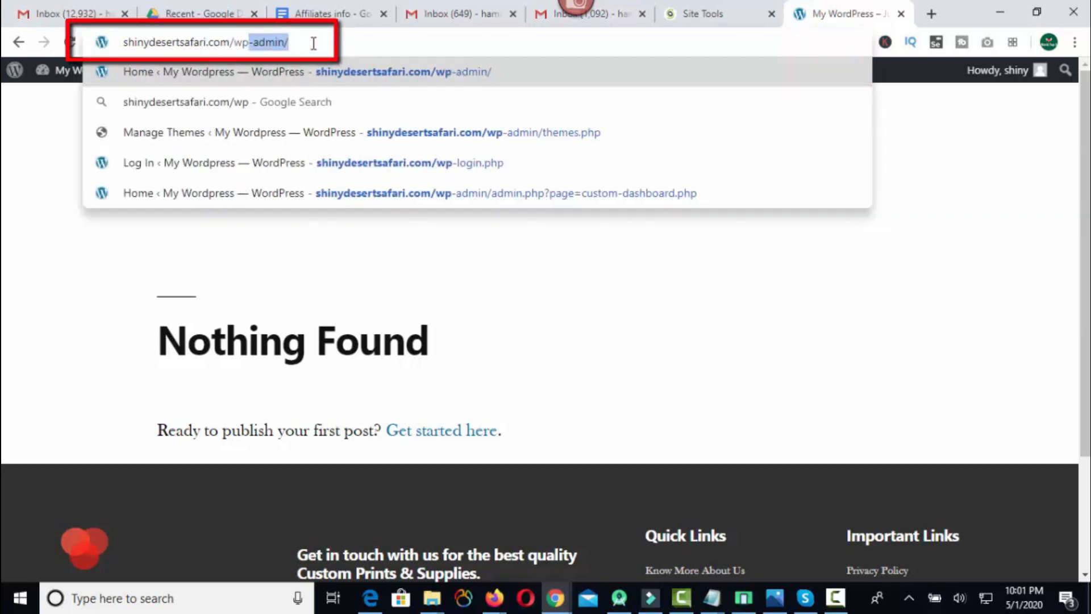
key(Return)
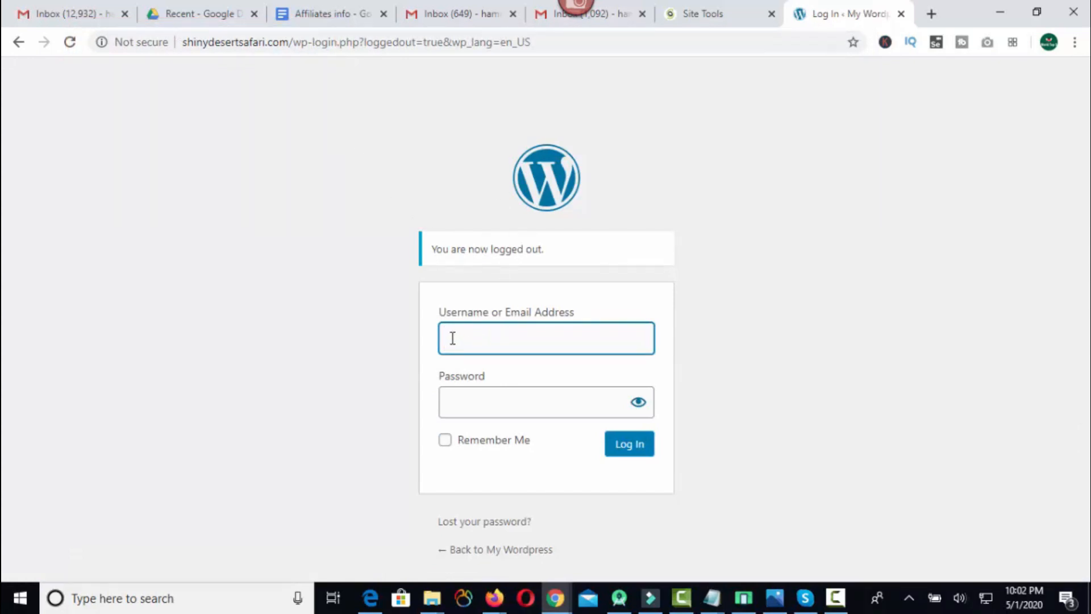
Log in to WordPress with the account username and password.
text(shiny)
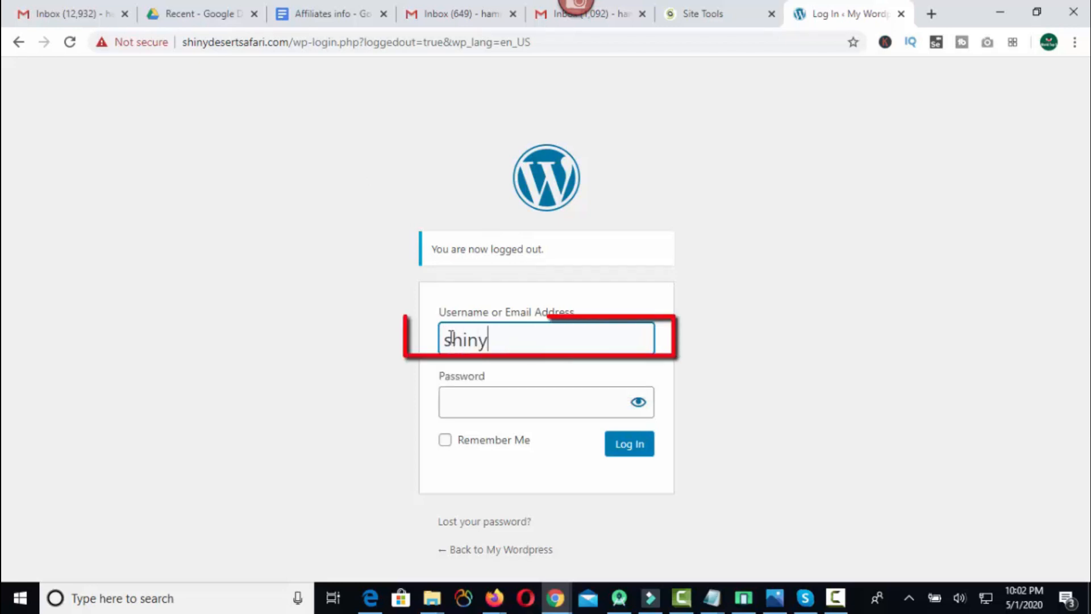
key(Tab)
key(ctrl+v)
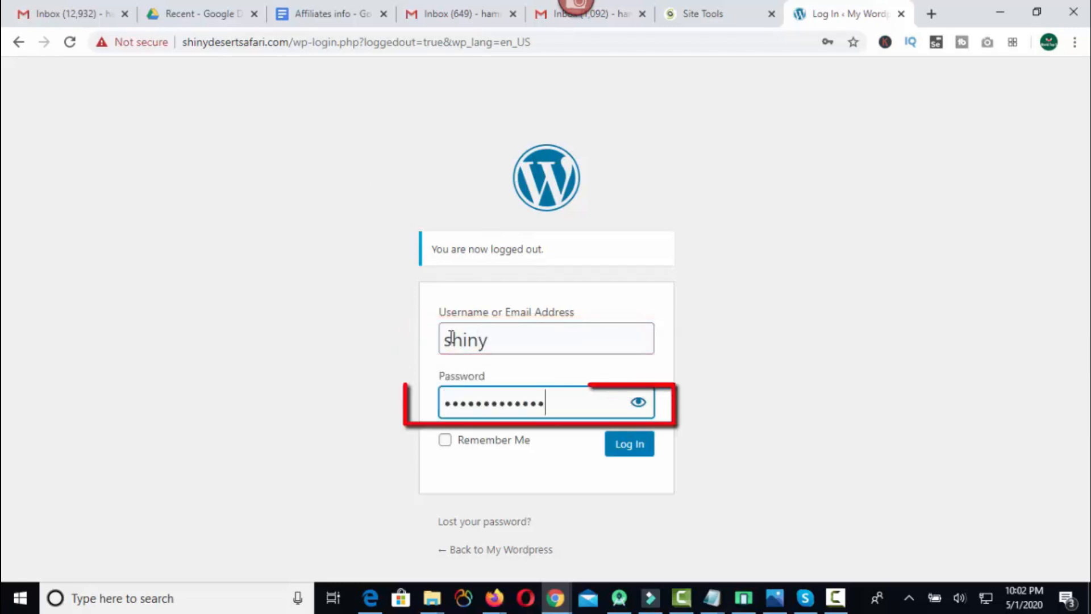
click(632, 449)
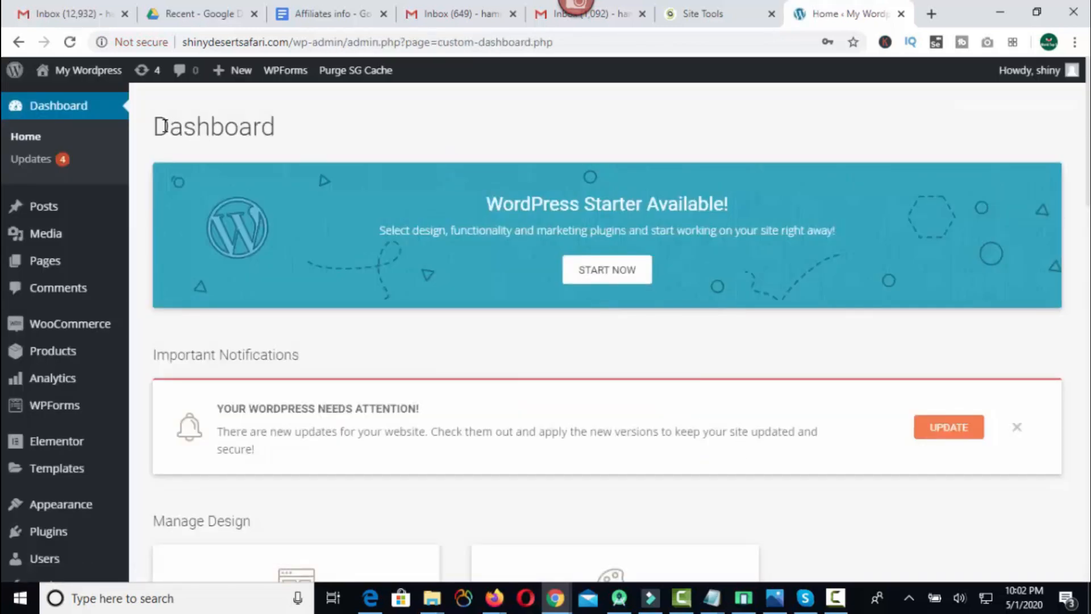
Examine the WordPress dashboard, including its headings and the options for new content, appearance and plugins.
drag(156, 126, 282, 144)
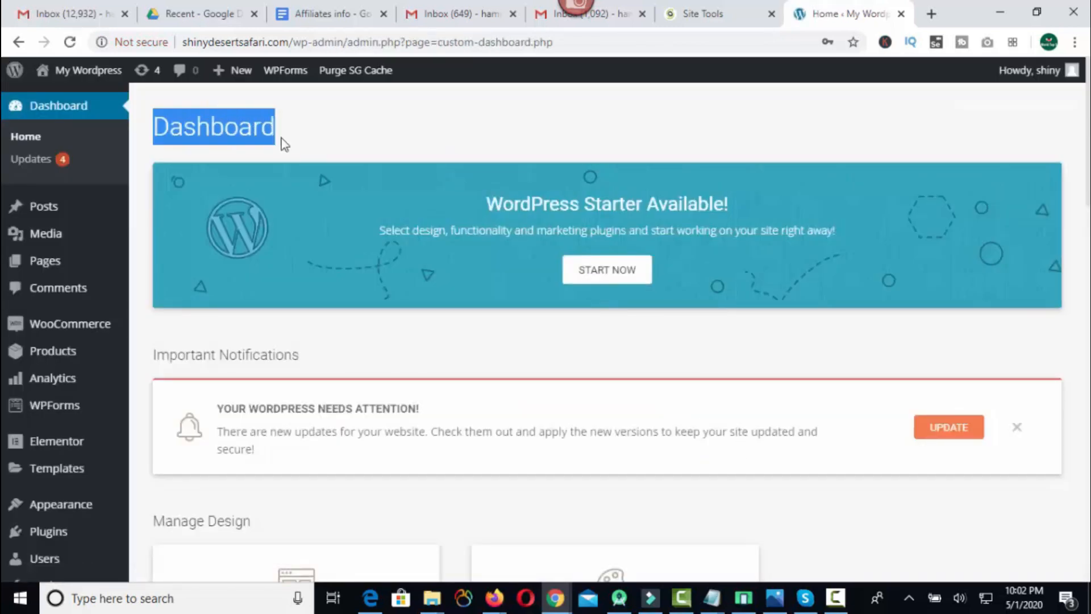
click(284, 144)
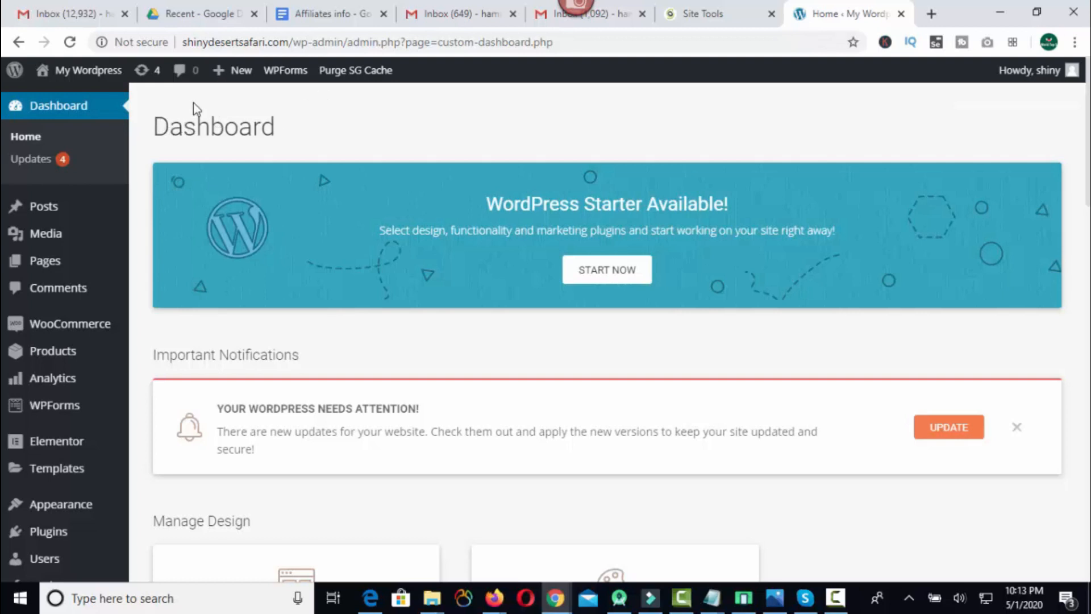
mouse_move(241, 79)
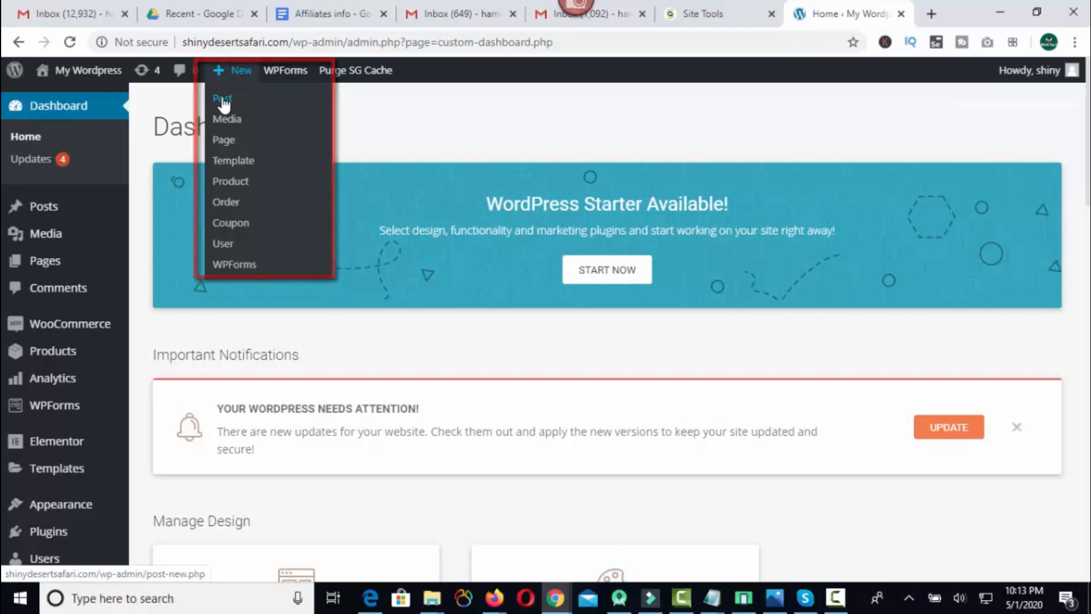
mouse_move(55, 514)
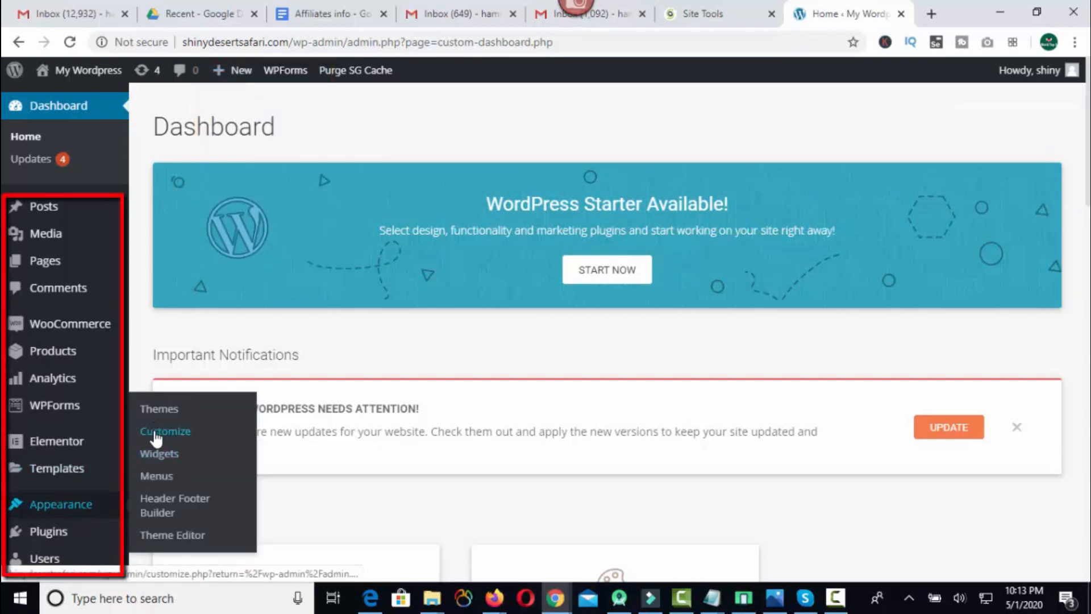
mouse_move(68, 539)
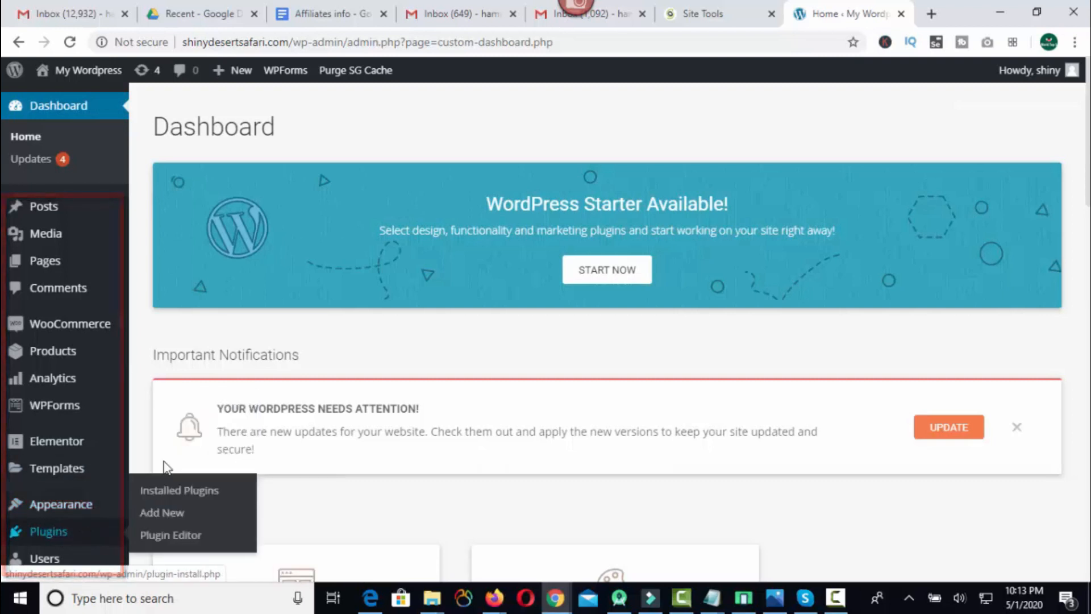
triple_click(175, 354)
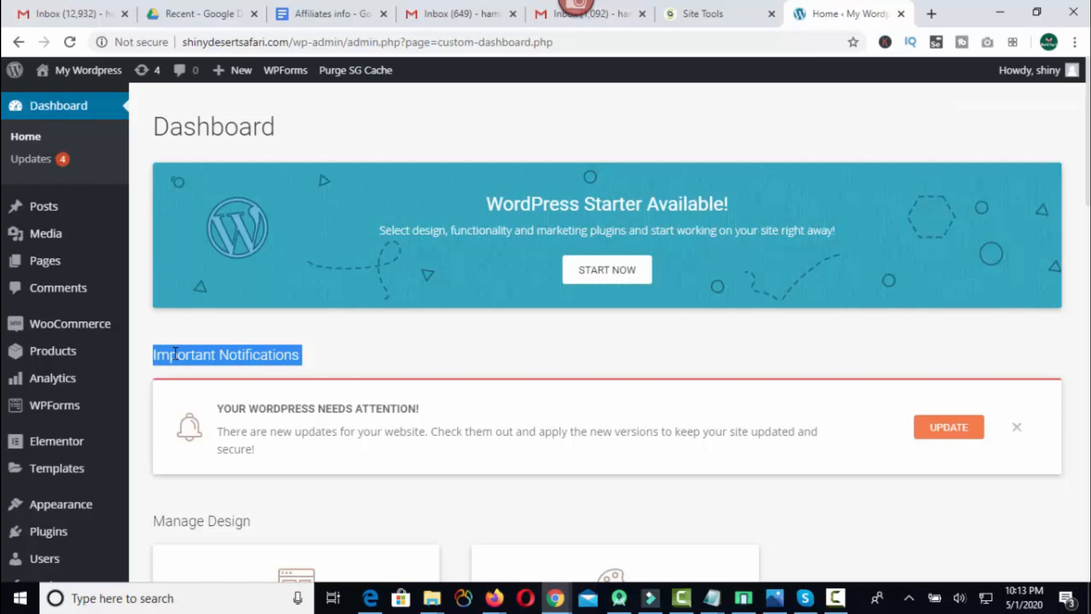
triple_click(202, 120)
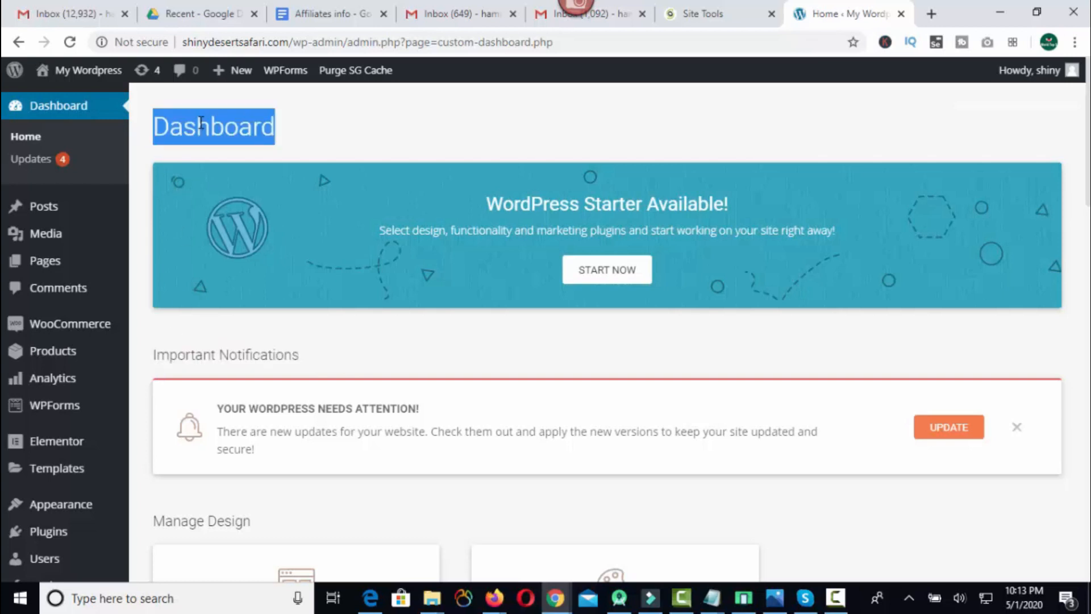
click(294, 126)
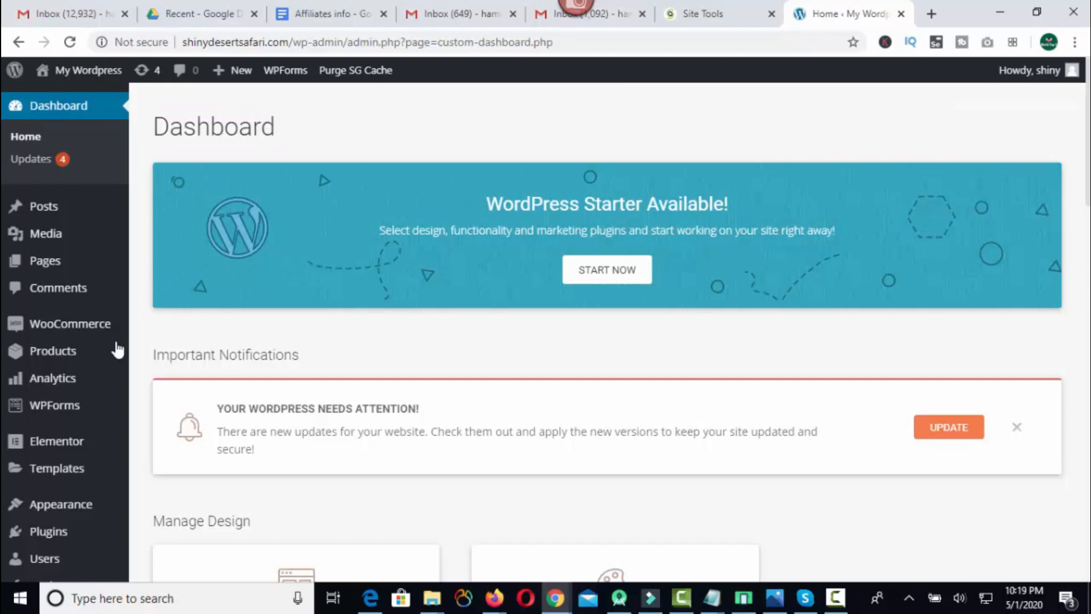
Open the site's installed themes and go to the page for adding a new theme.
mouse_move(54, 474)
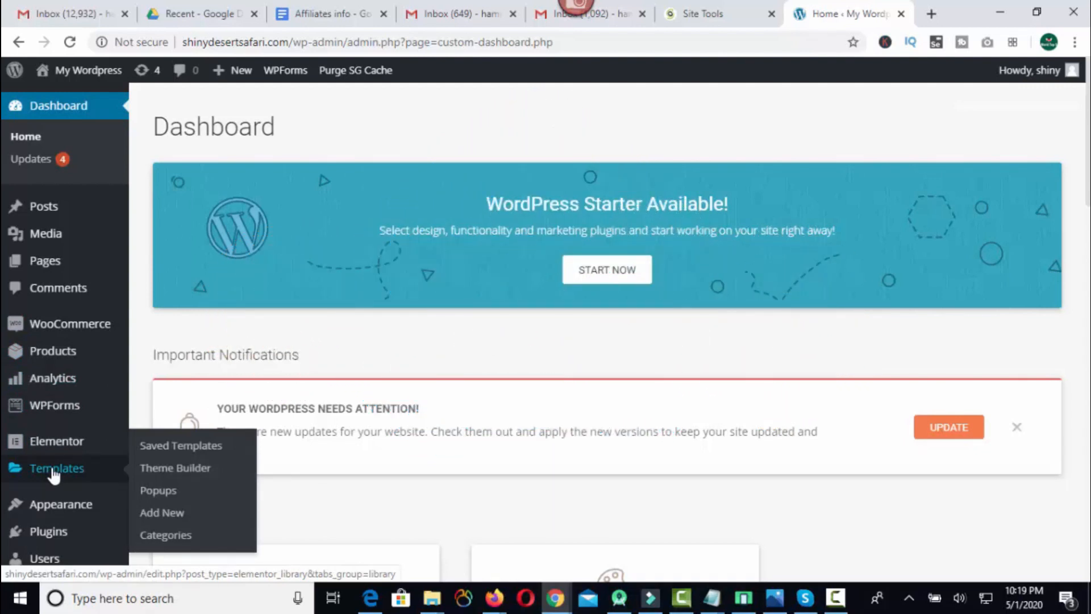
mouse_move(55, 510)
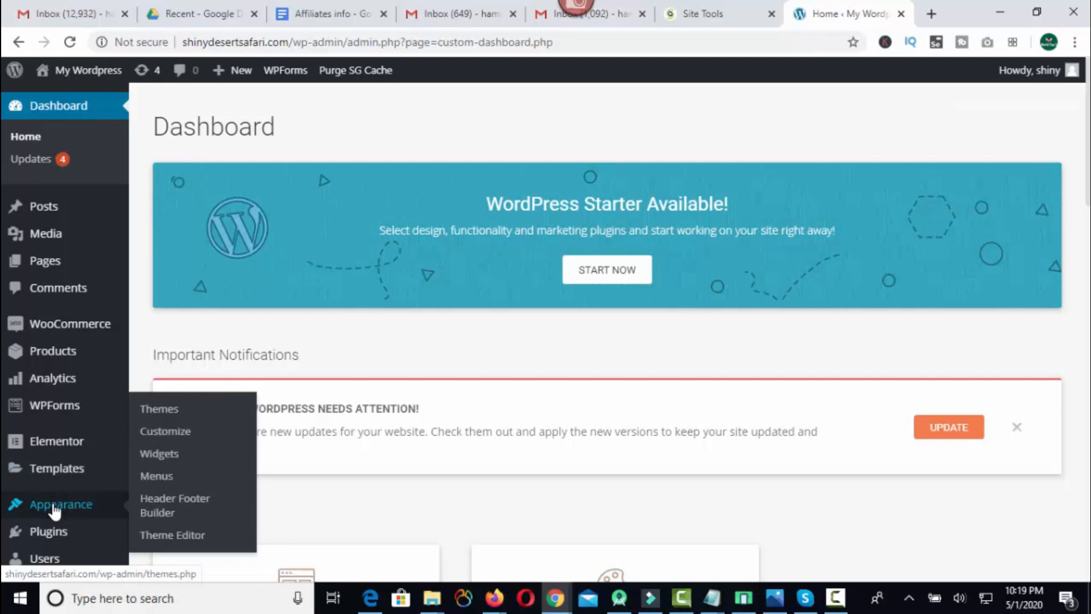
click(167, 412)
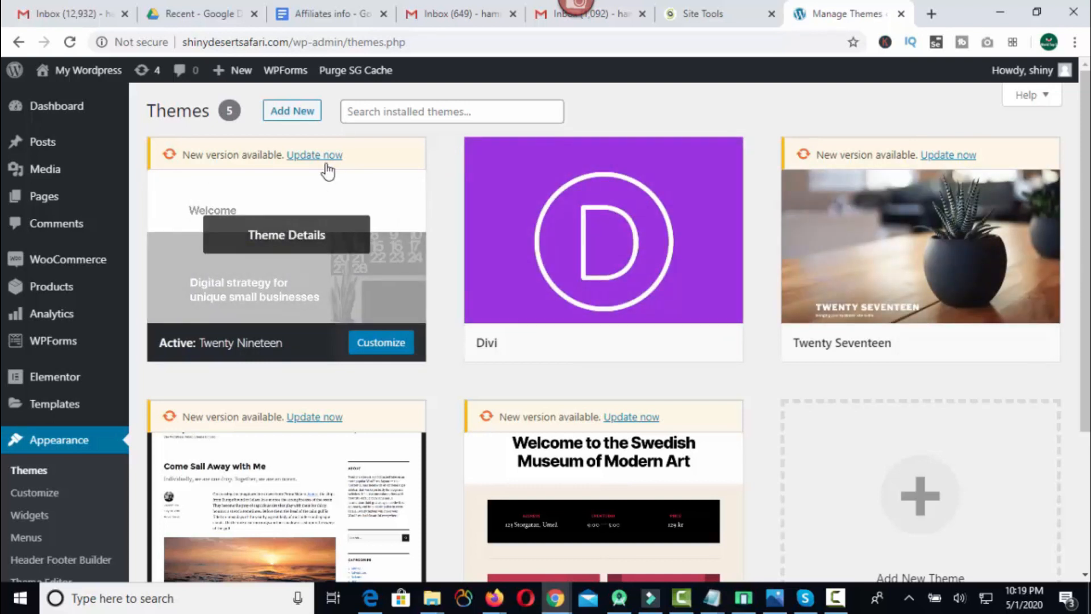
click(292, 114)
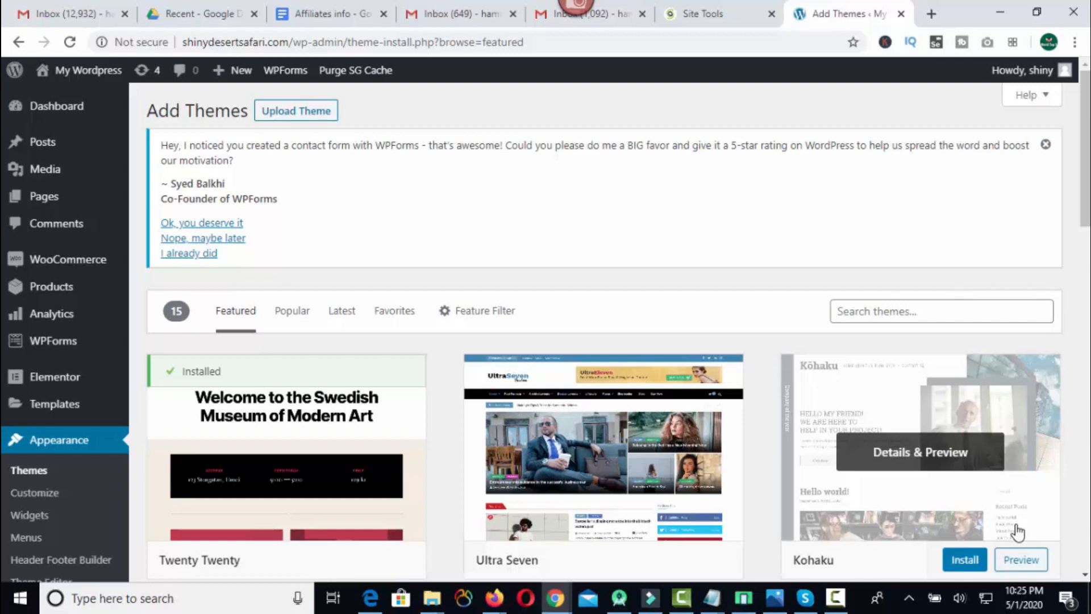
Search the theme directory for "astra", then install and activate the Astra theme.
click(848, 314)
text(astra)
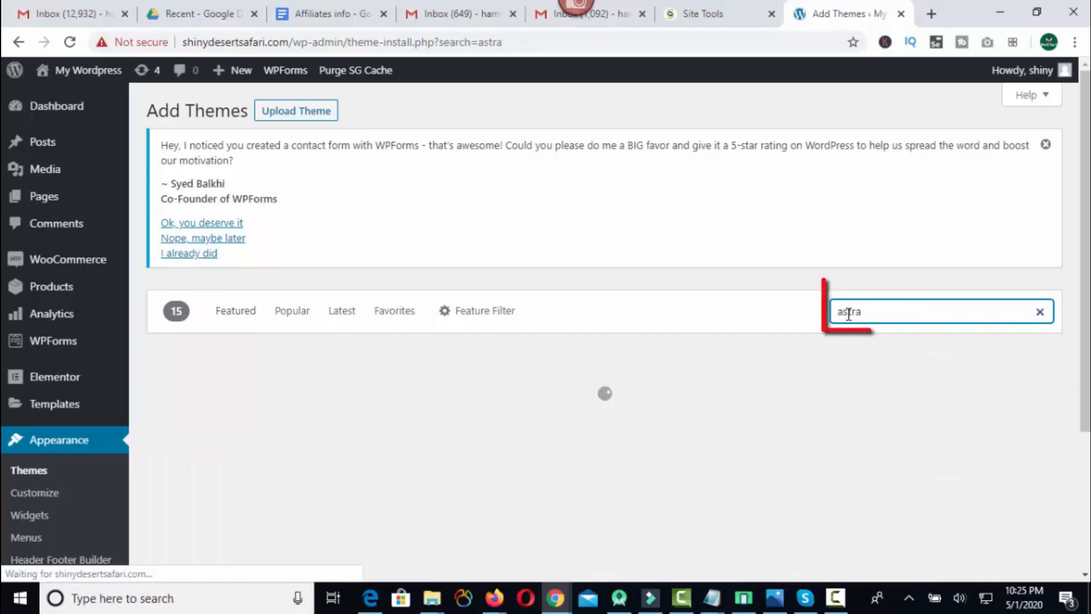
mouse_move(260, 423)
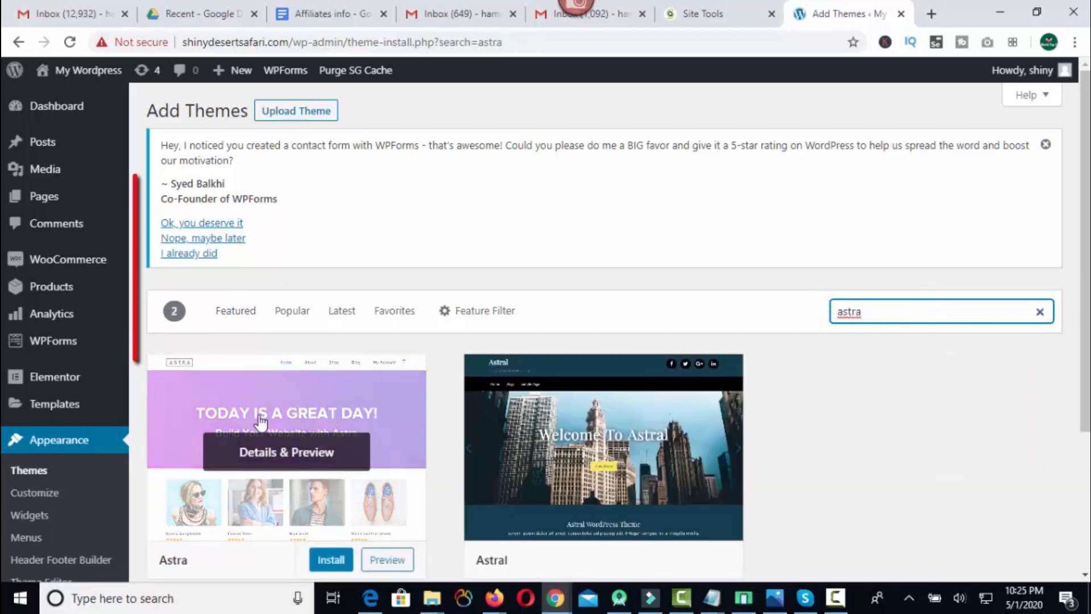
scroll(261, 422, down, 3)
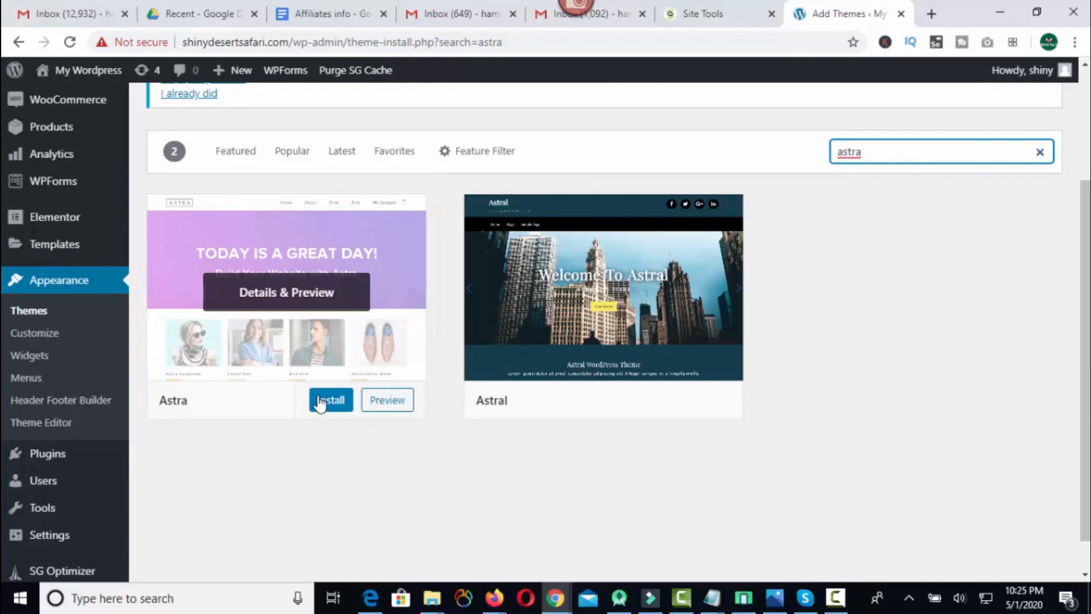
click(334, 407)
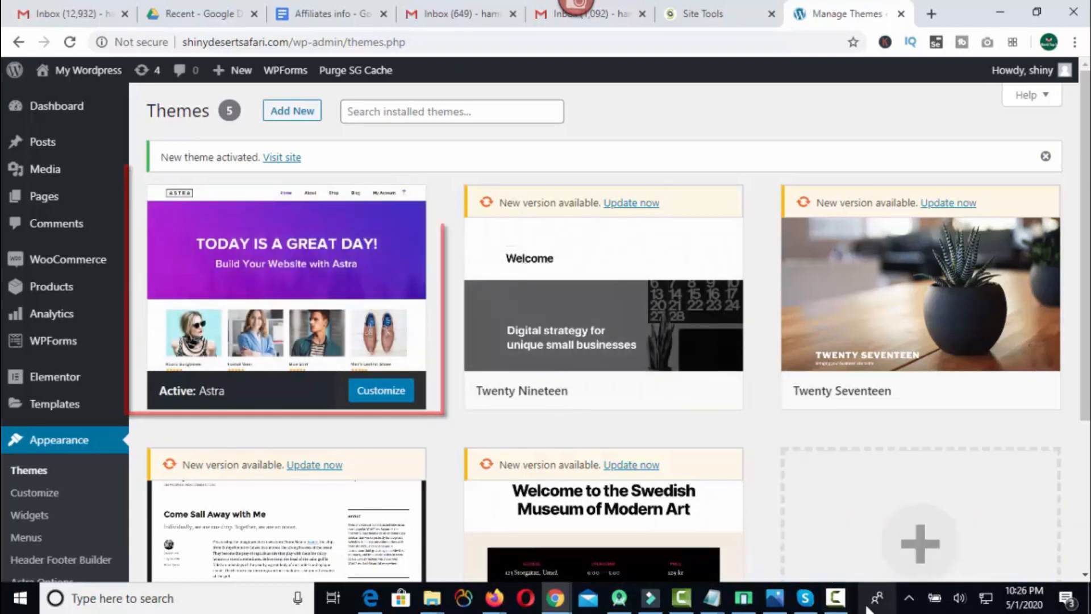
Open the live site in a new browser tab and view it with the Astra theme.
mouse_move(64, 105)
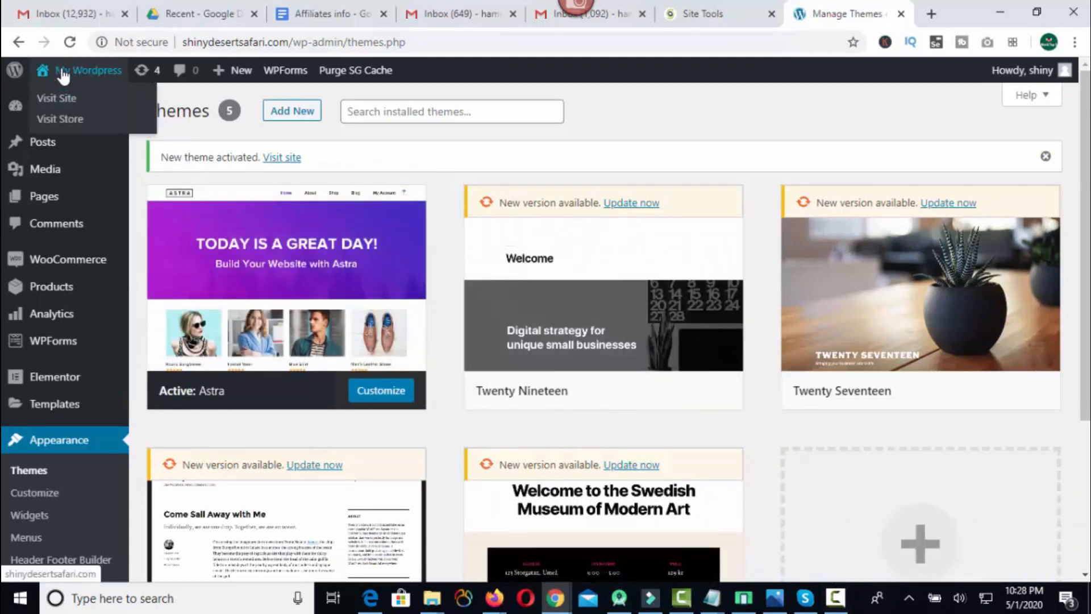
right_click(57, 100)
click(83, 108)
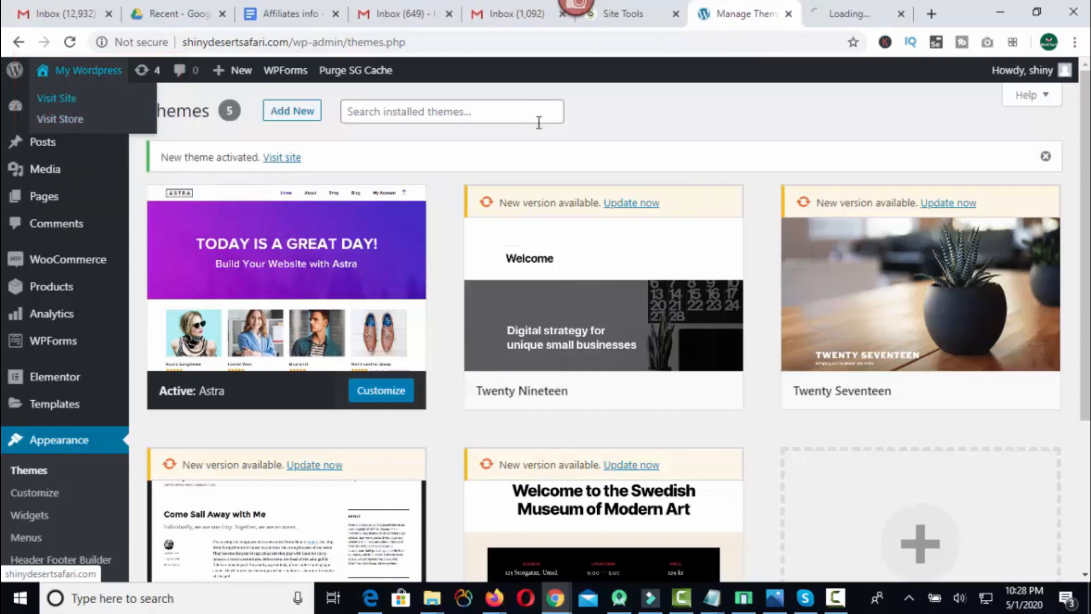
click(841, 4)
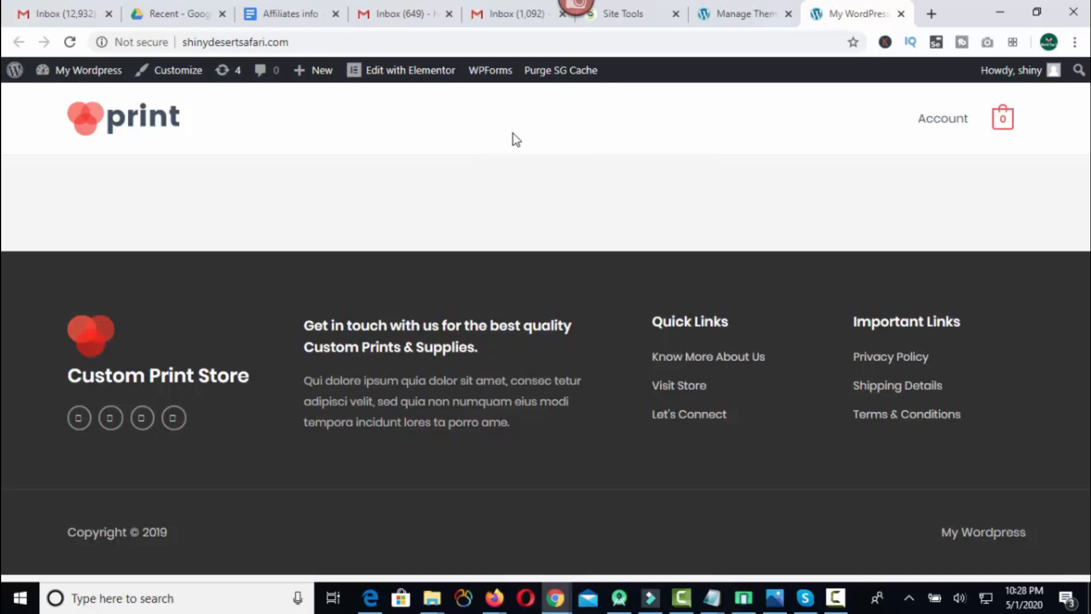
Return to the WordPress admin and search for "astra" among the plugins available to add.
click(715, 17)
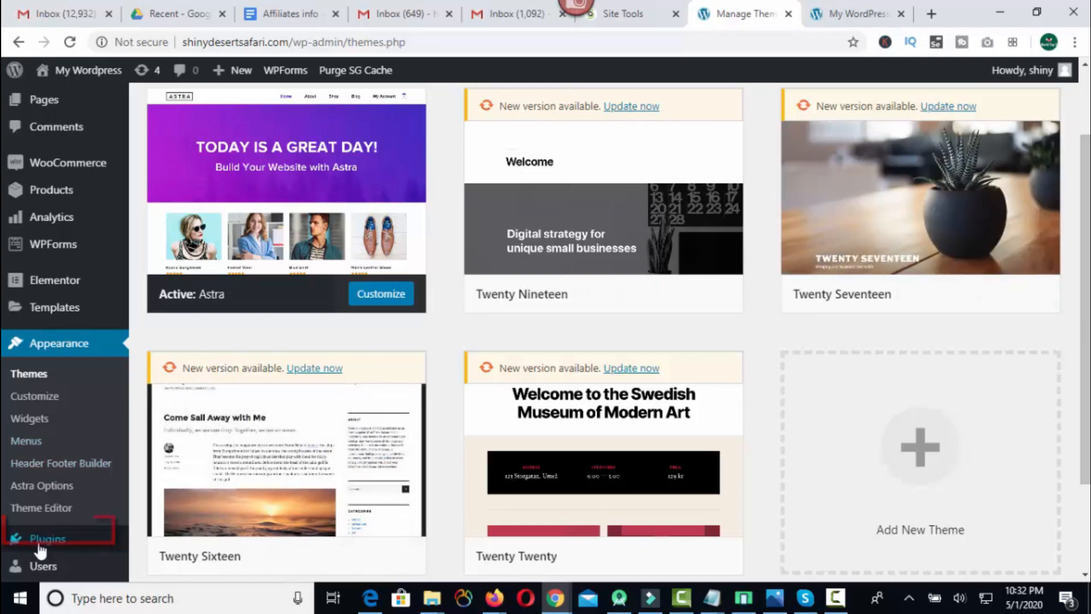
mouse_move(55, 545)
click(168, 514)
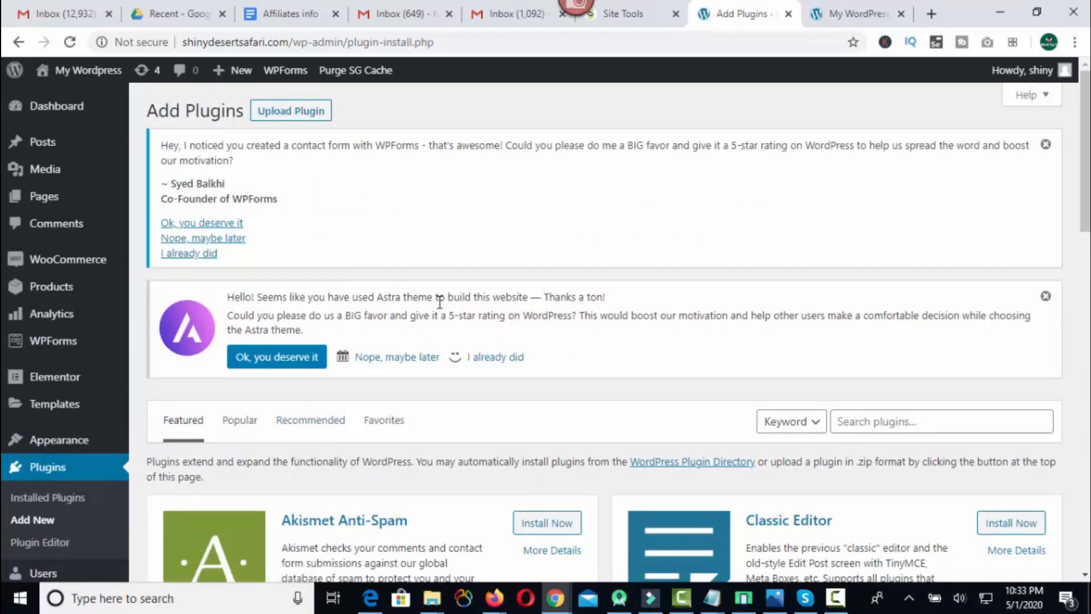
scroll(849, 261, down, 3)
click(849, 261)
text(astra)
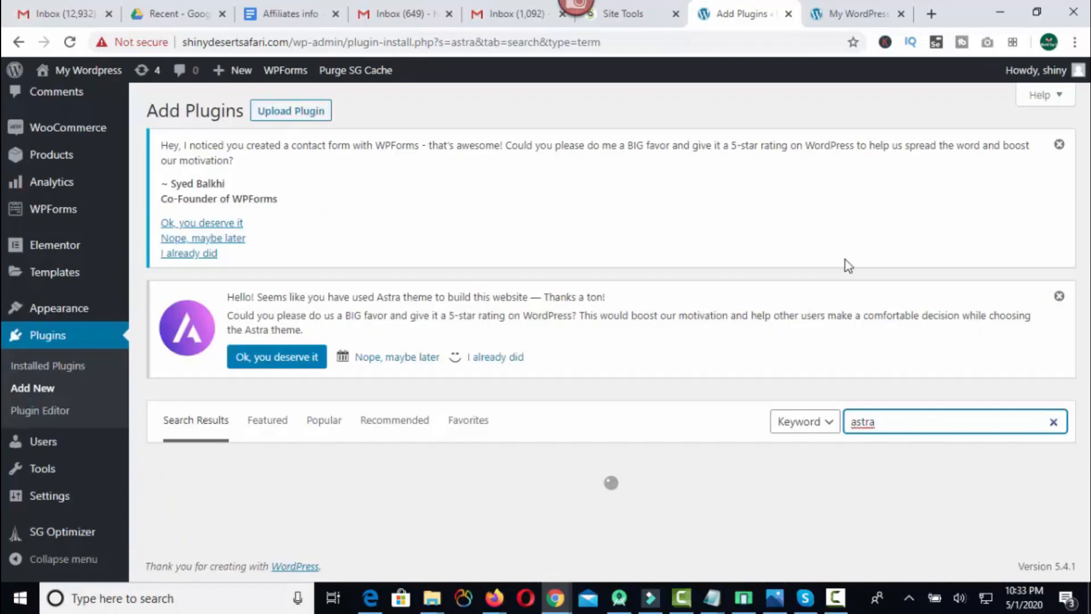
Install and activate the Starter Templates plugin by Brainstorm Force.
scroll(426, 377, down, 3)
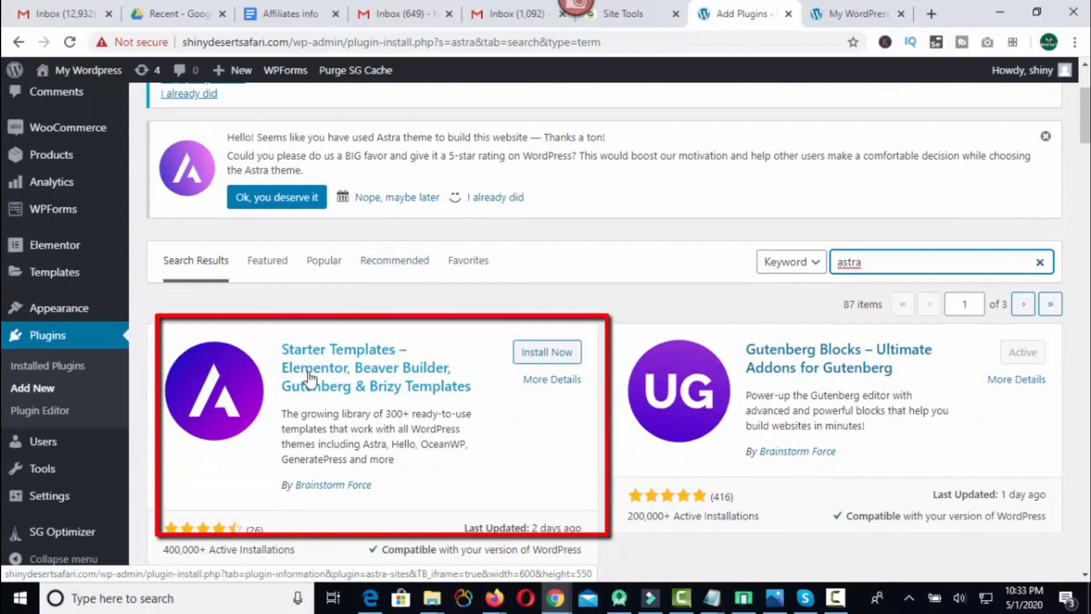
click(548, 356)
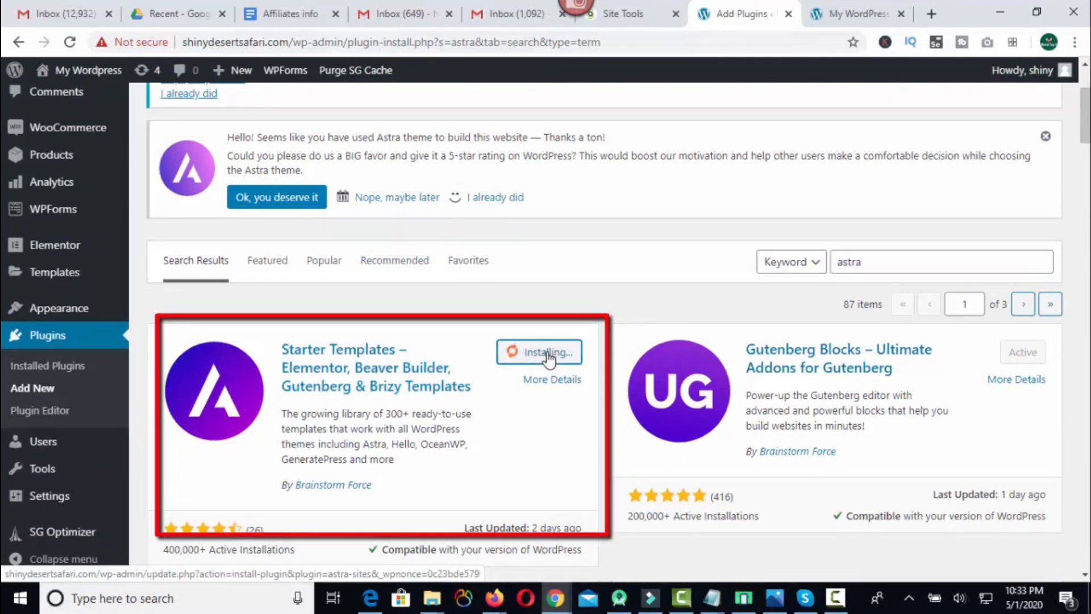
click(553, 356)
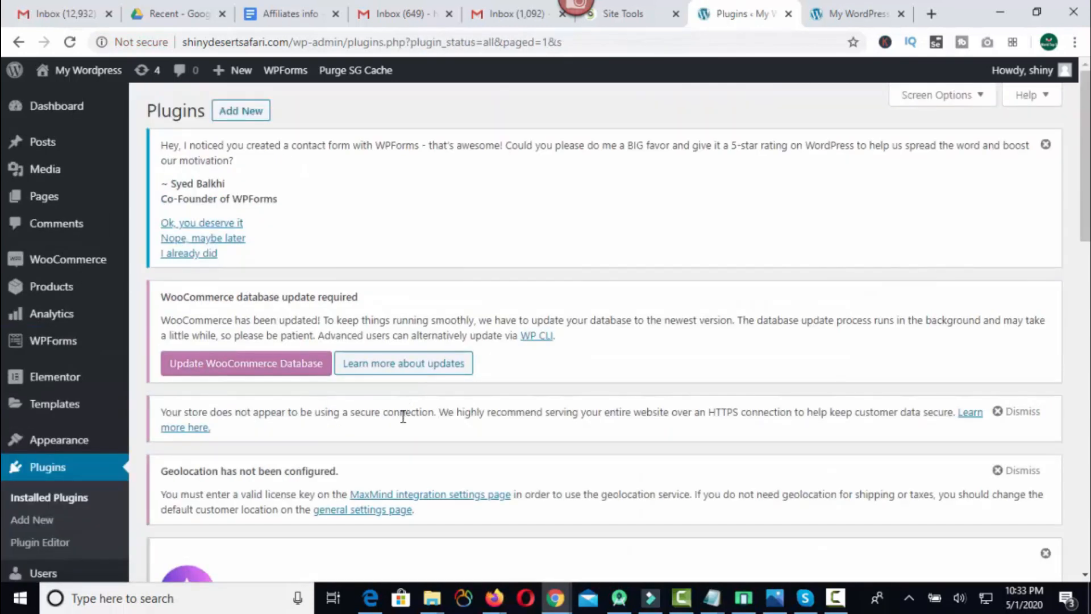
scroll(403, 417, down, 10)
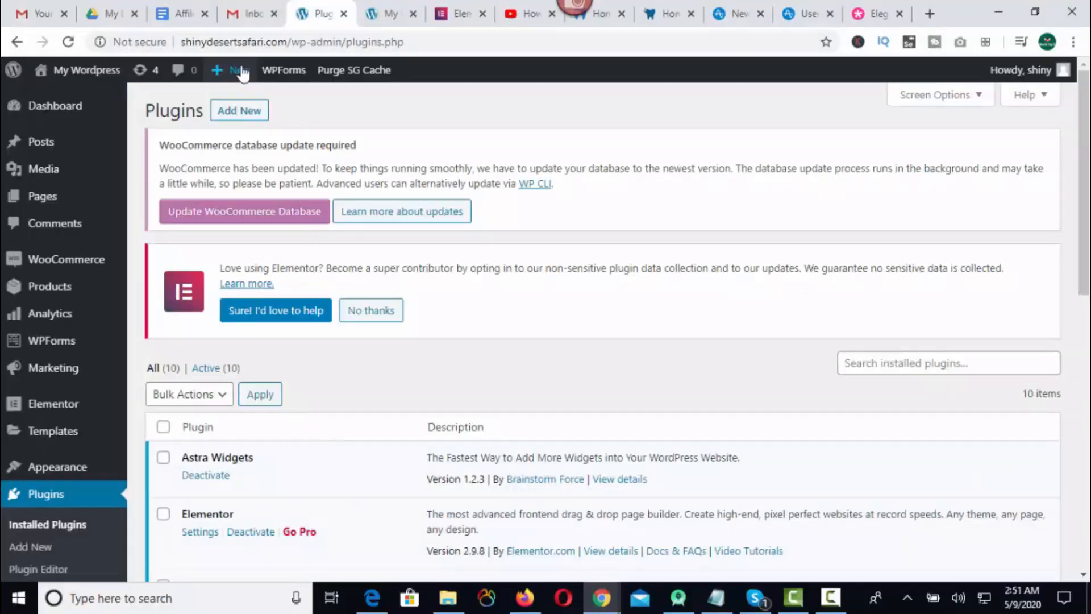
Create a new page titled "Home" and open it for editing with Elementor.
mouse_move(230, 69)
click(226, 142)
text(Home)
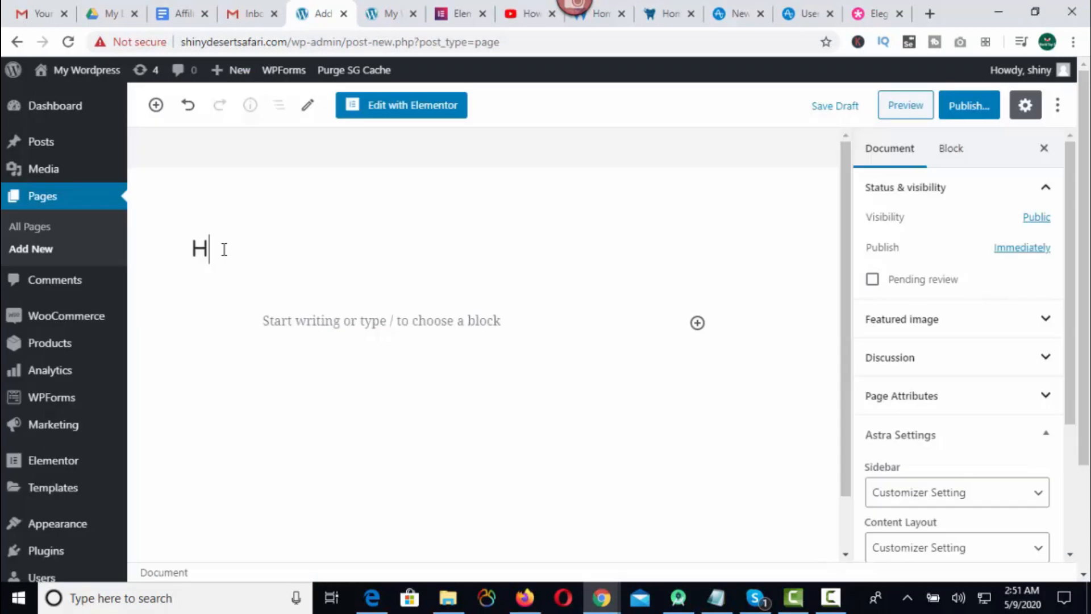
click(394, 112)
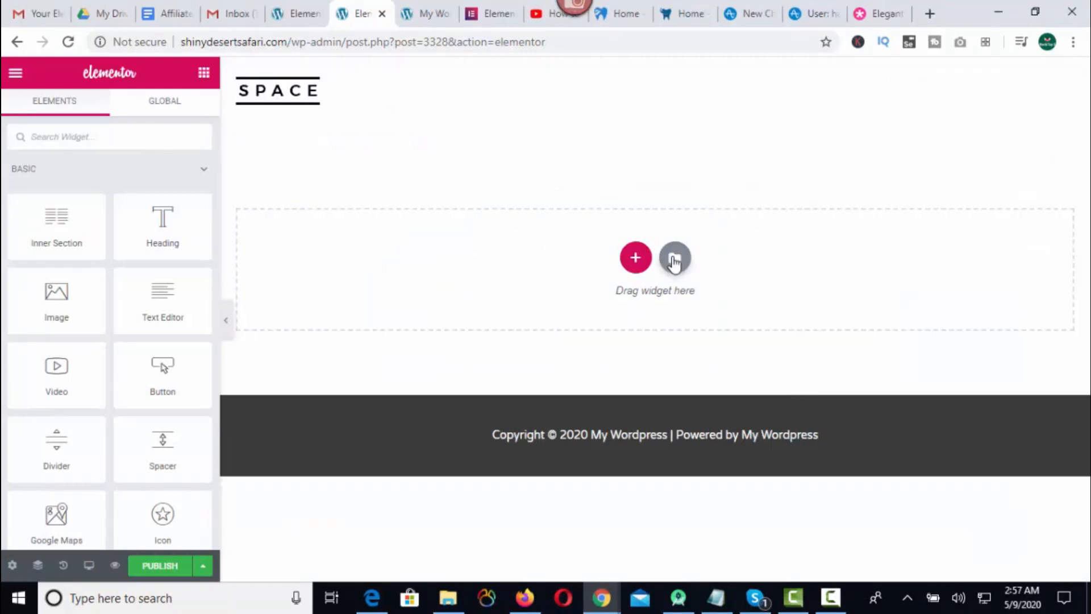
Open the template library for the empty page and filter its blocks by the Hero category.
click(675, 259)
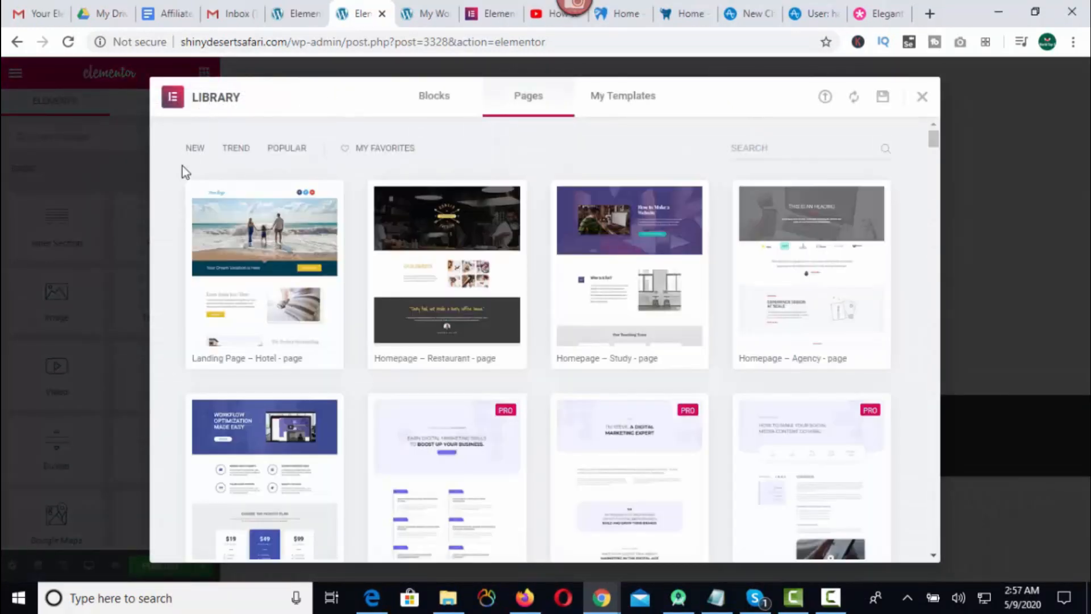
click(430, 97)
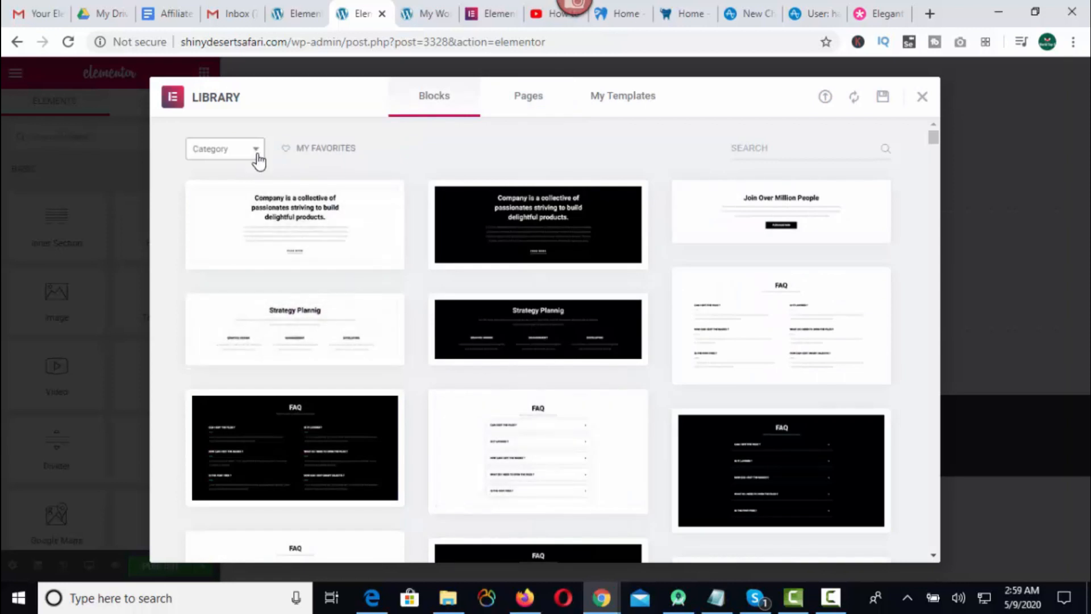
click(257, 159)
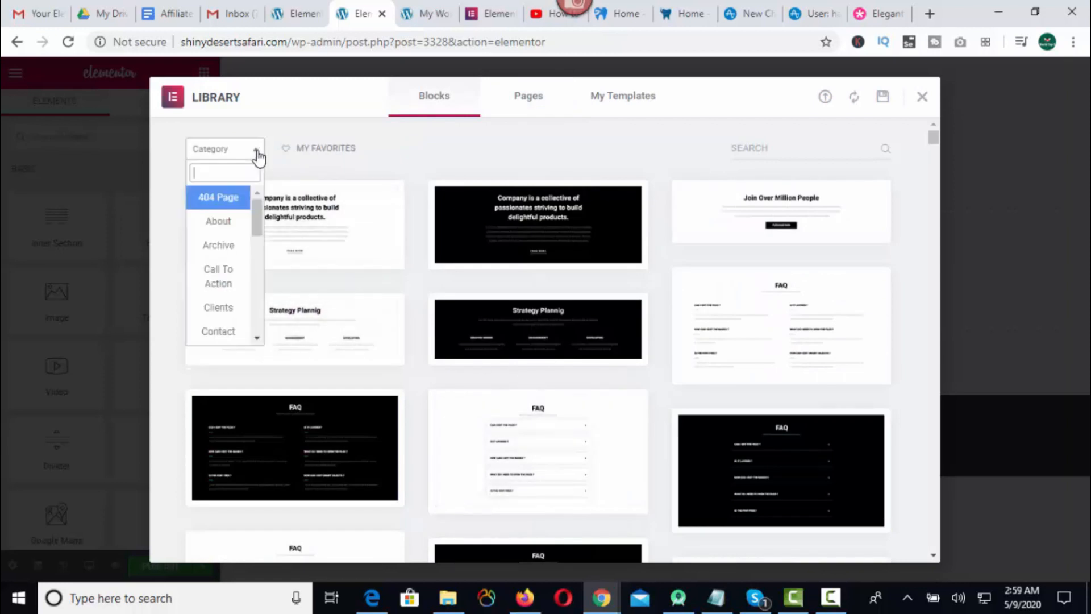
drag(257, 225, 477, 220)
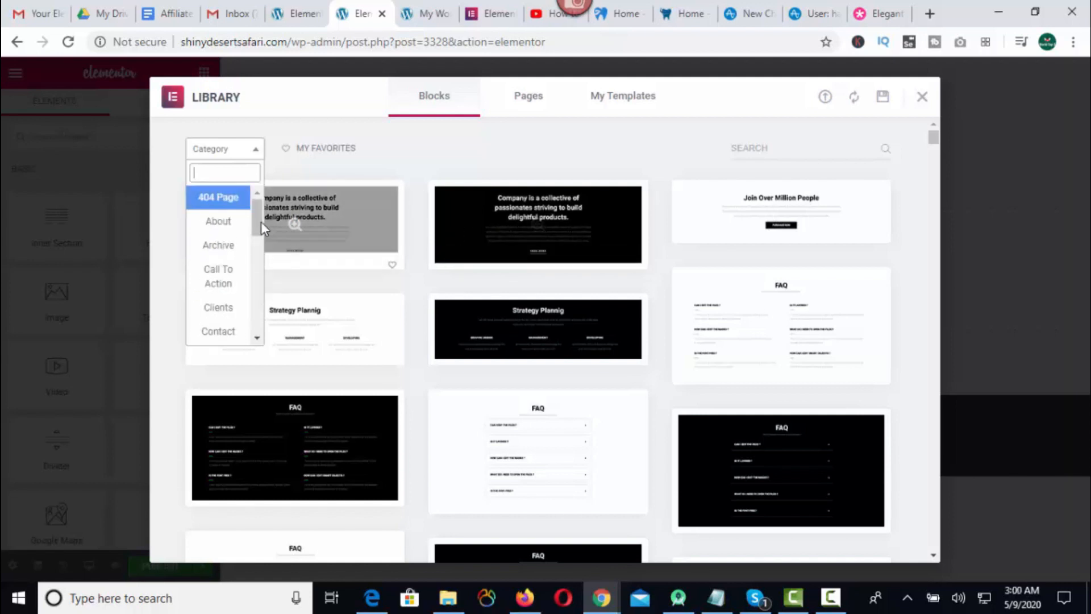
drag(257, 216, 253, 257)
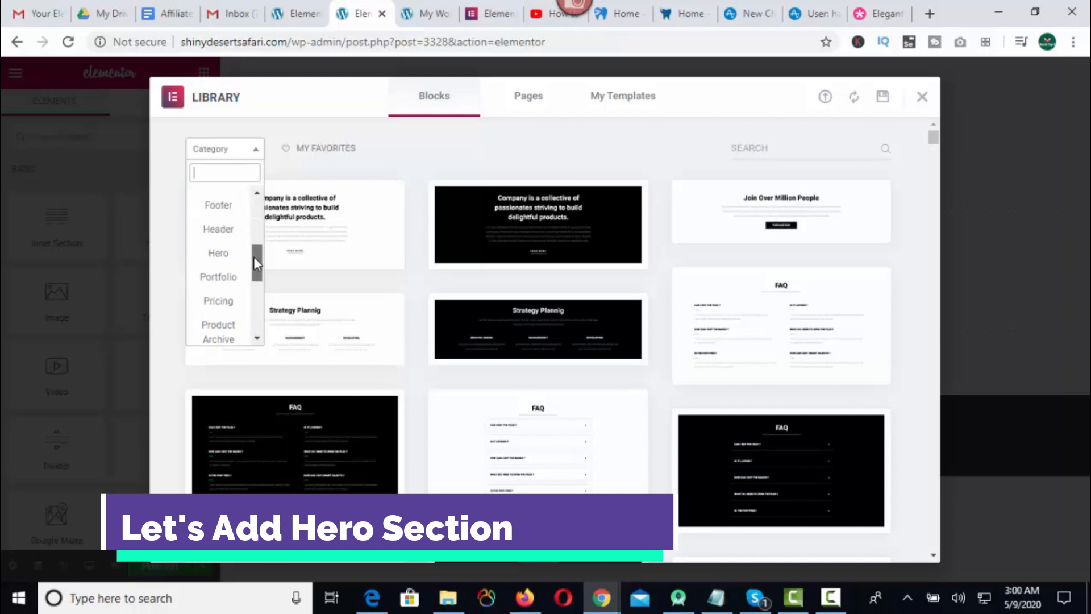
click(223, 257)
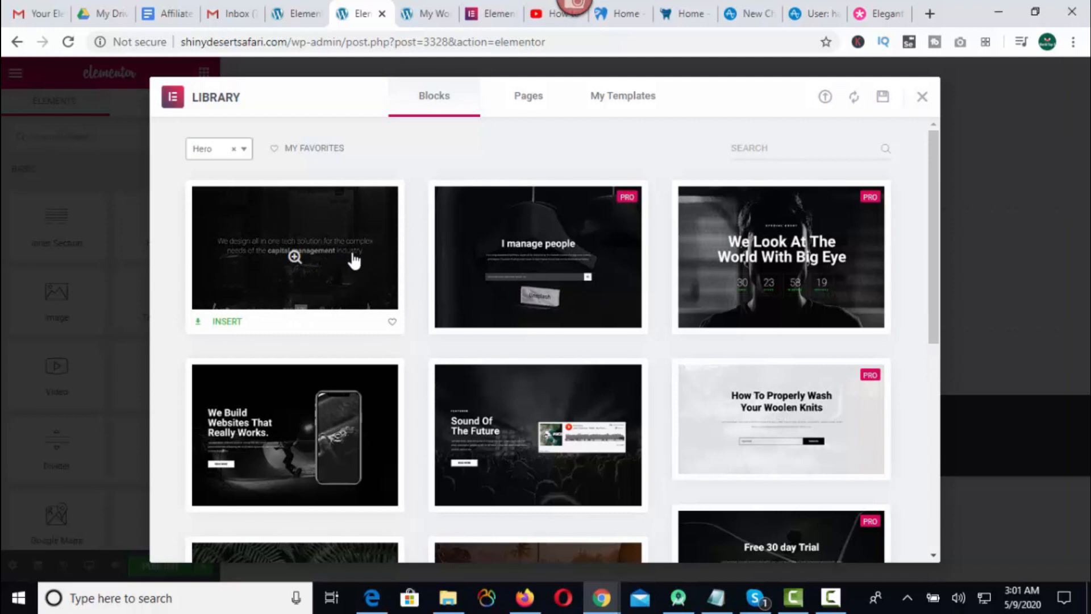
Insert the "I manage people" hero block with three icon columns into the Home page.
scroll(313, 253, down, 1)
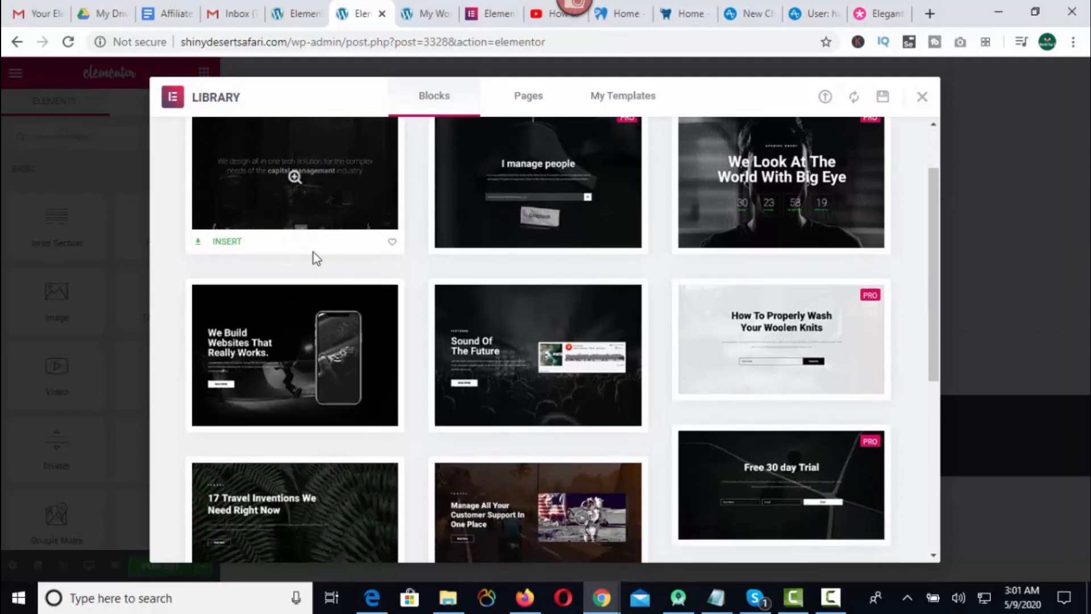
scroll(254, 498, up, 1)
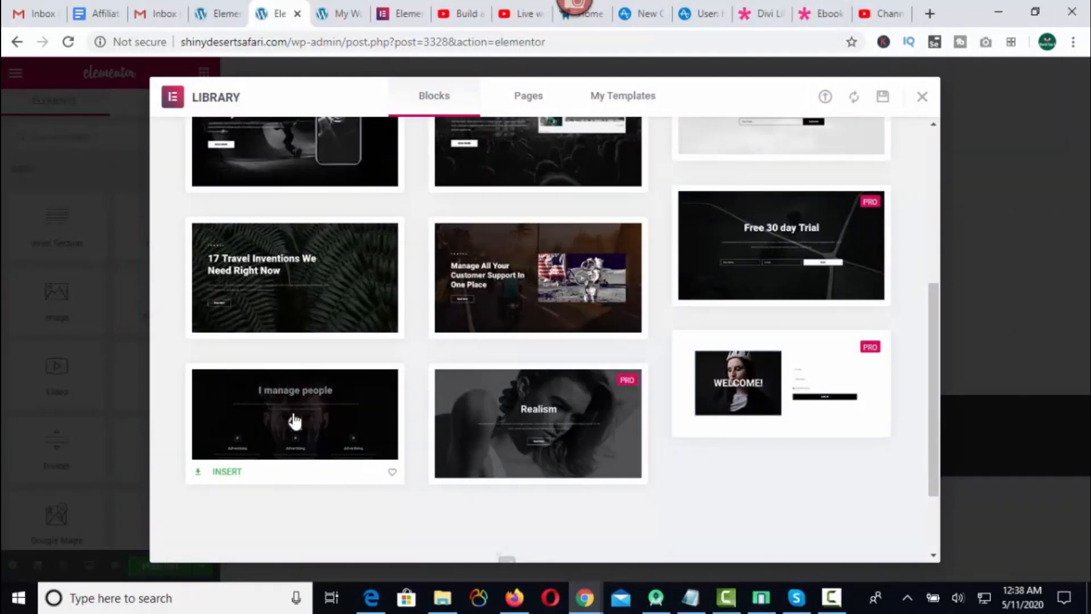
click(294, 425)
click(865, 101)
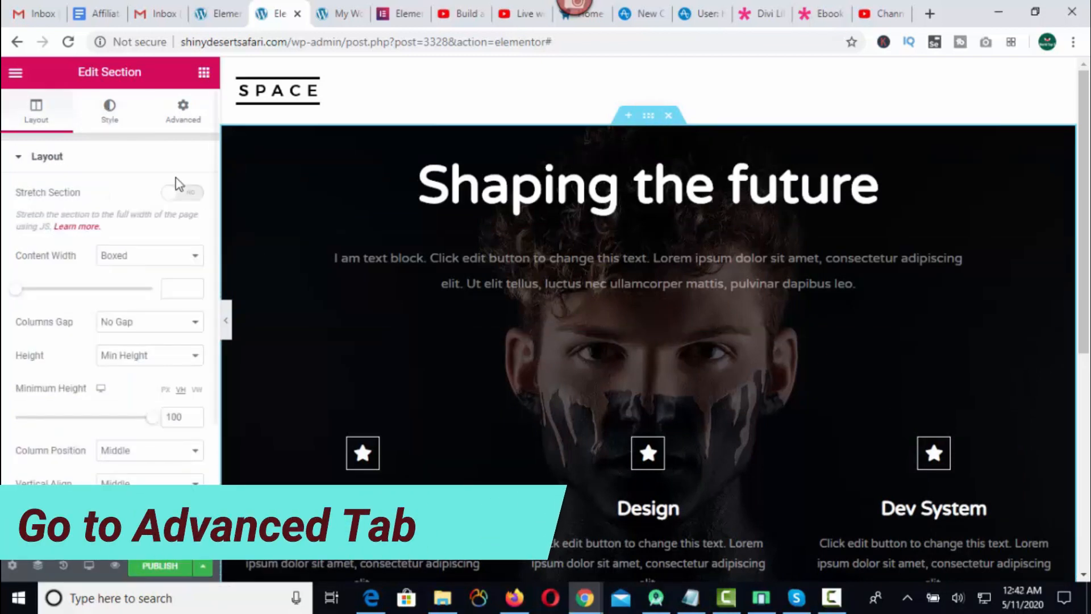
Set the hero section's background overlay color to red.
click(109, 111)
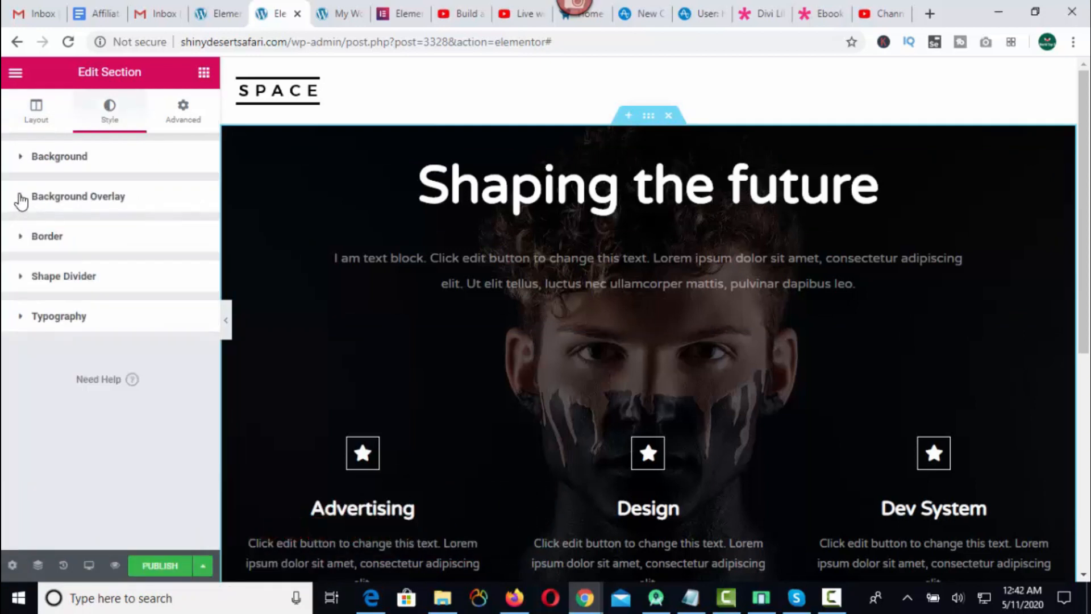
click(21, 200)
click(171, 304)
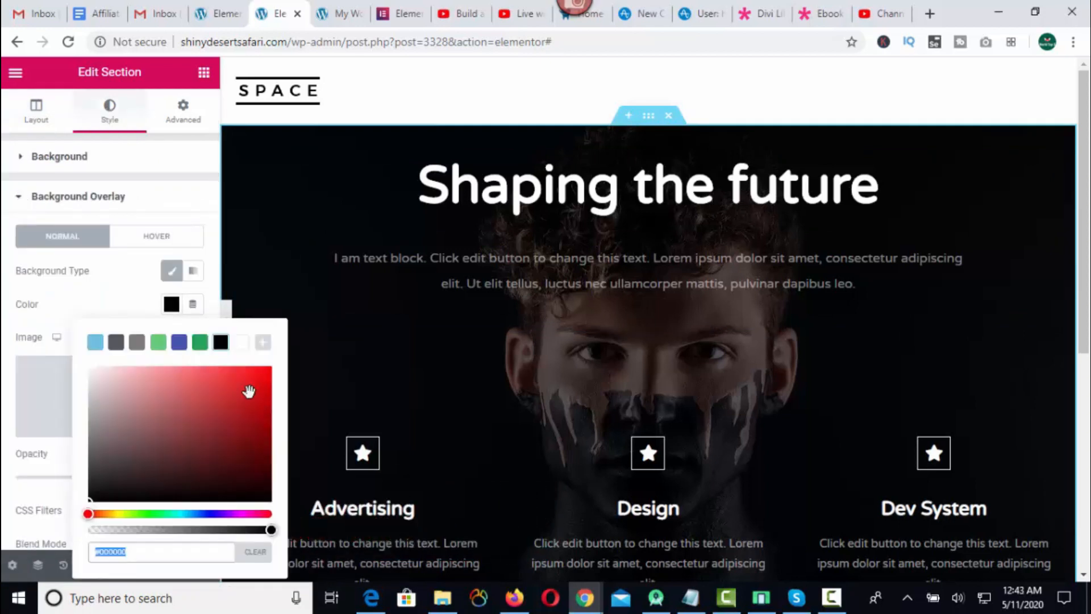
click(249, 392)
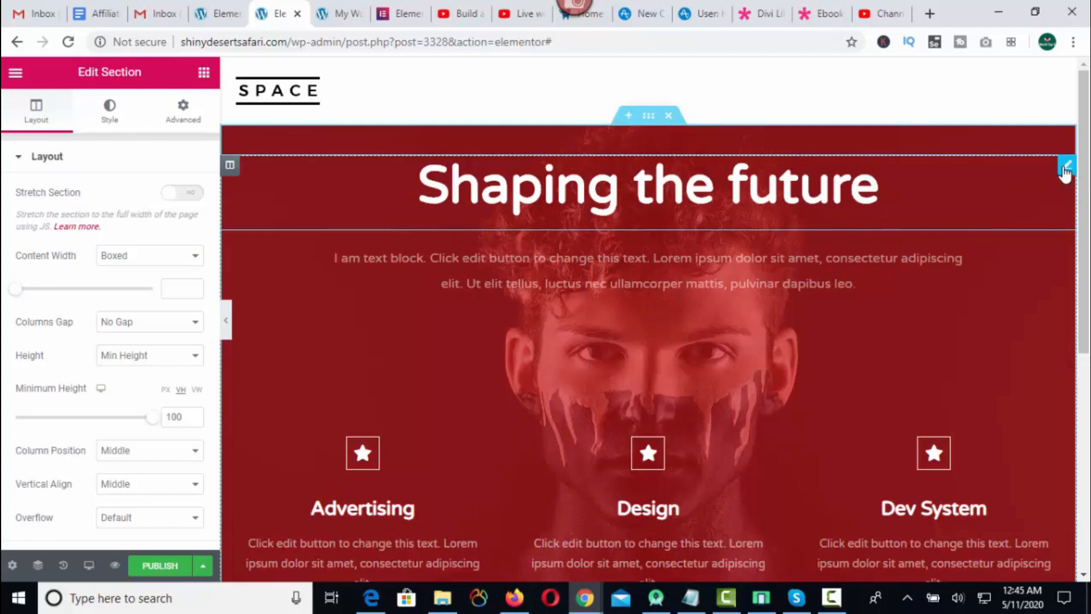
Change the hero heading text to "Welcome Back" and return to the widget list.
click(1067, 170)
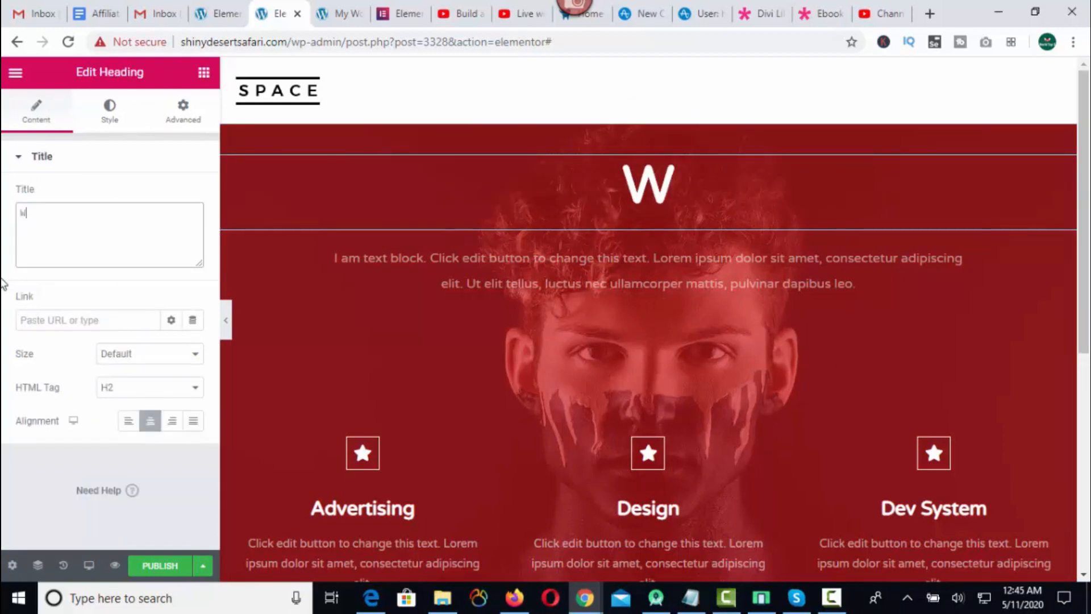
text(elcome Back)
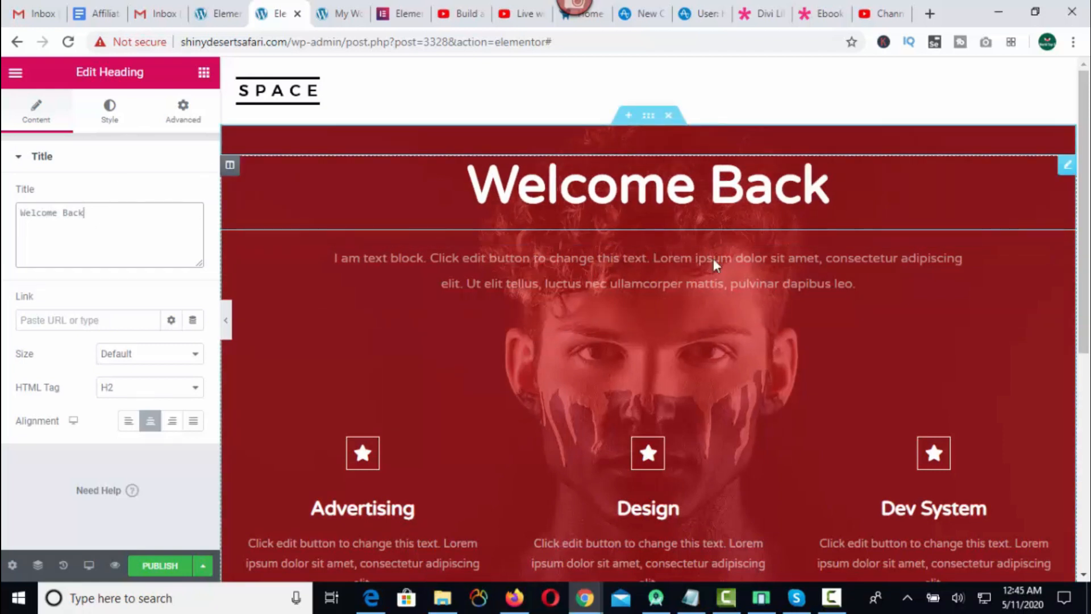
click(204, 72)
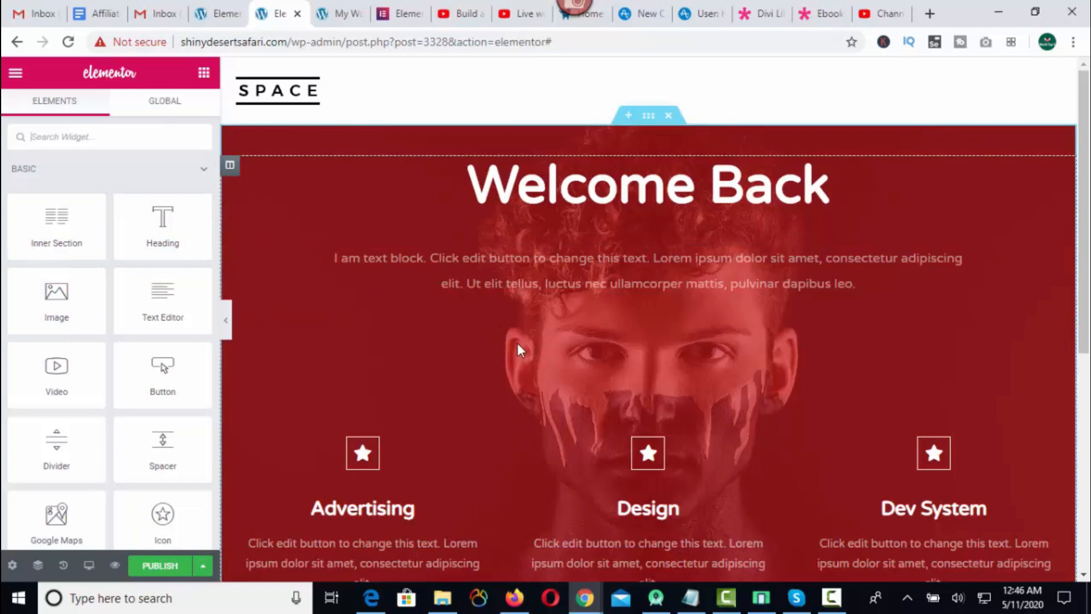
Open the template library from the empty area below the hero section and filter the blocks by About.
scroll(614, 398, down, 5)
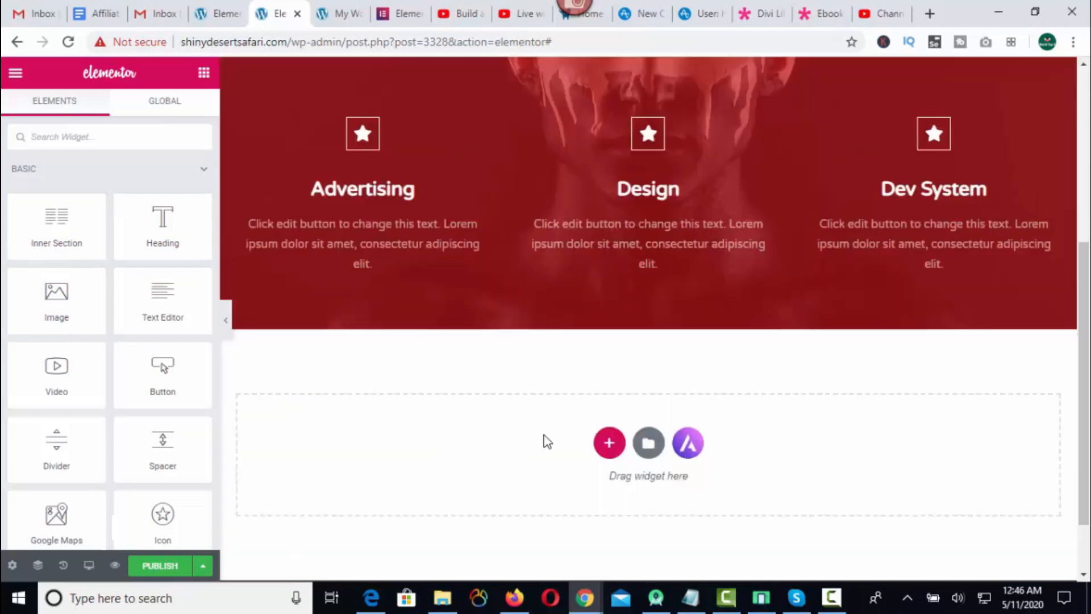
click(650, 450)
click(222, 148)
click(219, 220)
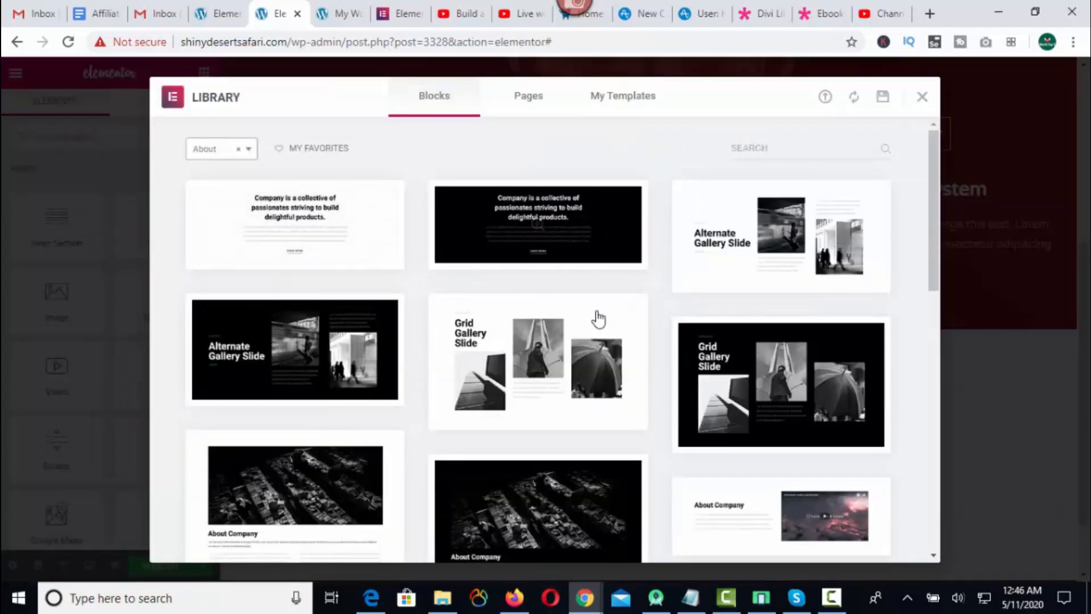
Insert the white About Company block that has text beside a video.
scroll(490, 312, down, 3)
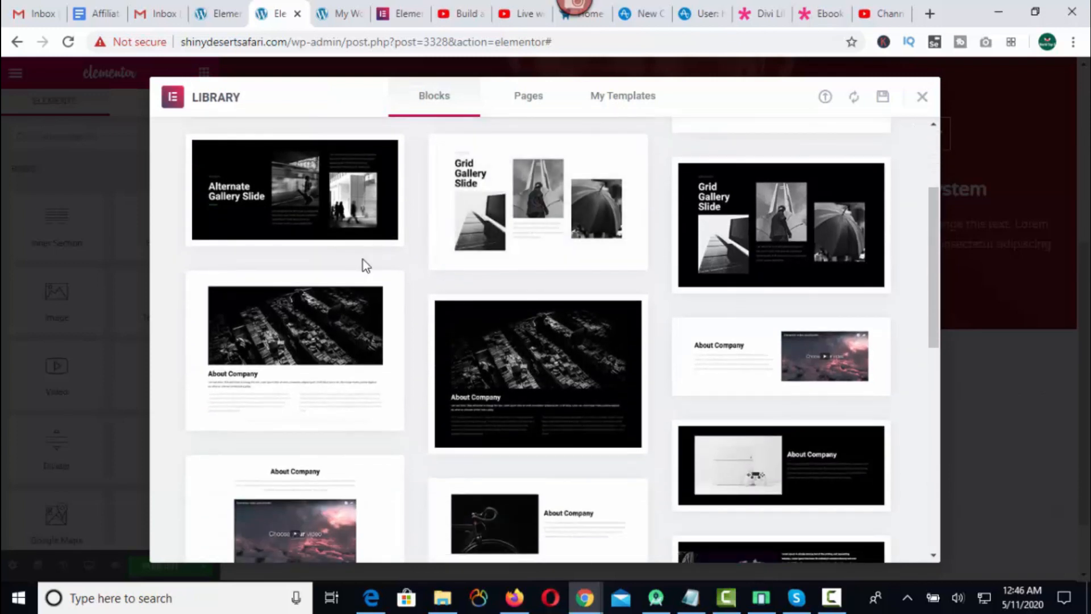
mouse_move(541, 319)
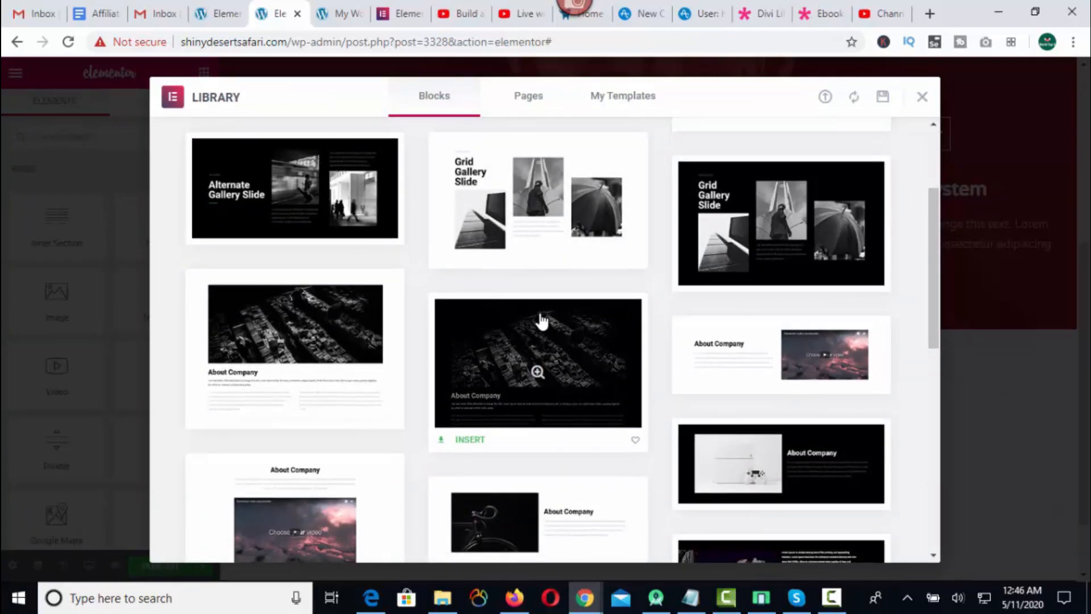
scroll(541, 319, down, 1)
mouse_move(802, 287)
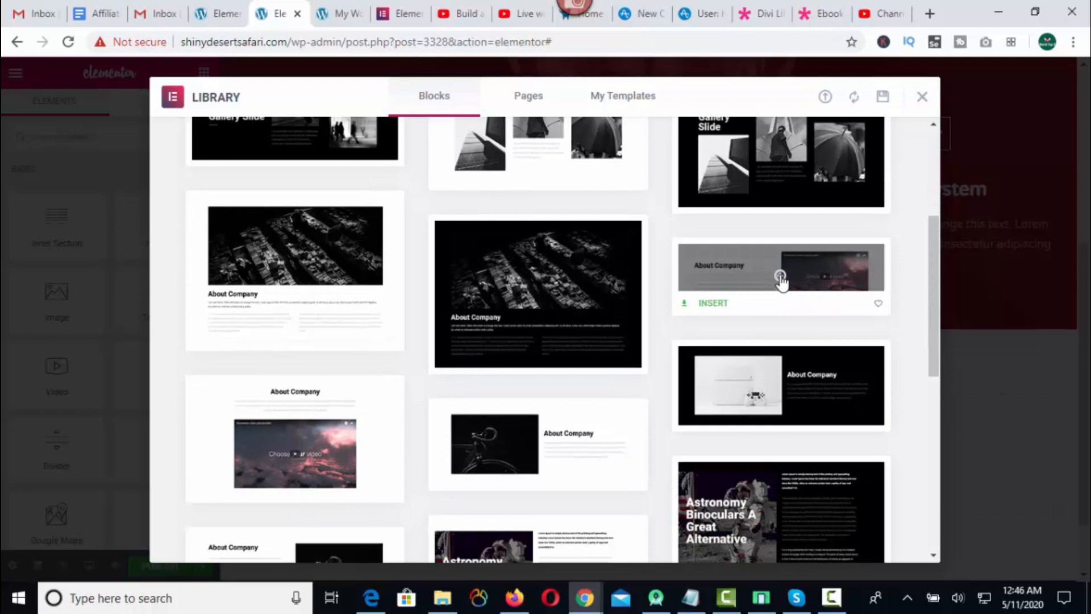
click(781, 277)
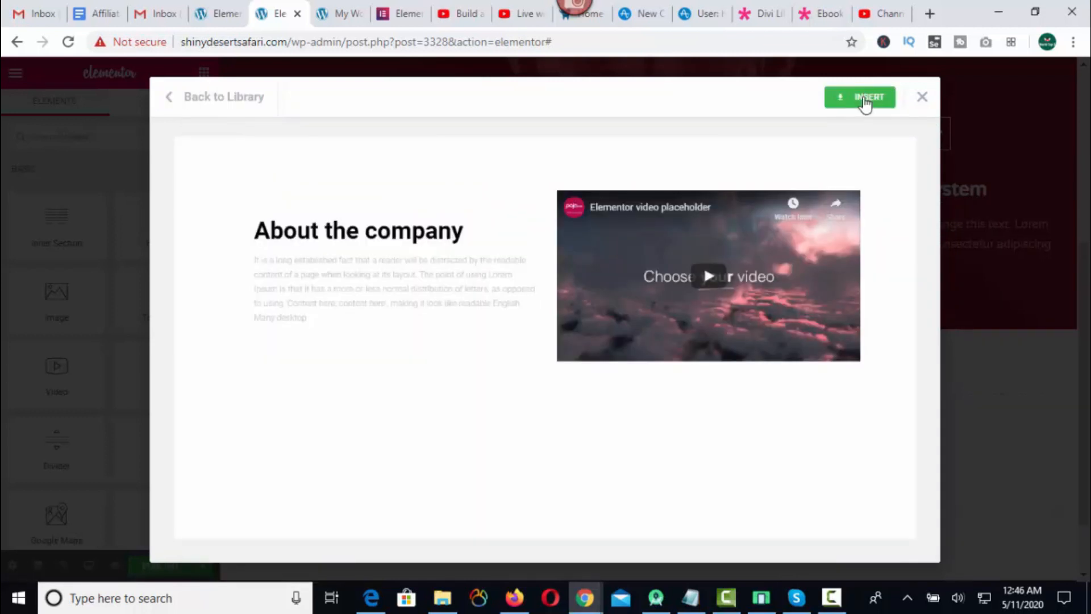
click(864, 103)
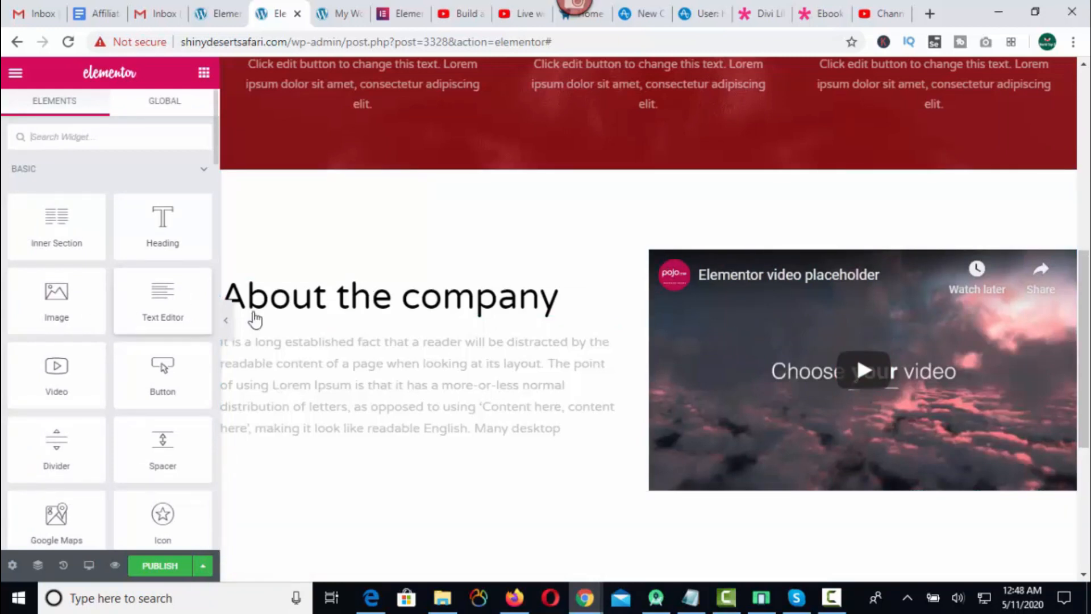
drag(162, 367, 265, 452)
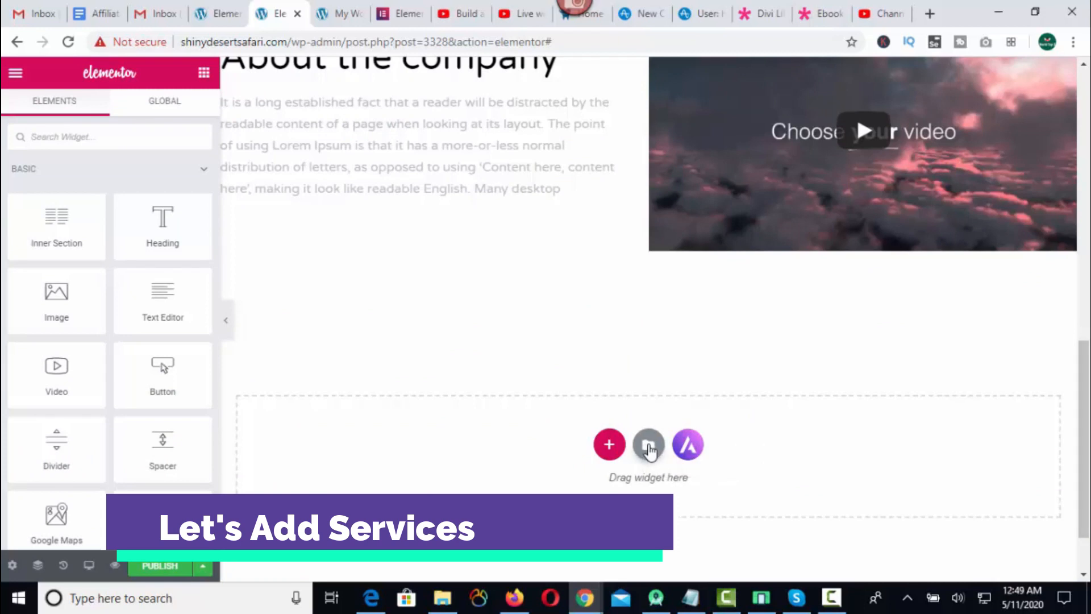
Open the template library below the company section and filter the blocks by Services.
click(650, 449)
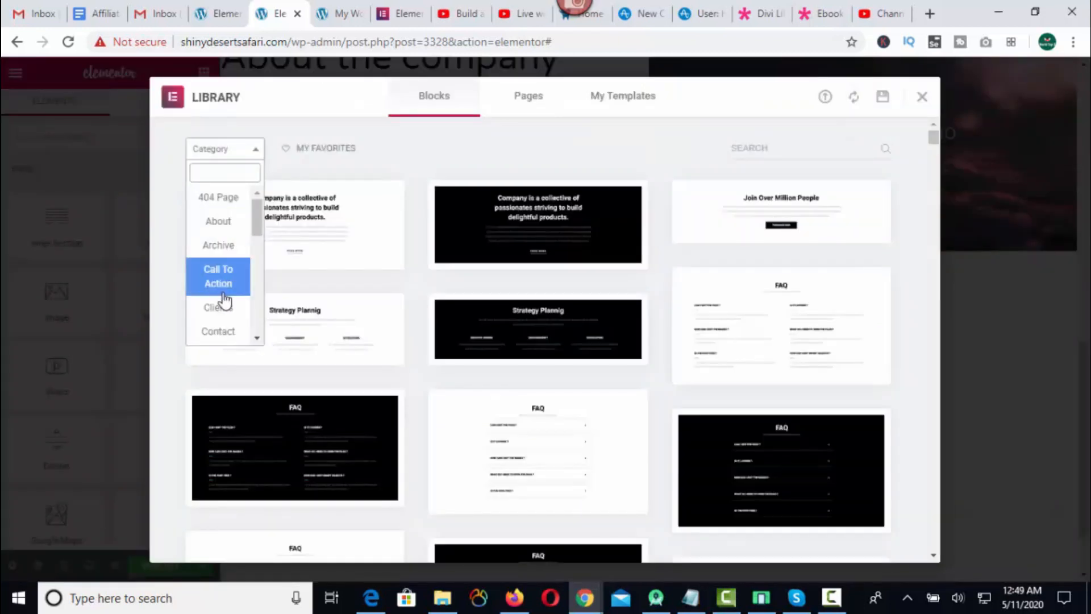
scroll(225, 307, down, 3)
scroll(234, 266, down, 2)
click(230, 268)
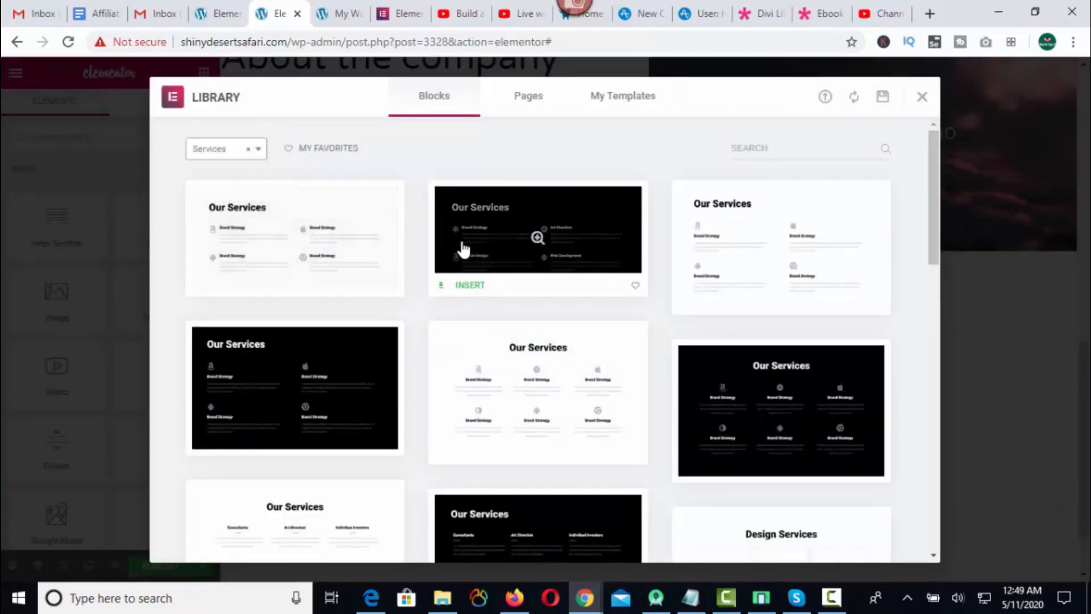
Insert a white services block below the About the company section and review it on the page.
scroll(795, 358, down, 4)
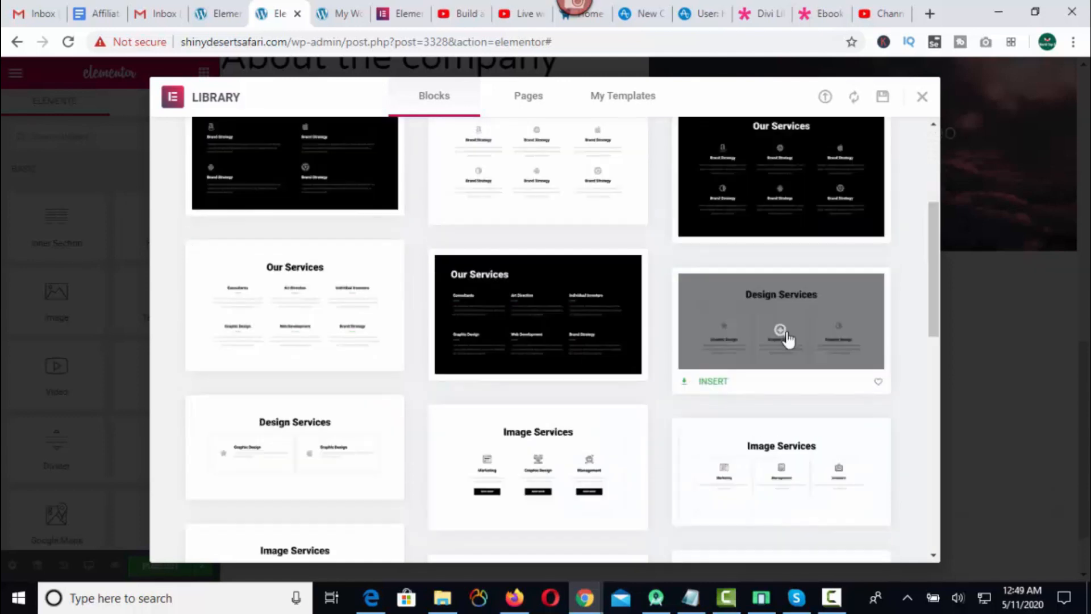
click(787, 337)
click(865, 101)
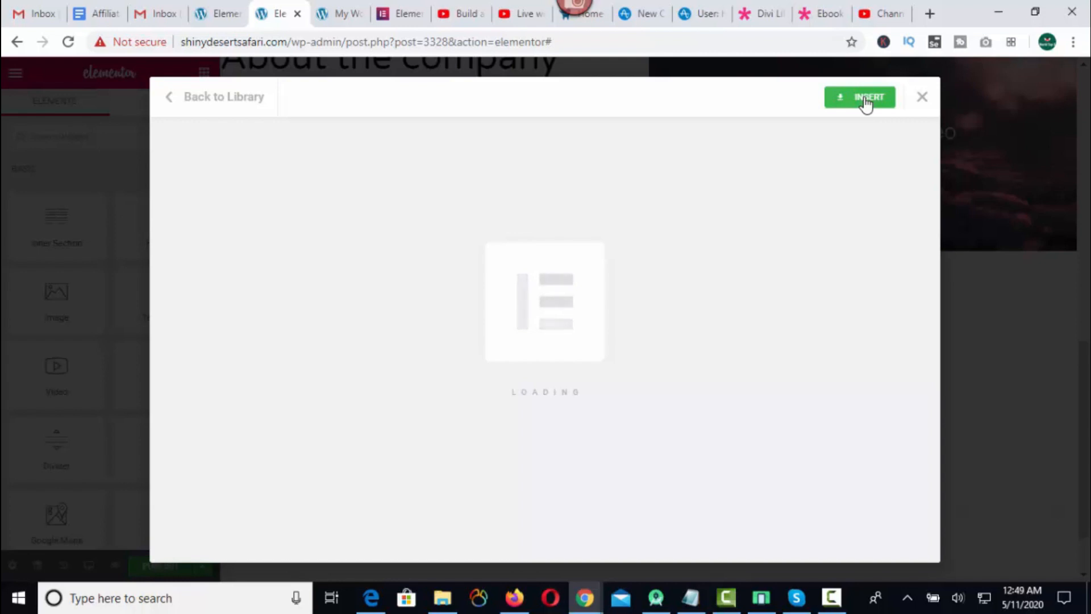
scroll(521, 298, down, 4)
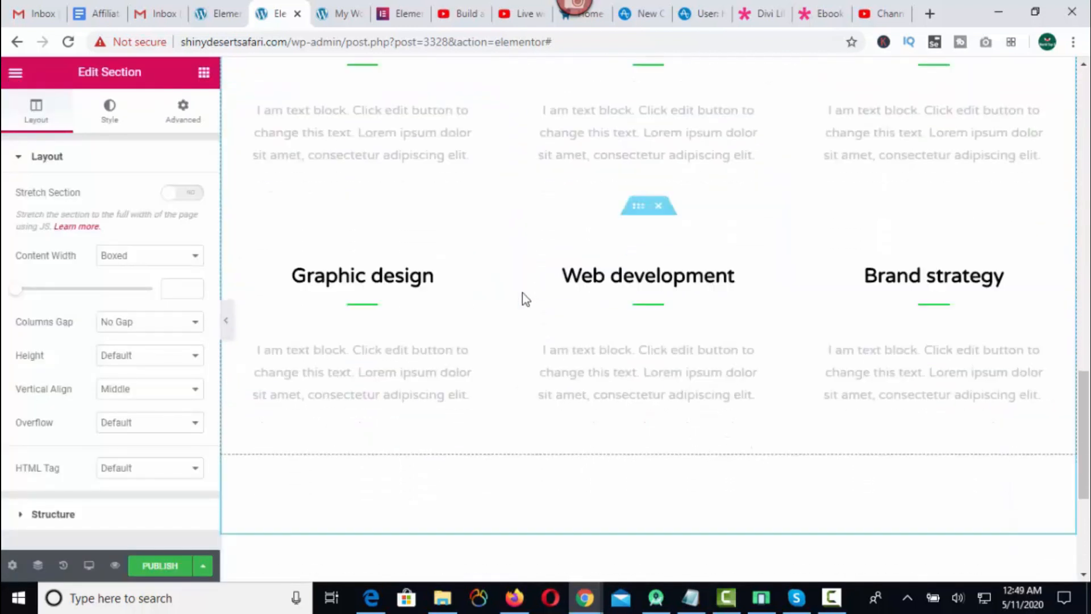
scroll(521, 329, up, 4)
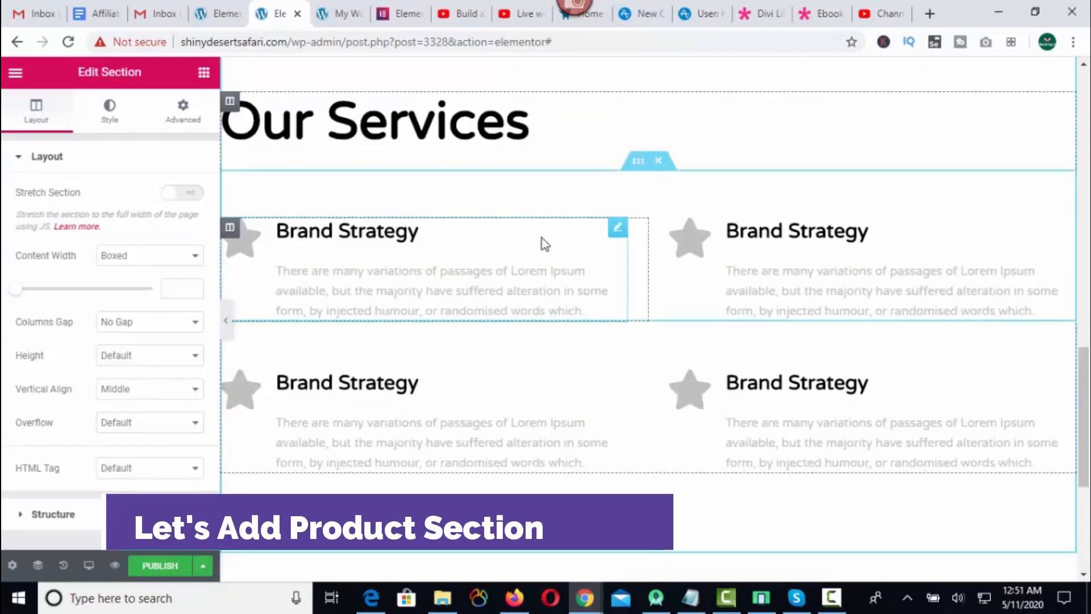
Add the white features block with Design, Marketing, Dev System and Support items beside a phone image below the services section.
scroll(635, 397, down, 5)
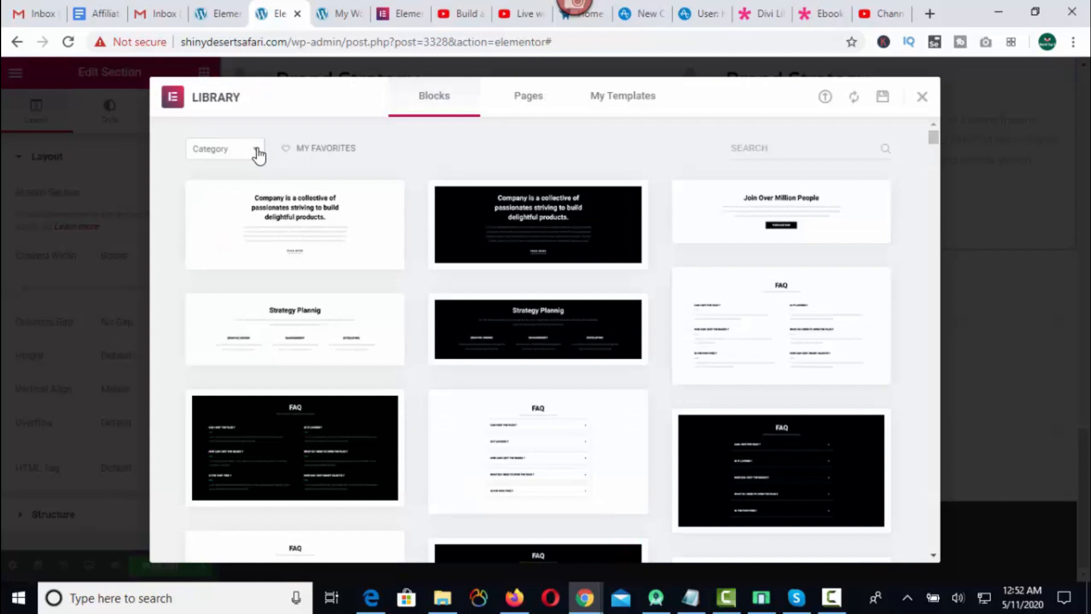
click(259, 151)
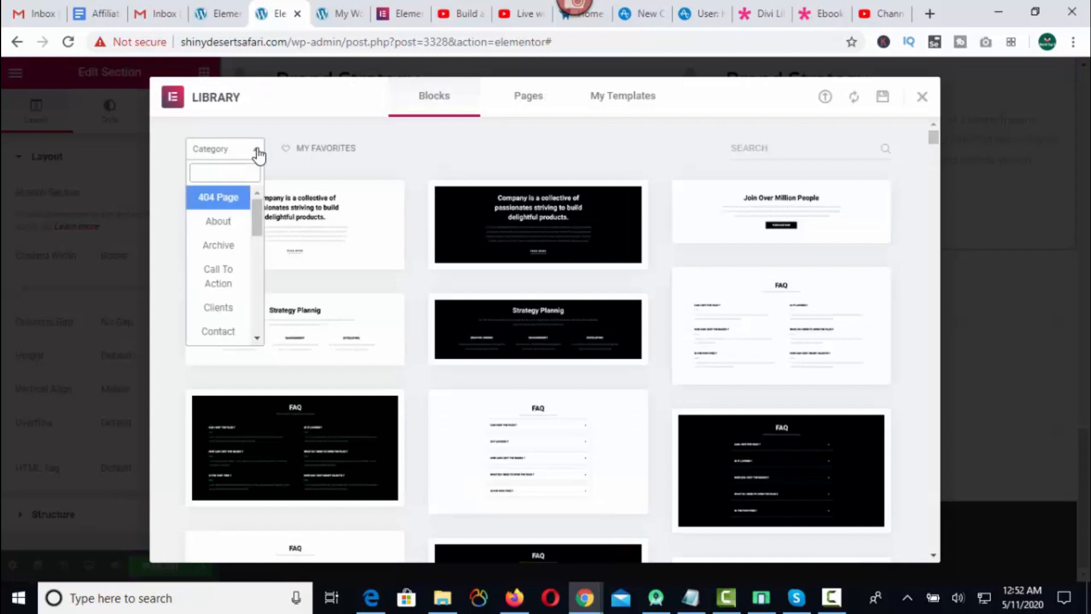
scroll(228, 227, down, 3)
click(228, 226)
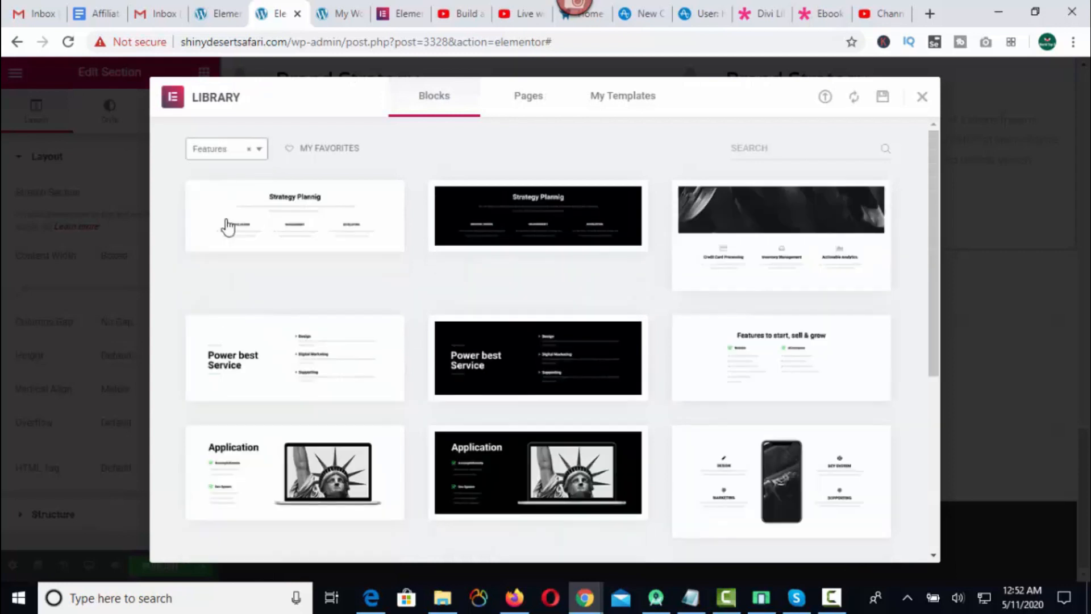
scroll(531, 409, down, 3)
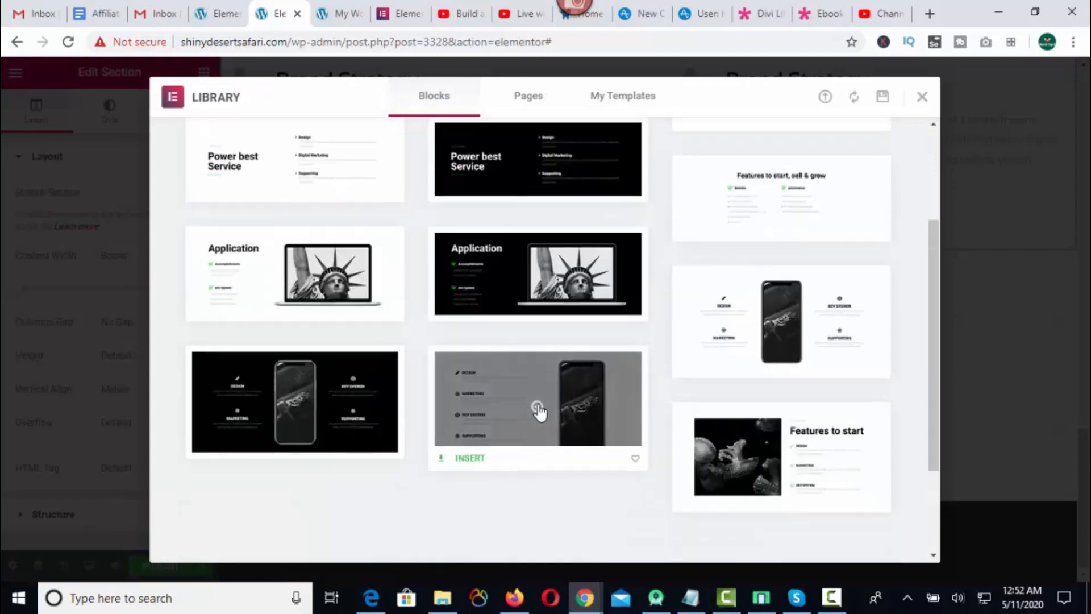
click(539, 413)
click(864, 98)
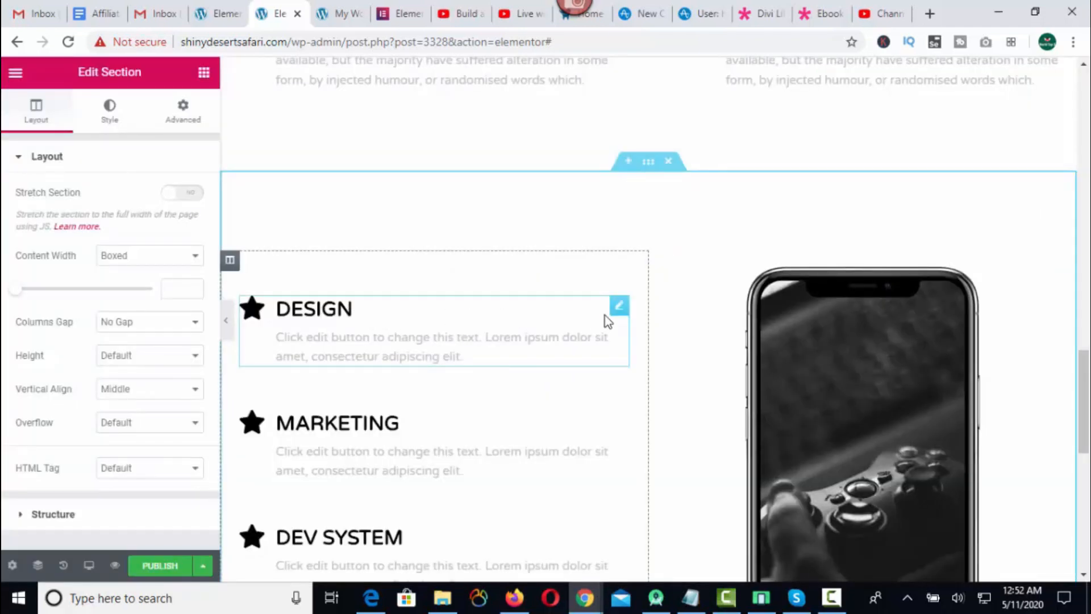
Open the template library below the phone features section and filter the blocks by Testimonials.
scroll(521, 259, down, 2)
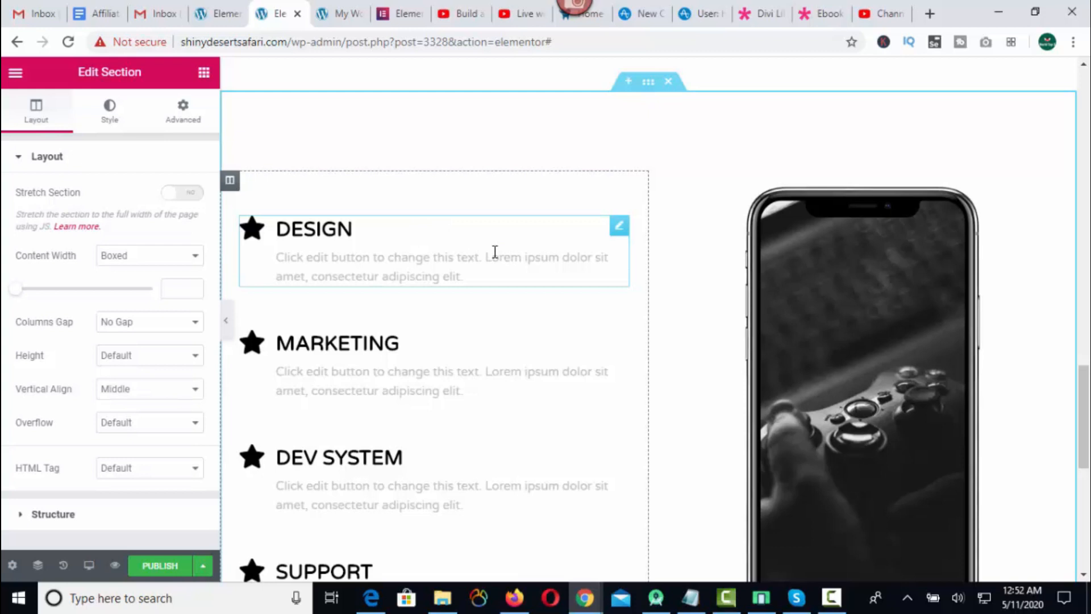
scroll(540, 268, down, 7)
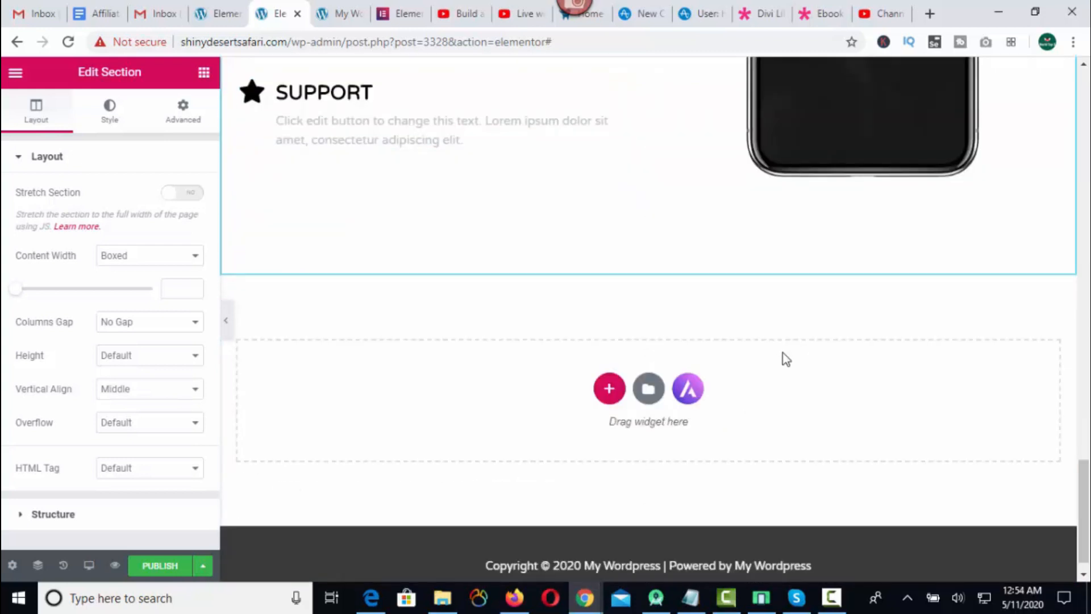
click(649, 391)
click(224, 149)
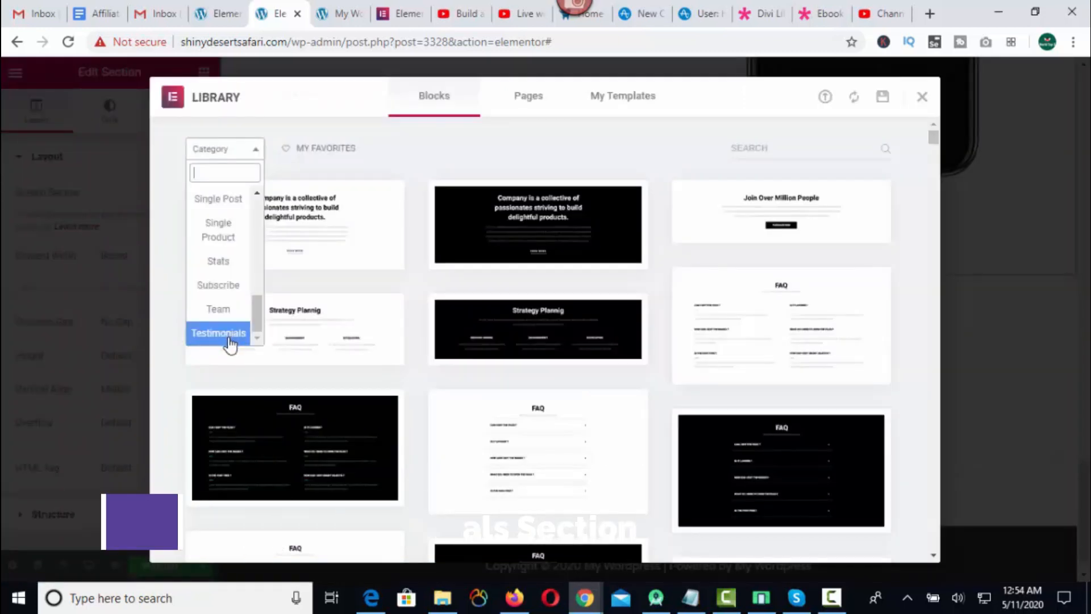
click(227, 335)
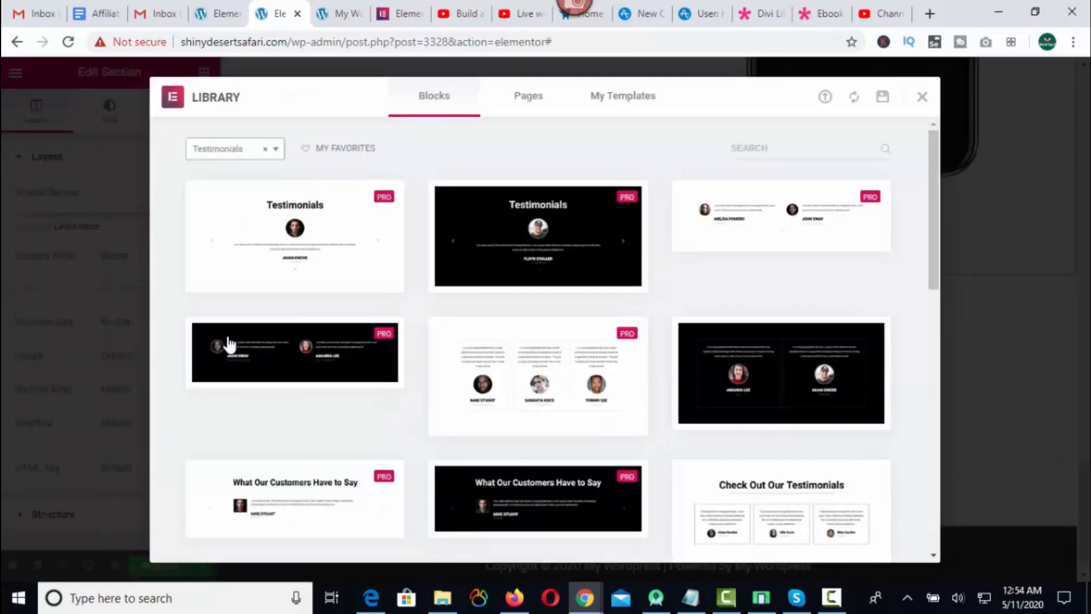
Insert the white Check Out Our Testimonials block with two customer cards below the phone features section.
scroll(777, 301, down, 3)
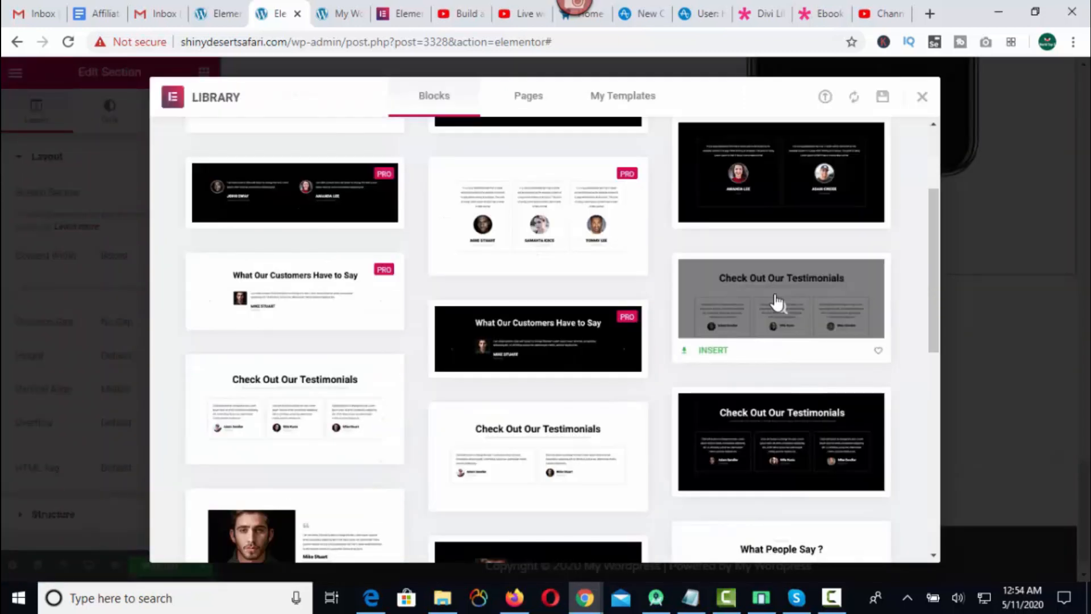
scroll(768, 307, down, 3)
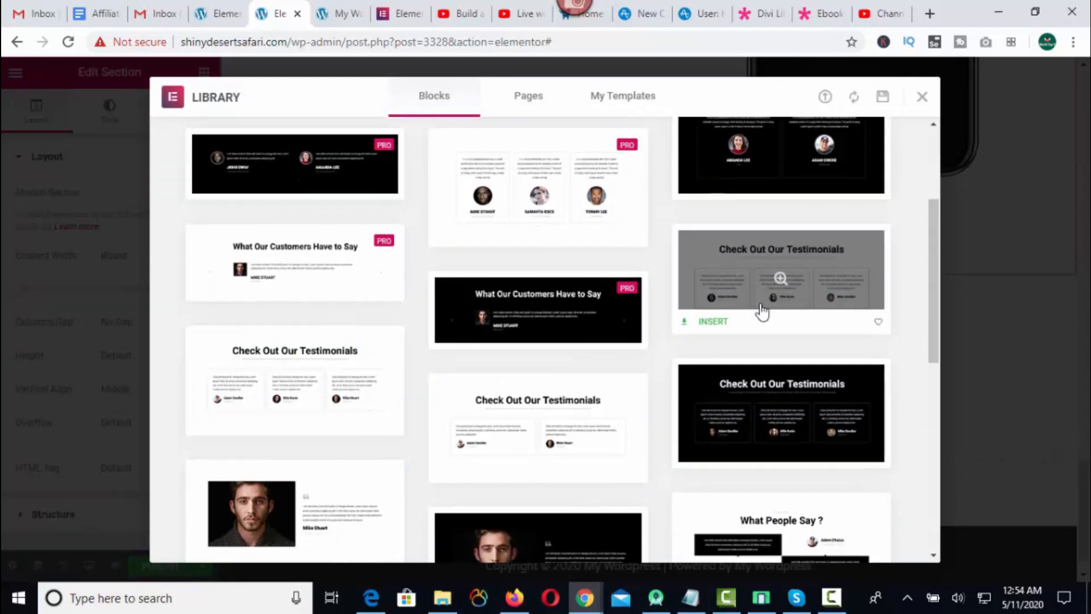
click(538, 297)
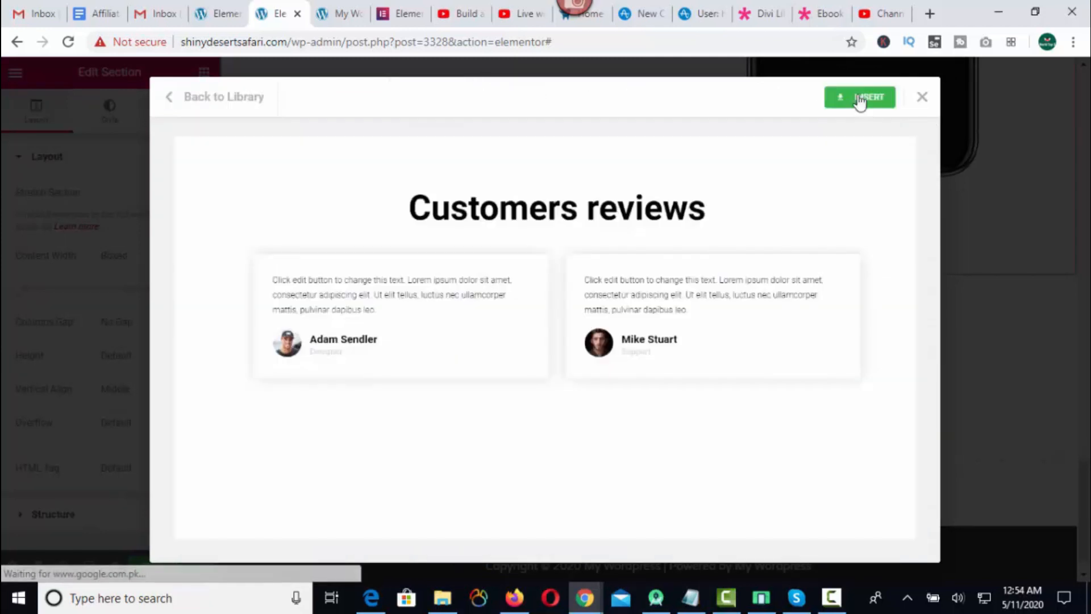
click(861, 100)
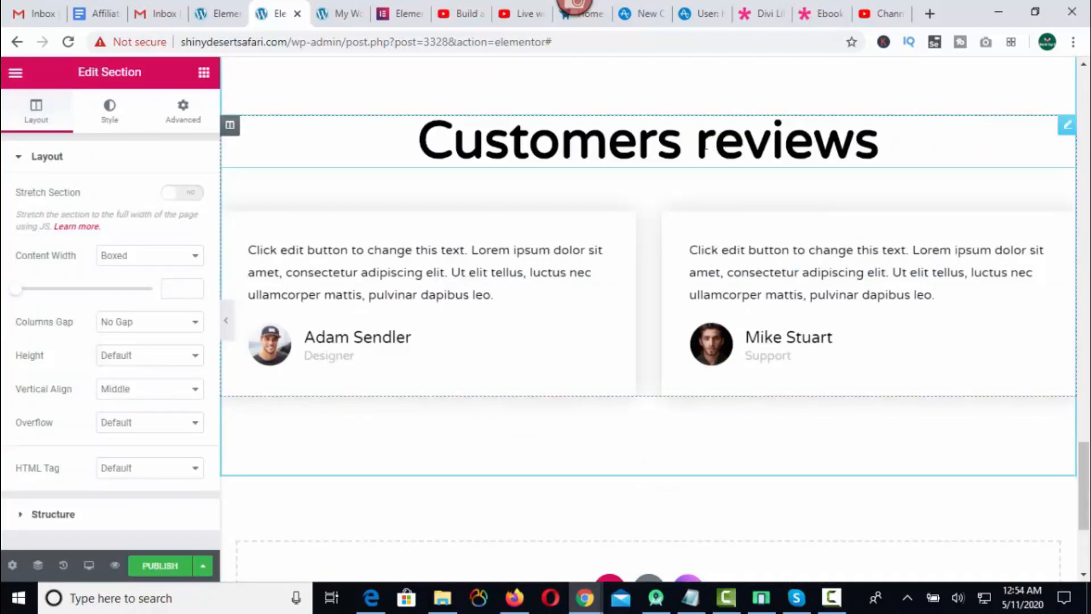
scroll(574, 264, down, 4)
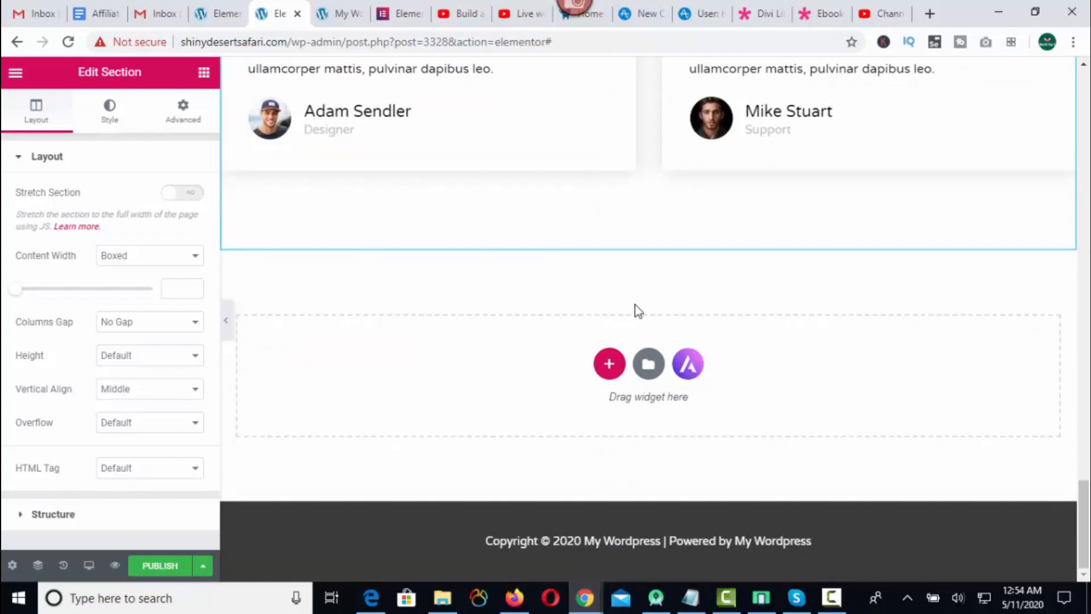
Insert the white Contact block with phone number, address, map and social icons below the testimonials section.
scroll(652, 455, up, 1)
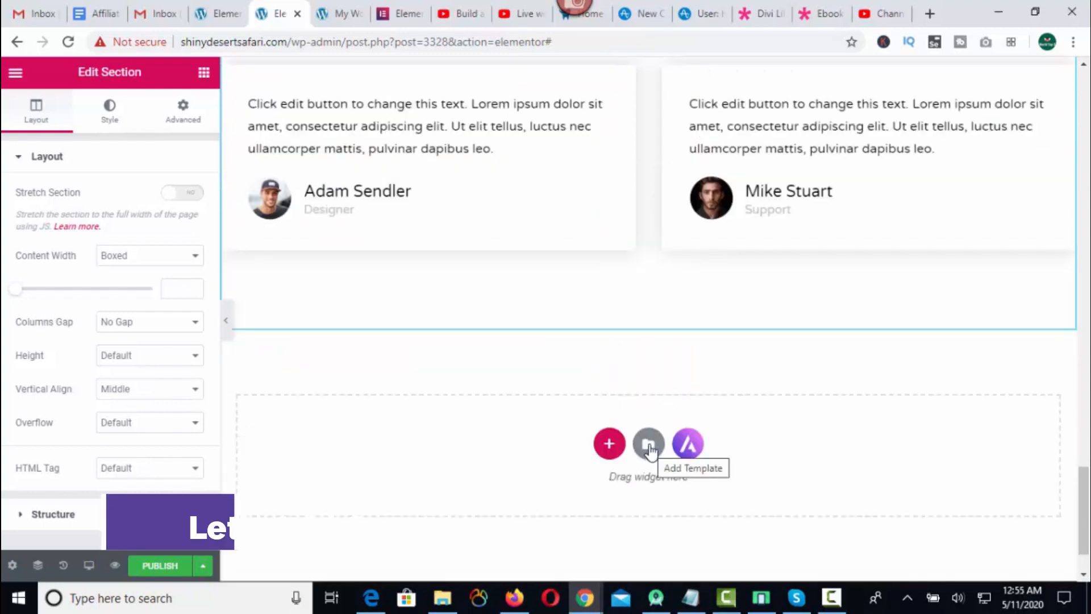
click(652, 452)
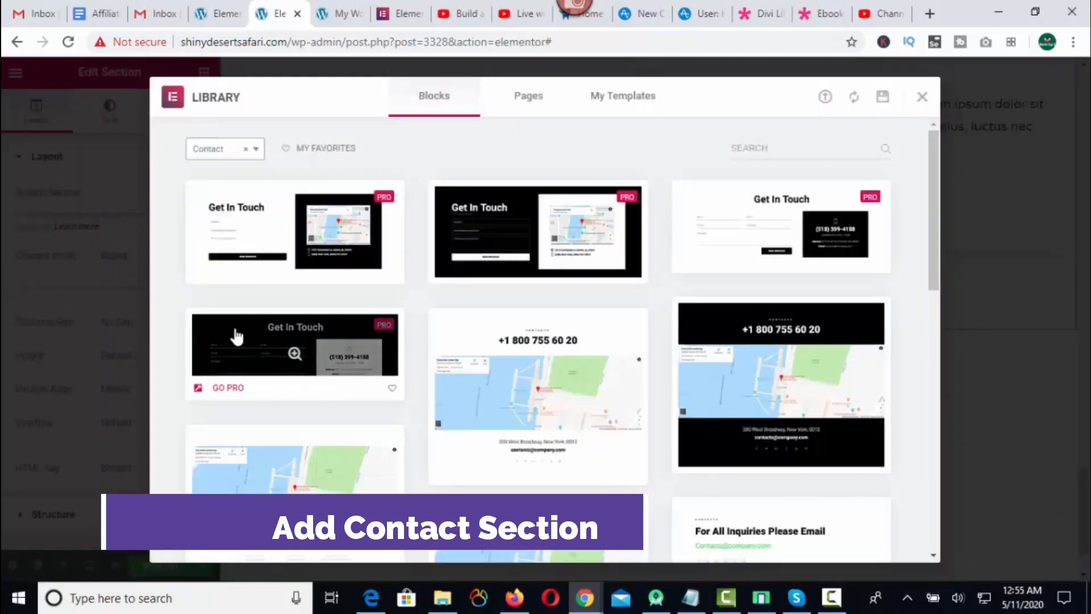
mouse_move(631, 341)
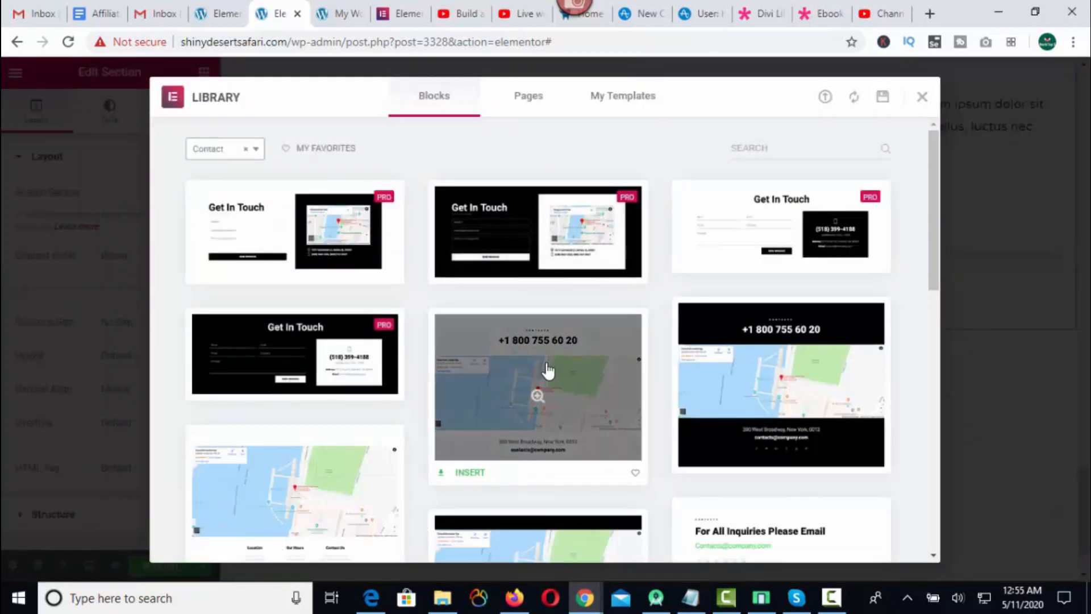
scroll(545, 370, down, 3)
click(537, 236)
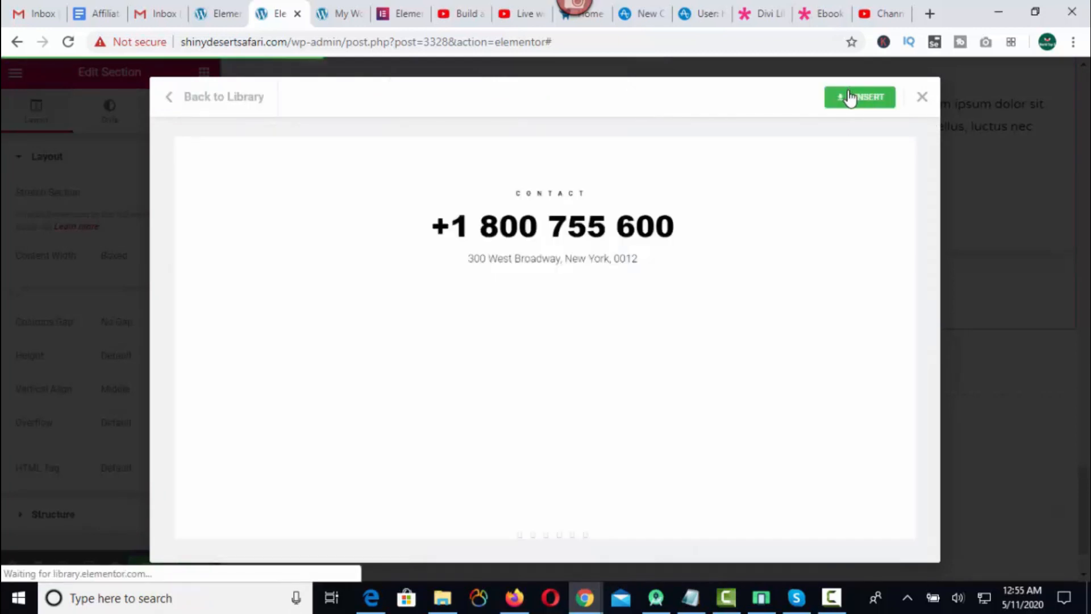
click(859, 102)
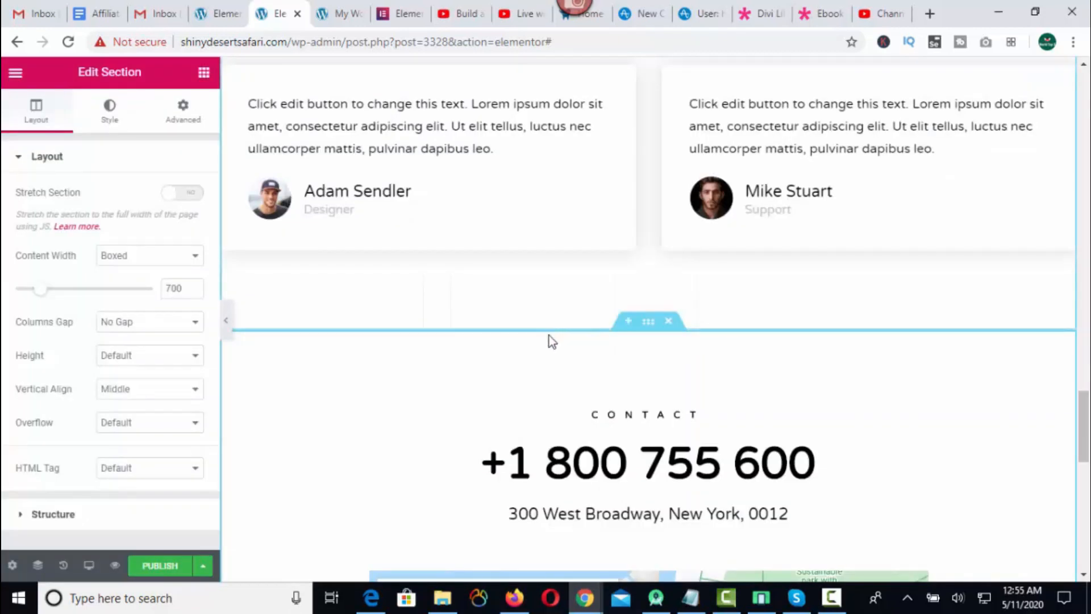
scroll(549, 357, down, 4)
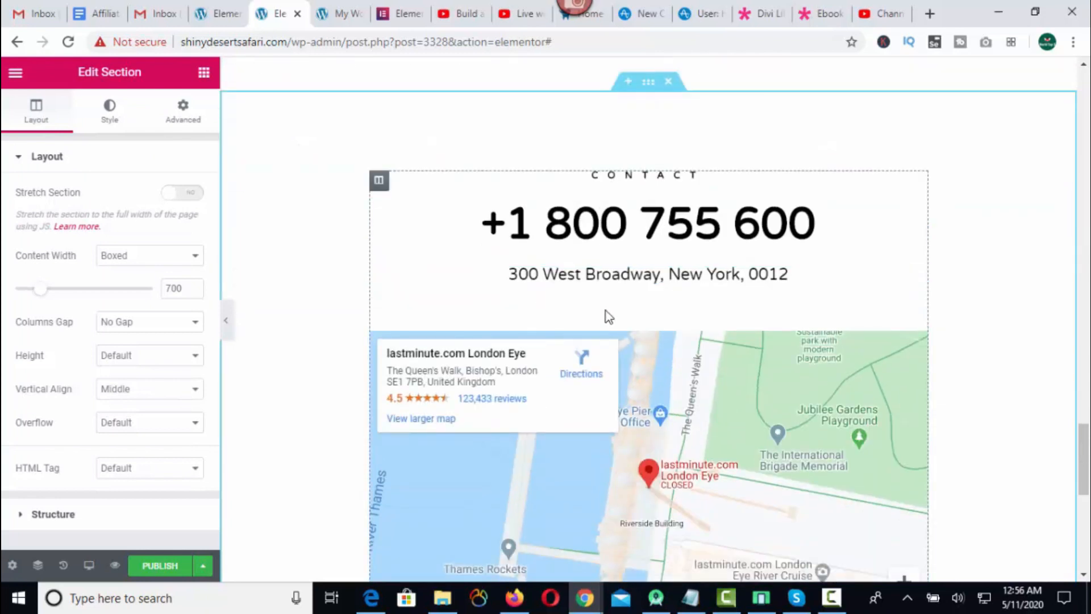
Open the template library below the contact section and filter the blocks by Call To Action.
scroll(604, 314, down, 7)
scroll(656, 317, down, 1)
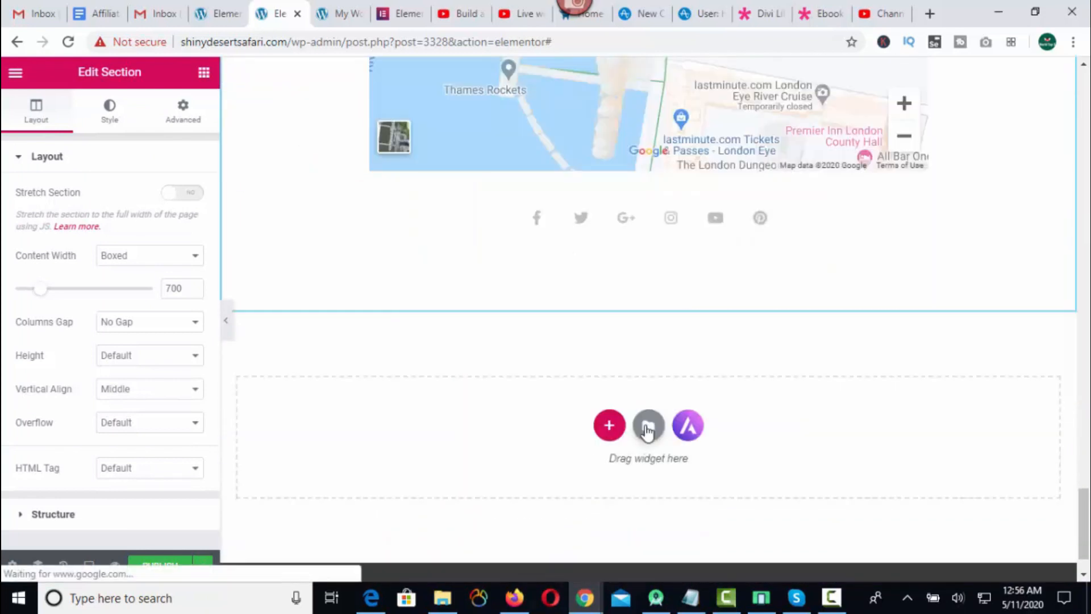
click(648, 427)
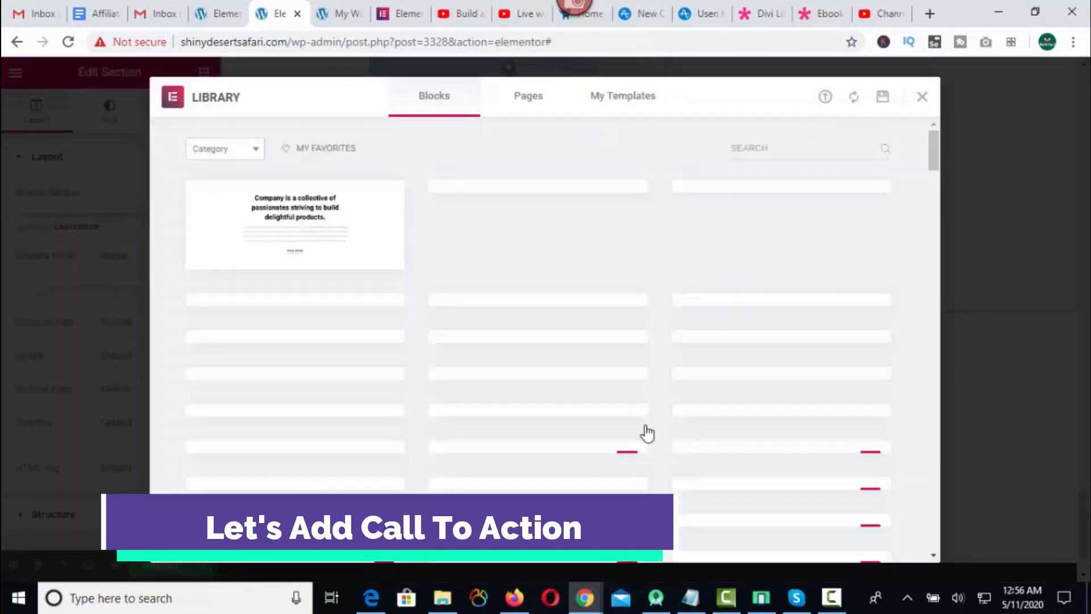
click(257, 153)
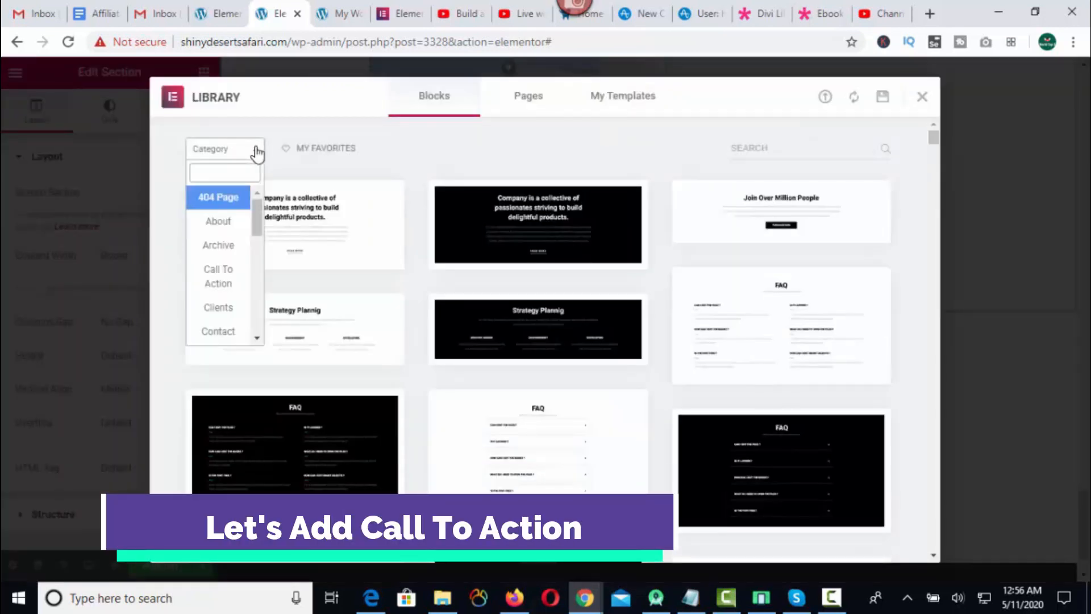
click(219, 275)
Insert the black call-to-action block reading "Here anyone can read, write & share short stories." below the contact section.
scroll(514, 267, down, 1)
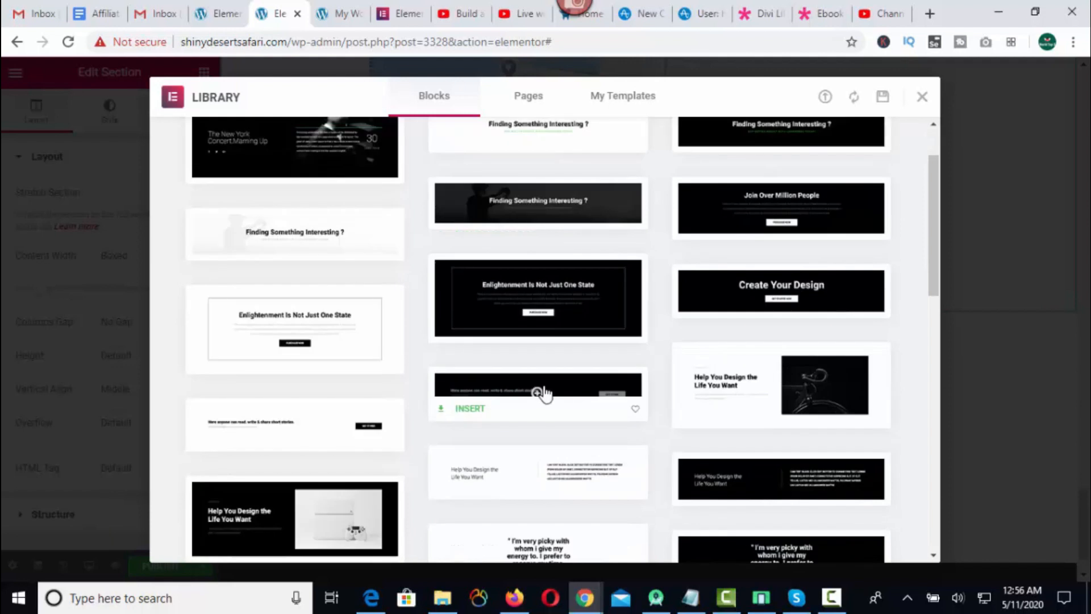
click(540, 393)
click(850, 96)
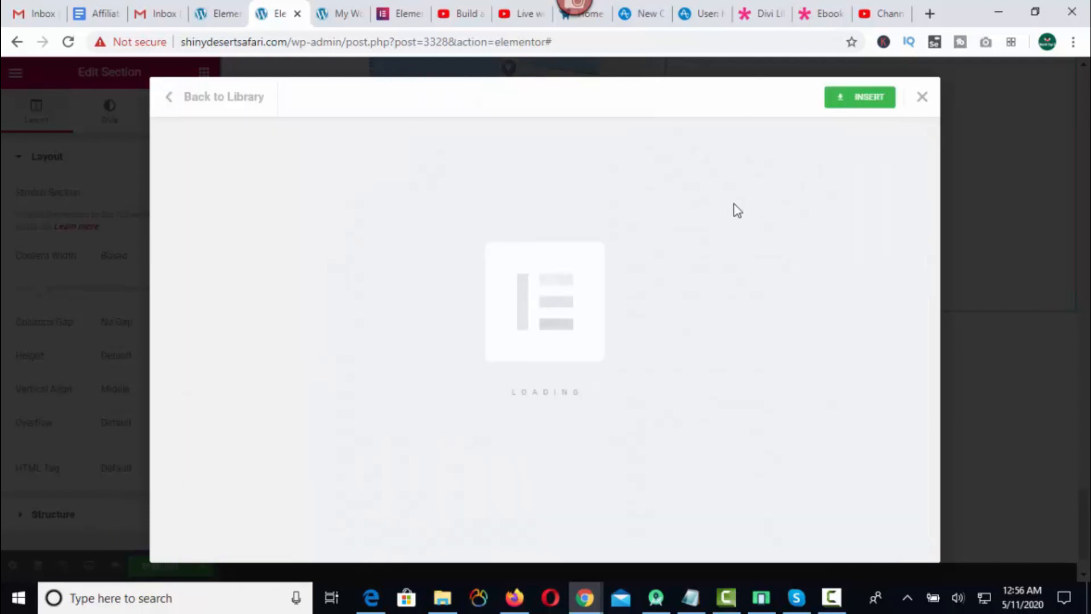
scroll(673, 428, up, 2)
scroll(671, 428, down, 4)
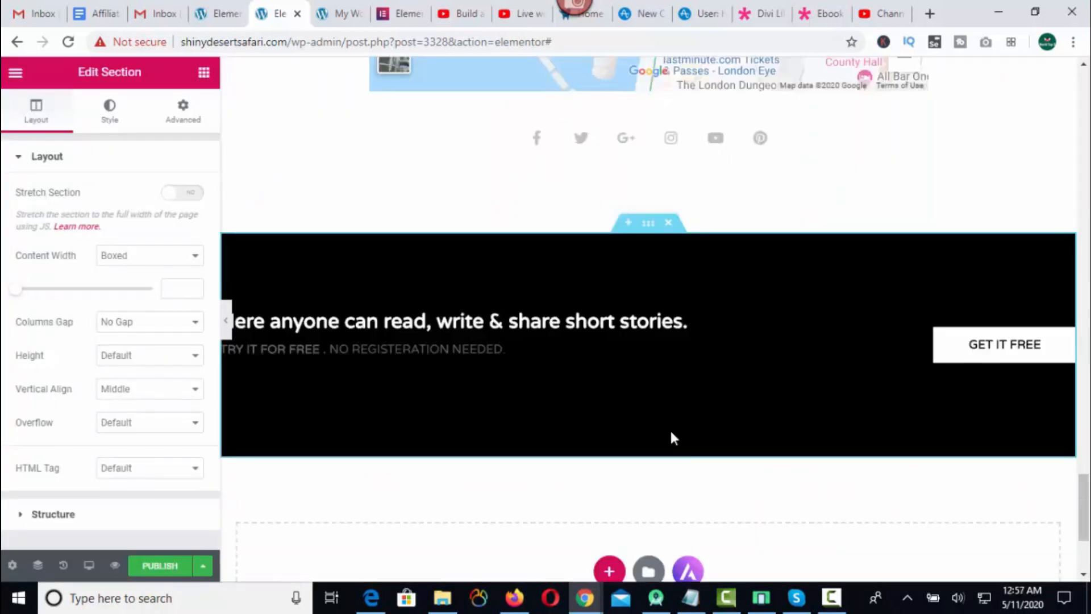
scroll(670, 434, up, 4)
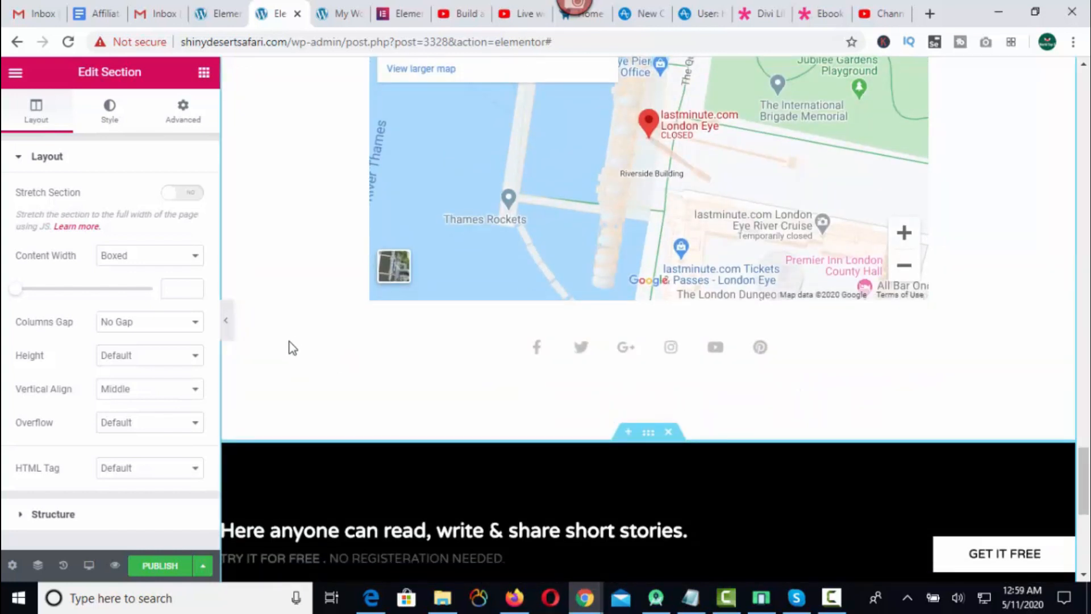
Publish the page, leave the editor and review the live Home page from the hero section downward.
click(162, 567)
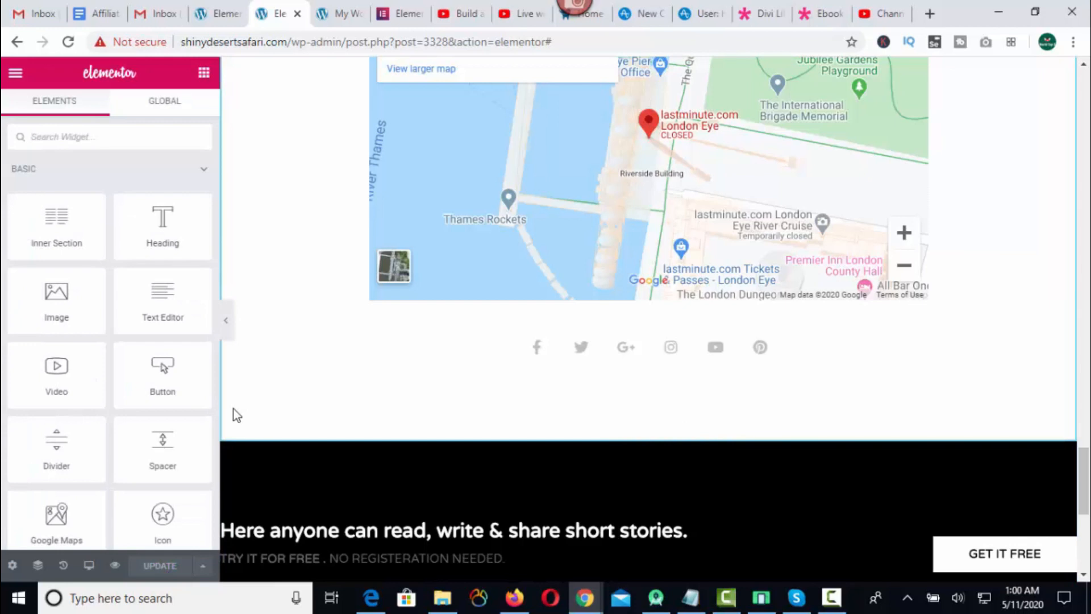
click(15, 80)
click(74, 492)
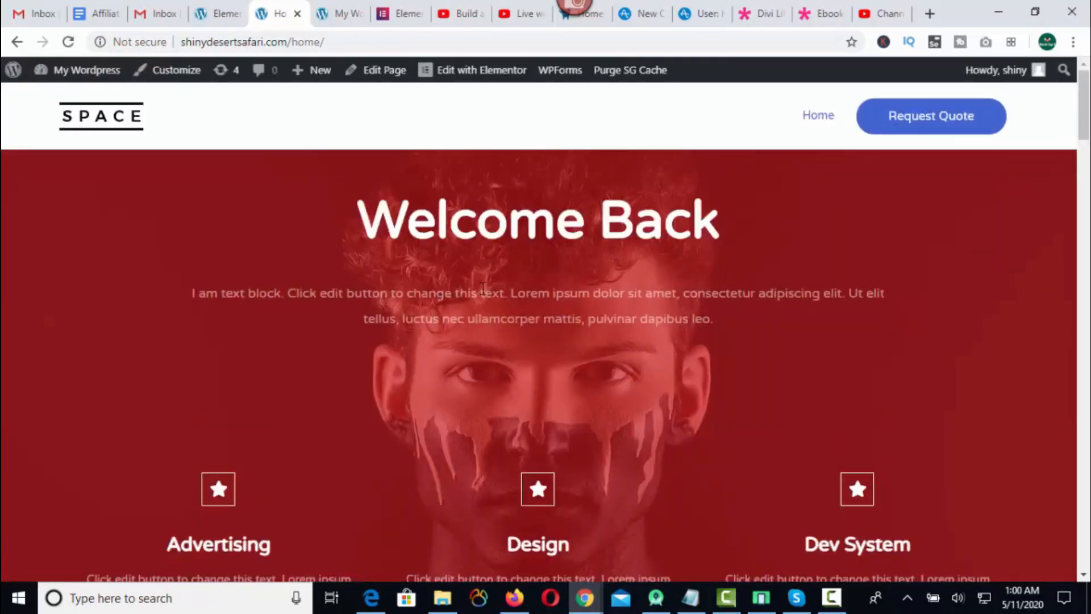
scroll(483, 289, down, 10)
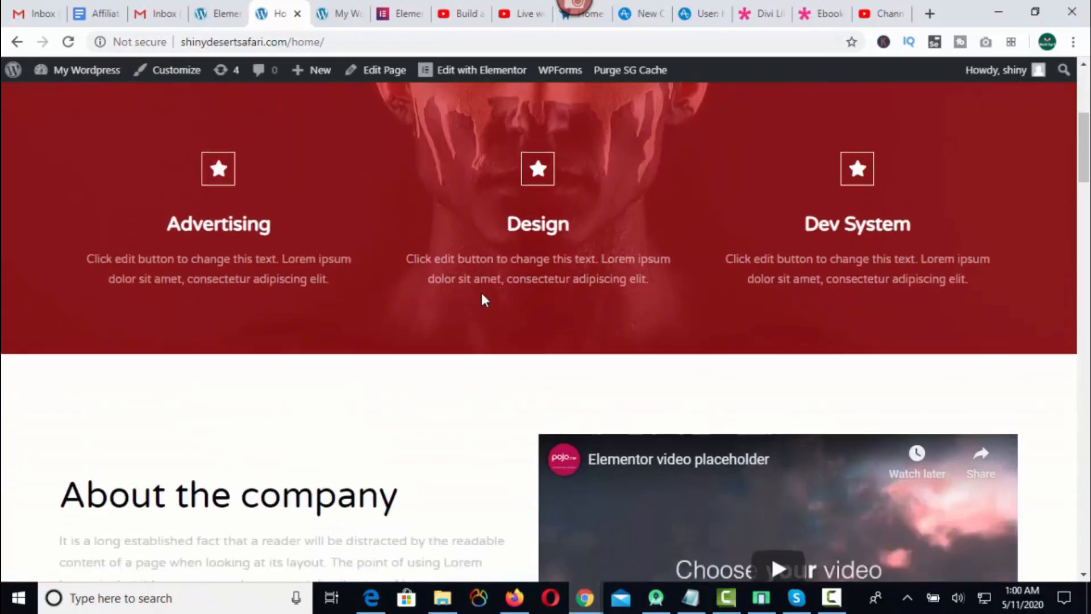
scroll(482, 300, down, 5)
scroll(482, 300, up, 5)
scroll(482, 300, down, 8)
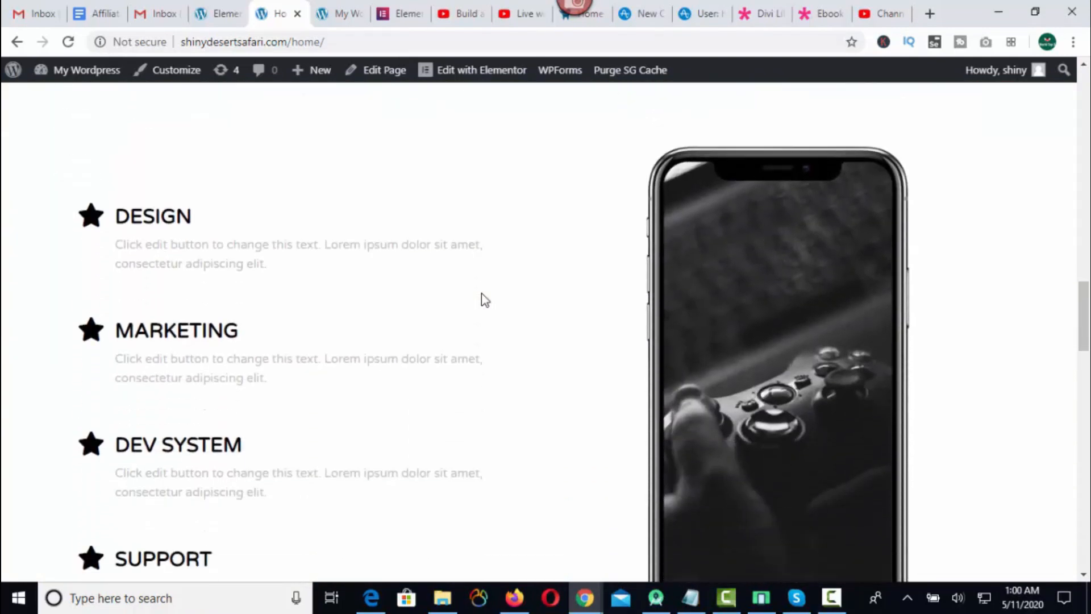
scroll(482, 300, down, 10)
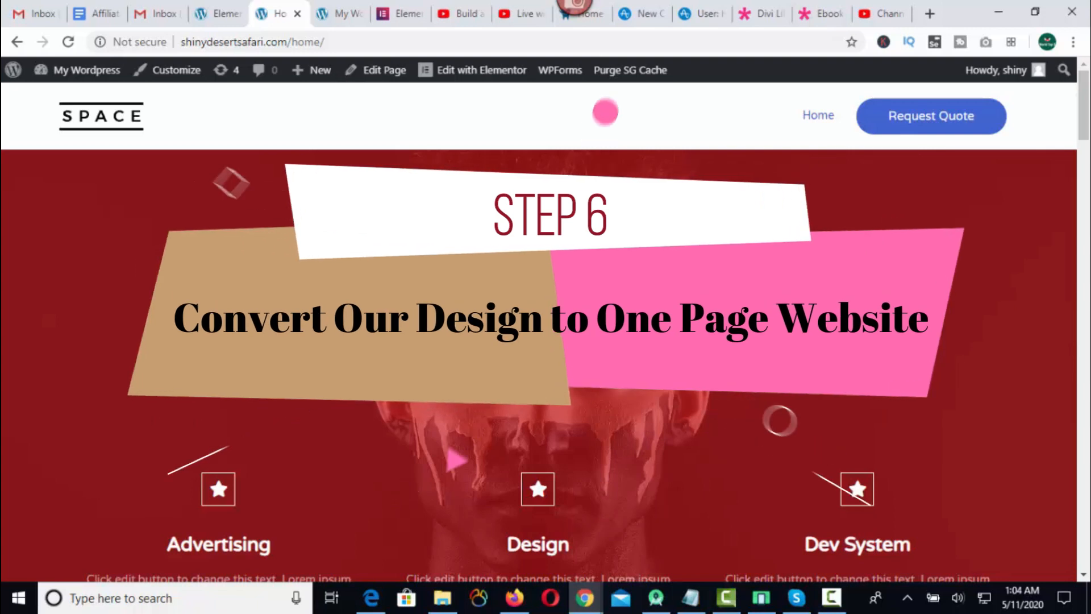
Reopen the Home page in Elementor and set the Welcome Back section's CSS ID to hero.
click(480, 79)
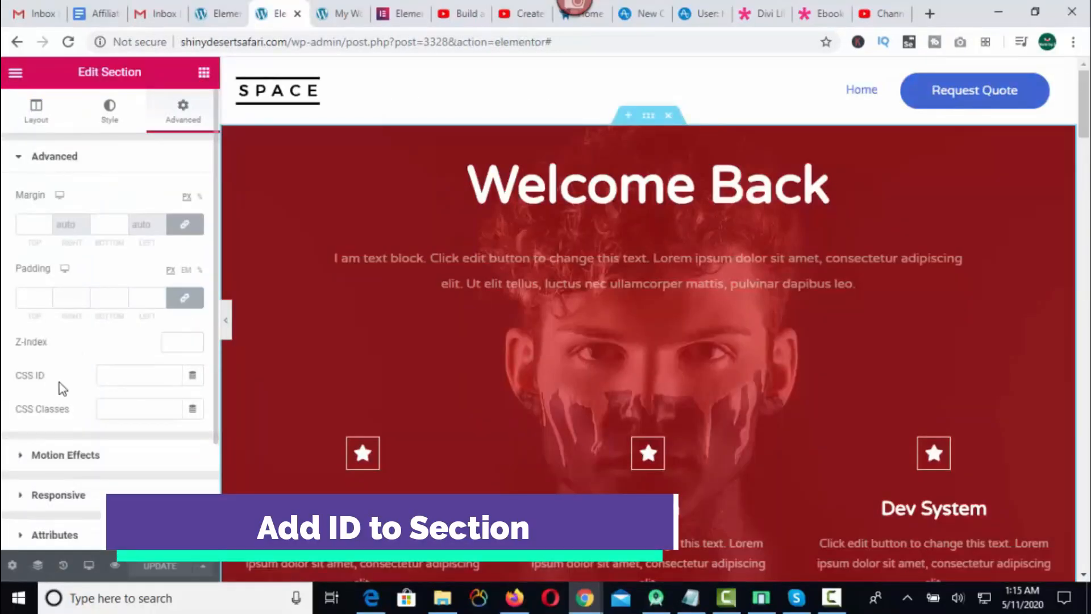
click(113, 377)
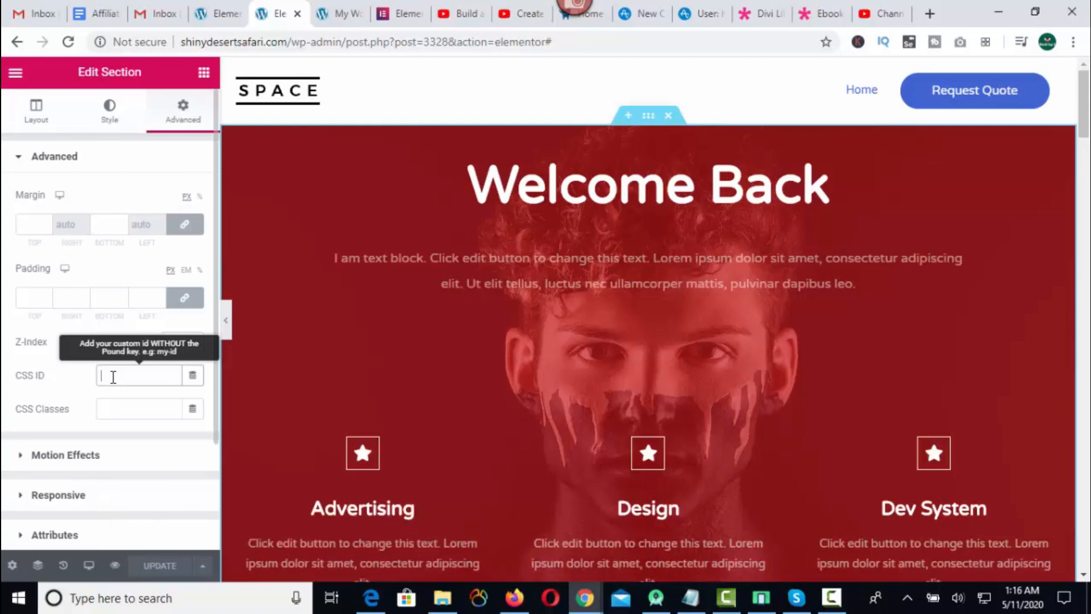
text(hero)
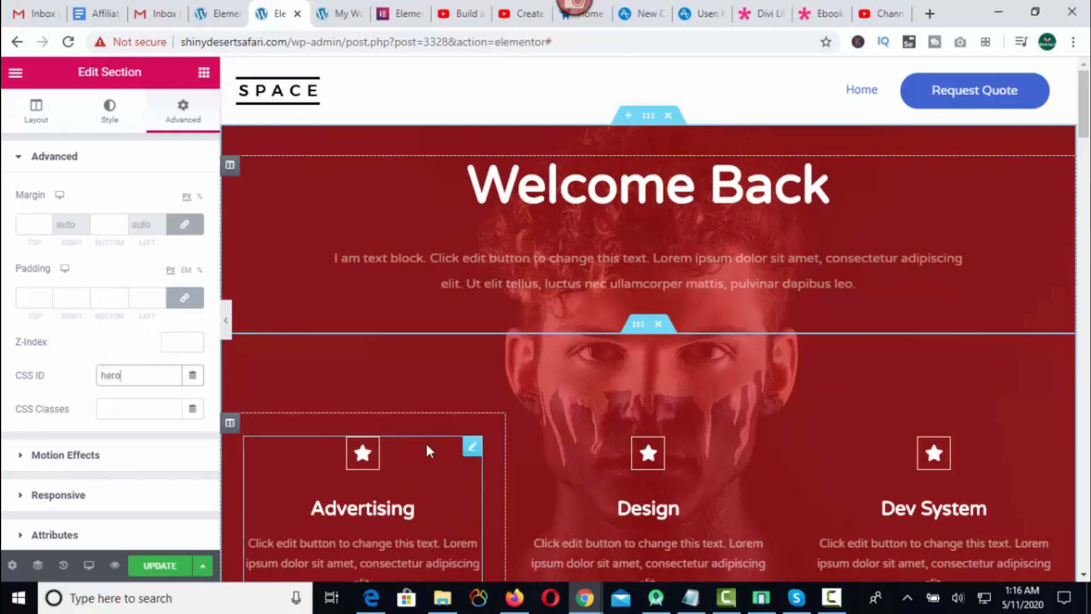
Set the CSS ID of the About the company section to about.
scroll(568, 436, down, 8)
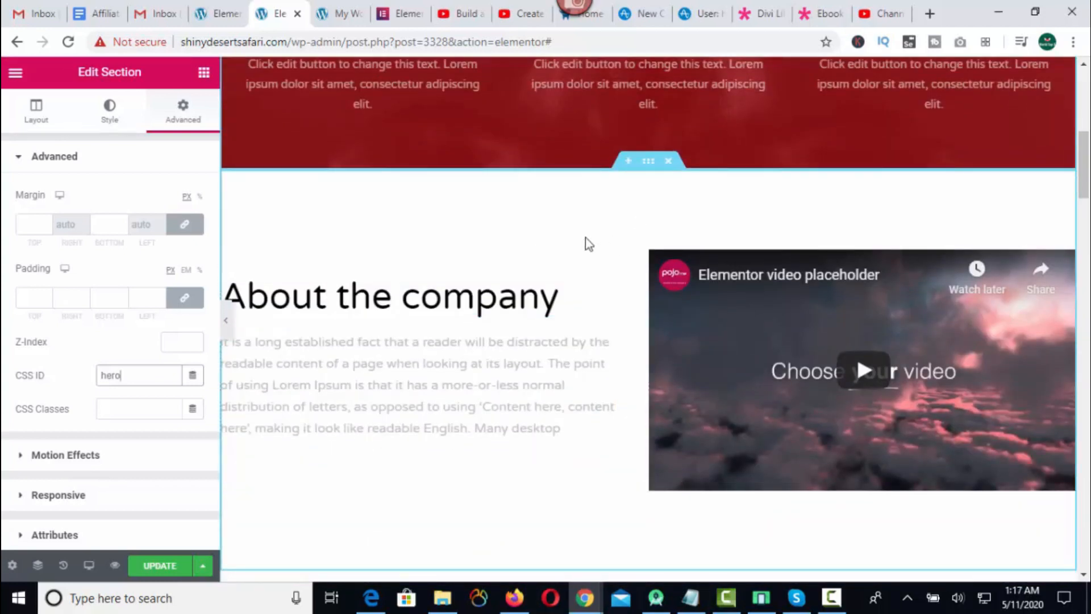
click(650, 162)
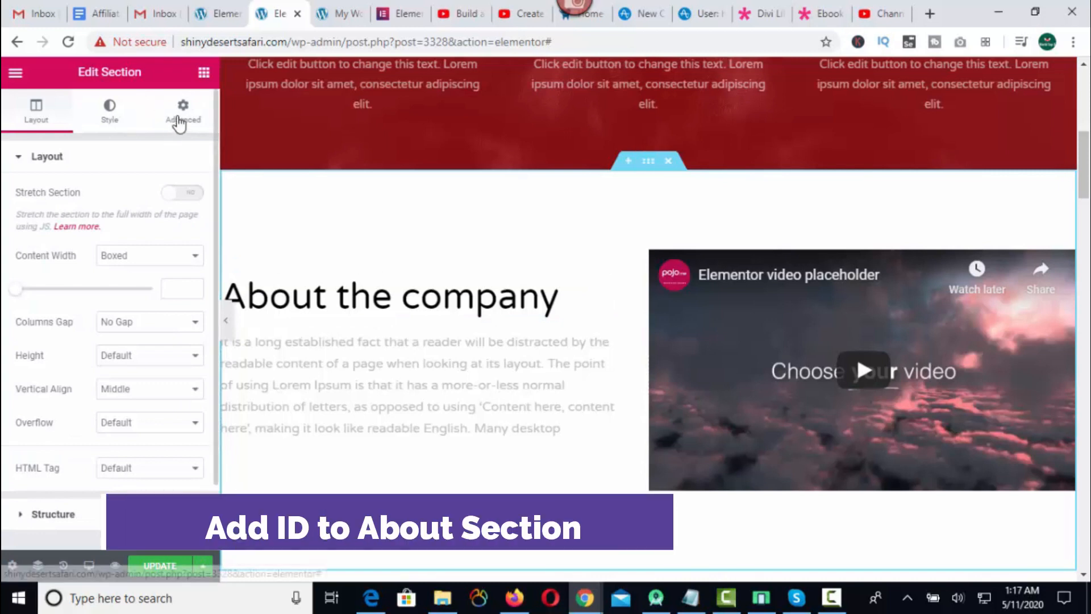
click(183, 109)
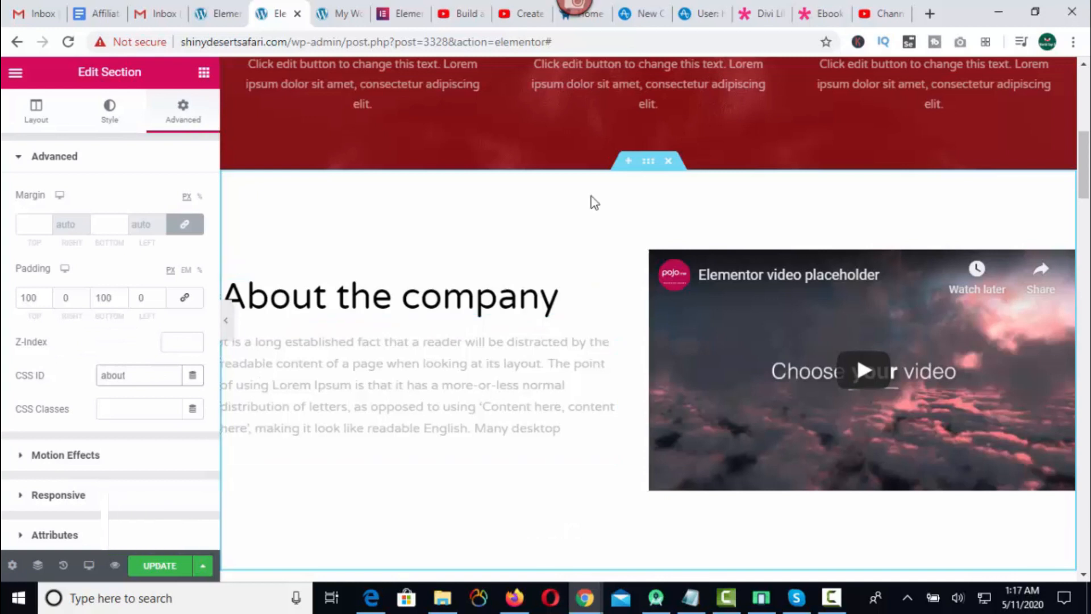
Add CSS IDs to the Our Services and contact sections, using contact for the contact section, and update the page.
scroll(568, 273, down, 5)
click(648, 243)
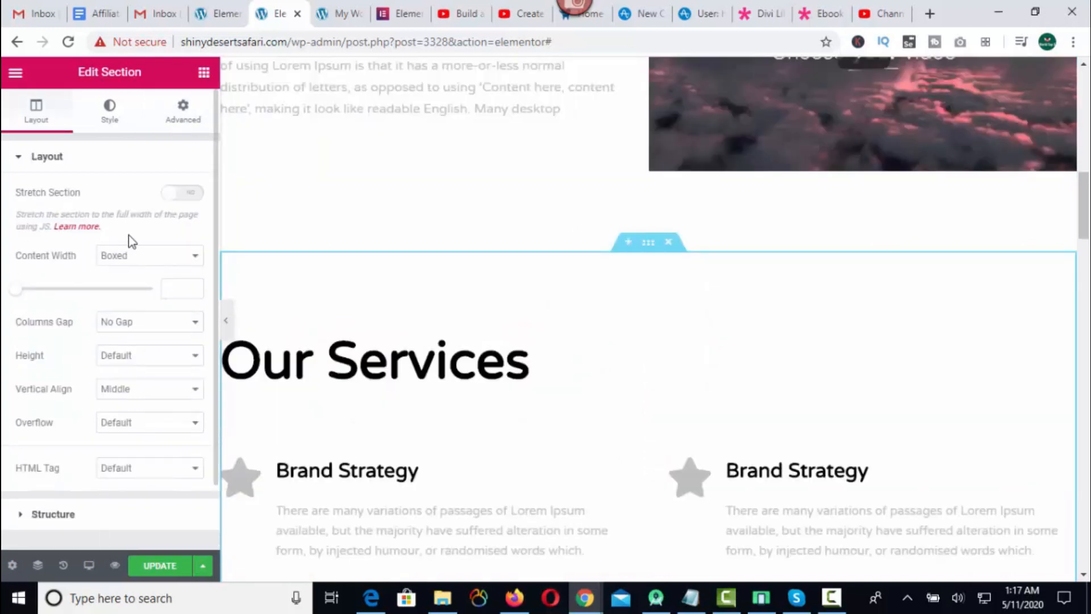
click(182, 116)
click(114, 376)
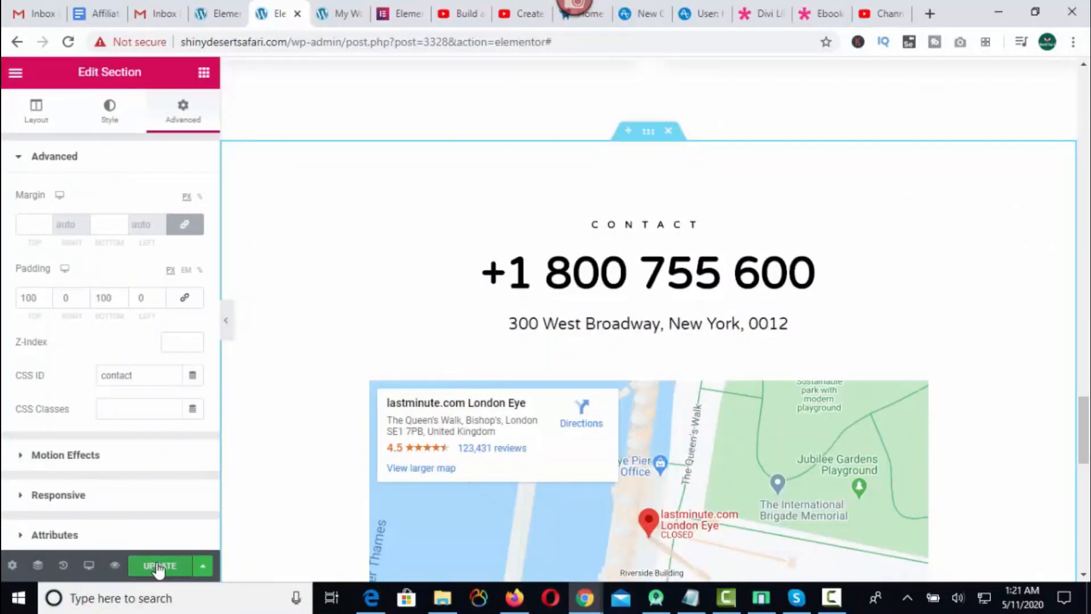
click(159, 566)
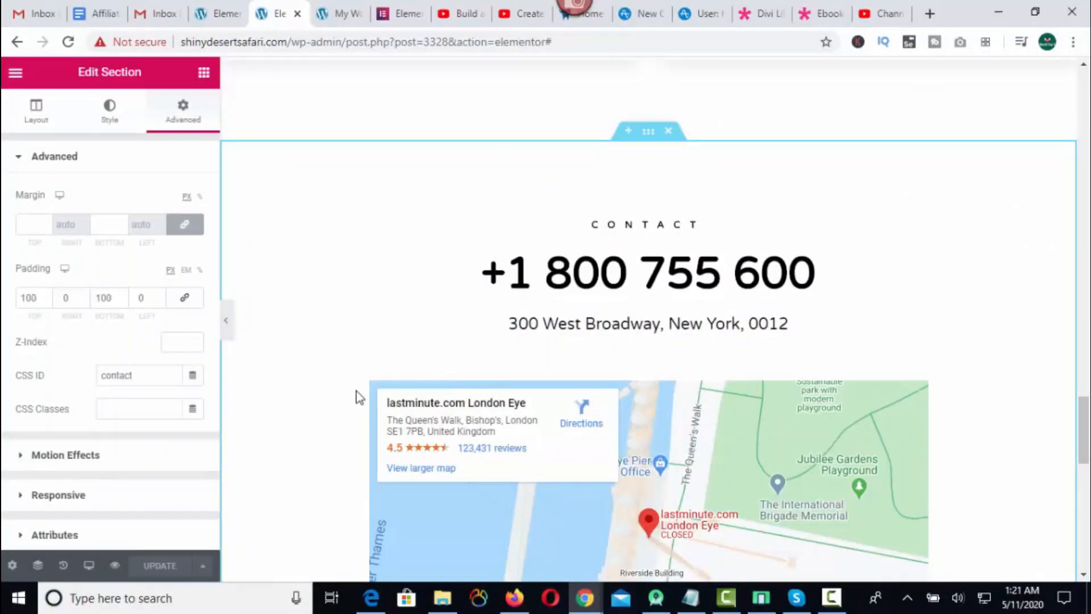
scroll(347, 373, up, 2)
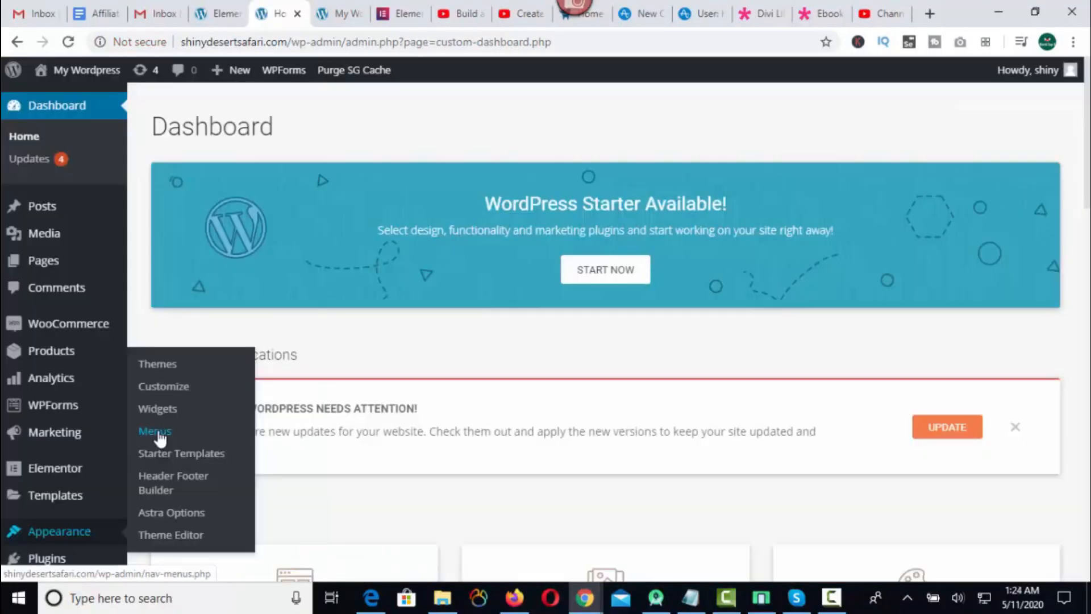
Create a new navigation menu named Top Menu.
click(155, 432)
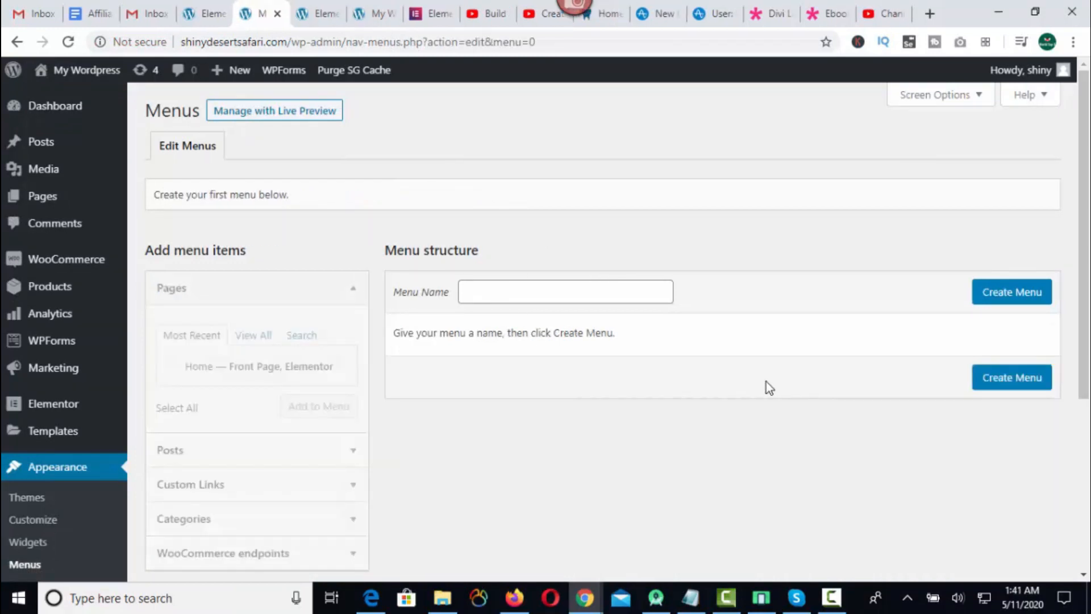
click(484, 293)
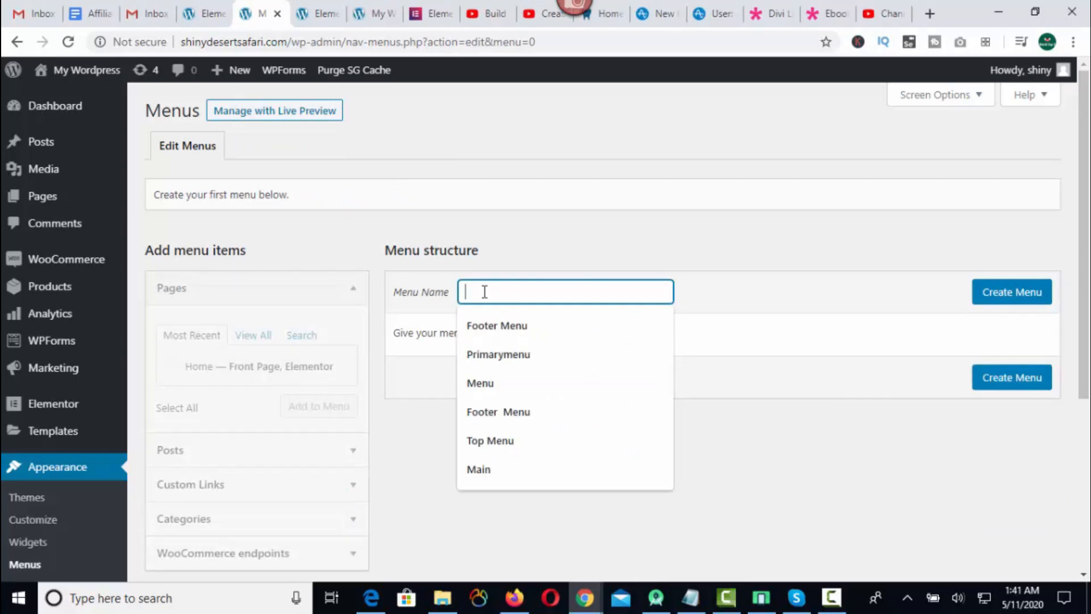
text(T)
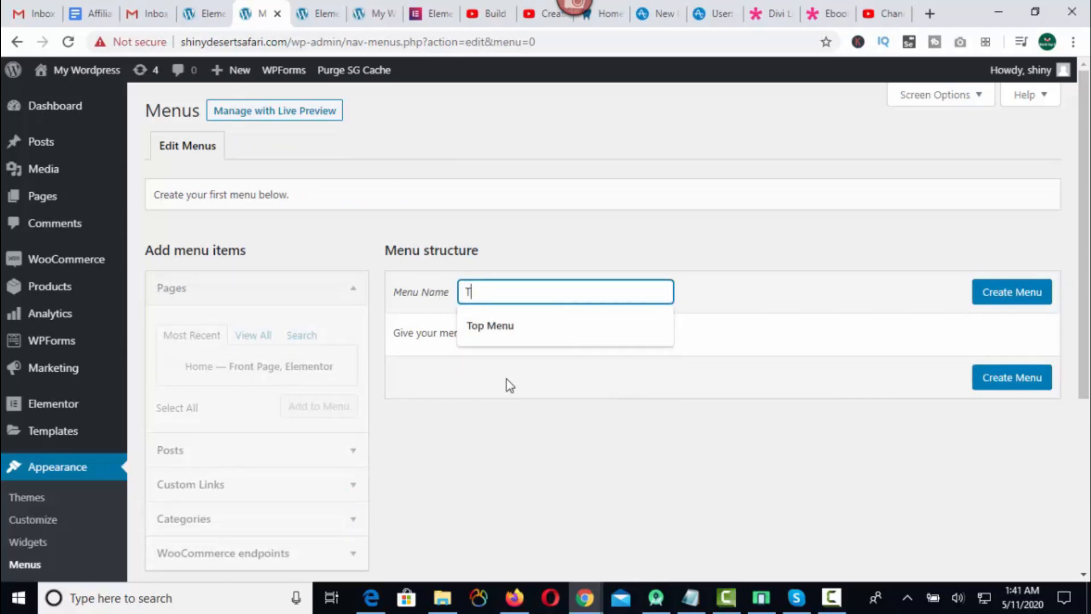
click(496, 329)
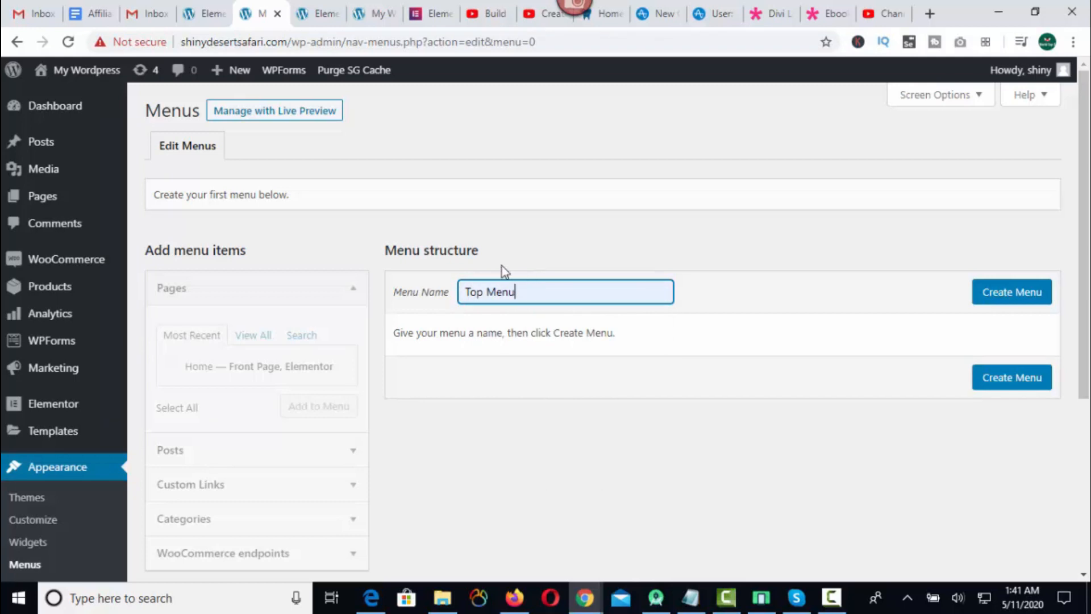
click(1010, 300)
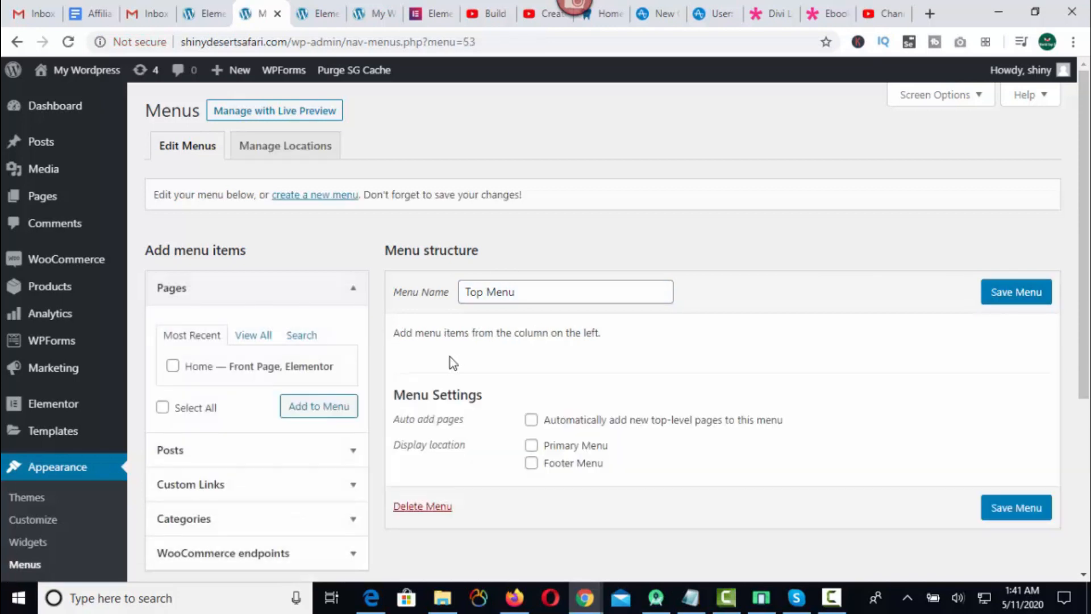
scroll(449, 358, down, 1)
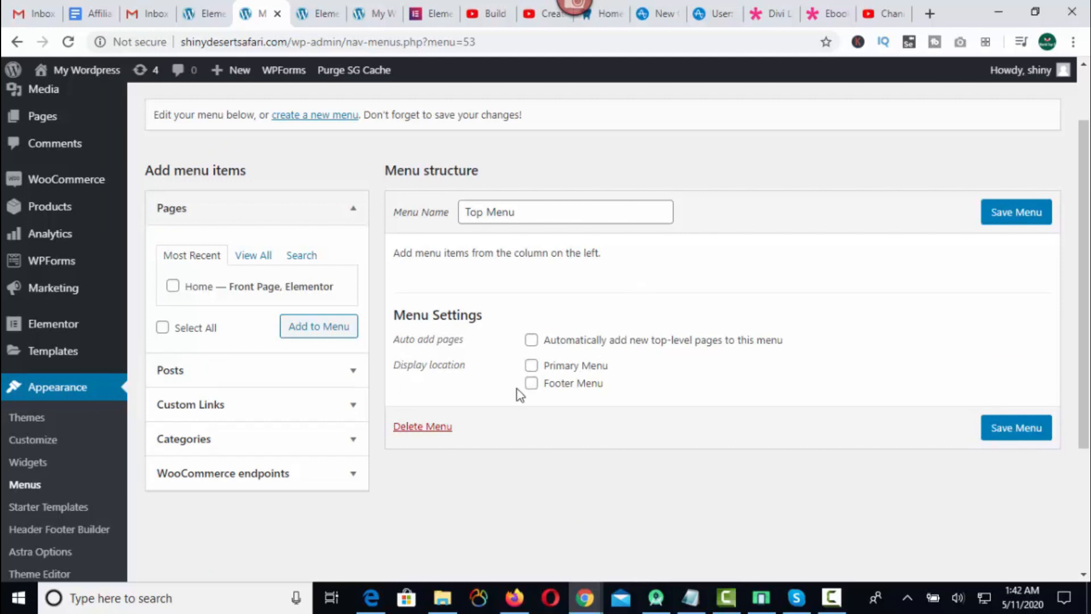
click(353, 408)
click(225, 329)
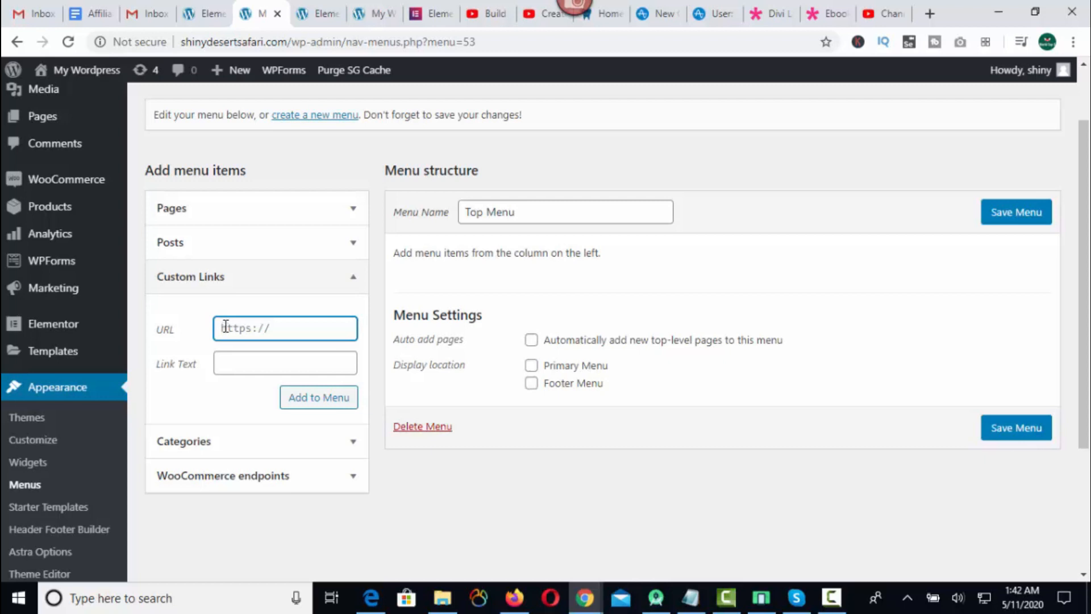
text(shinydesertsafari.com)
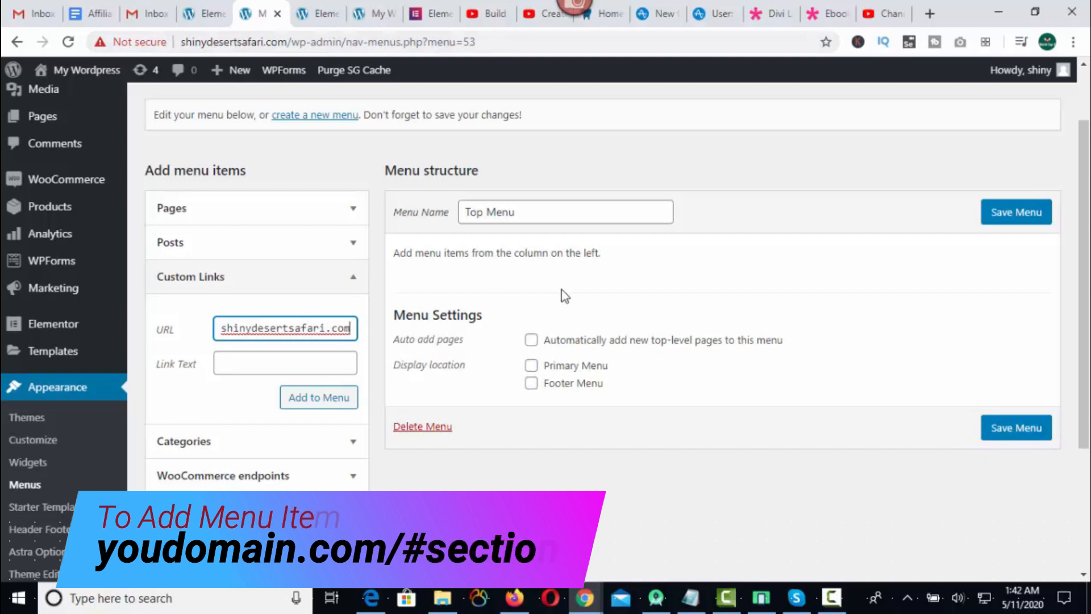
text(/)
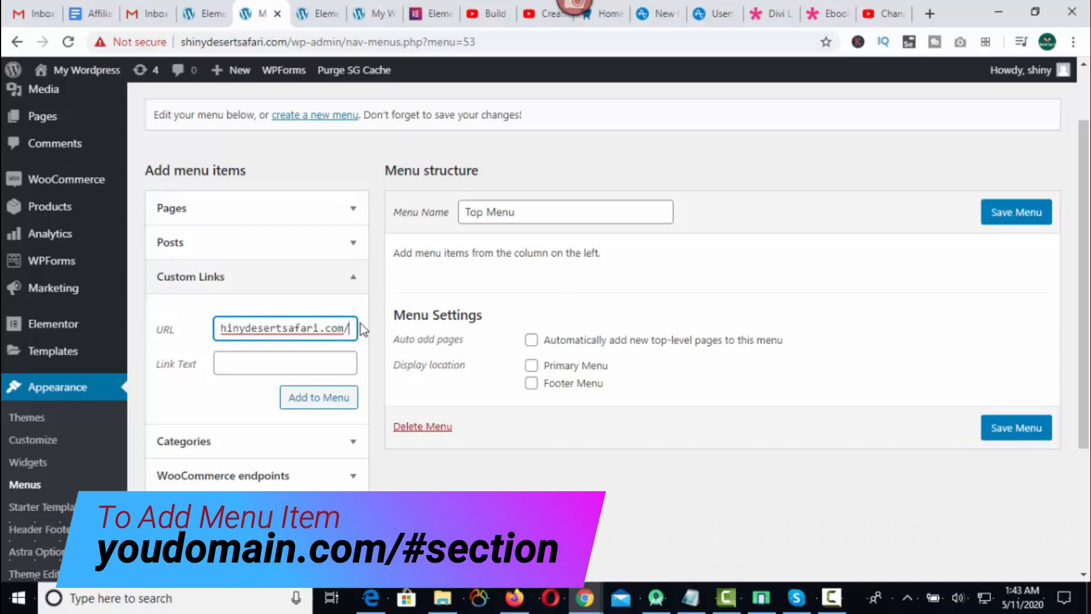
text(#)
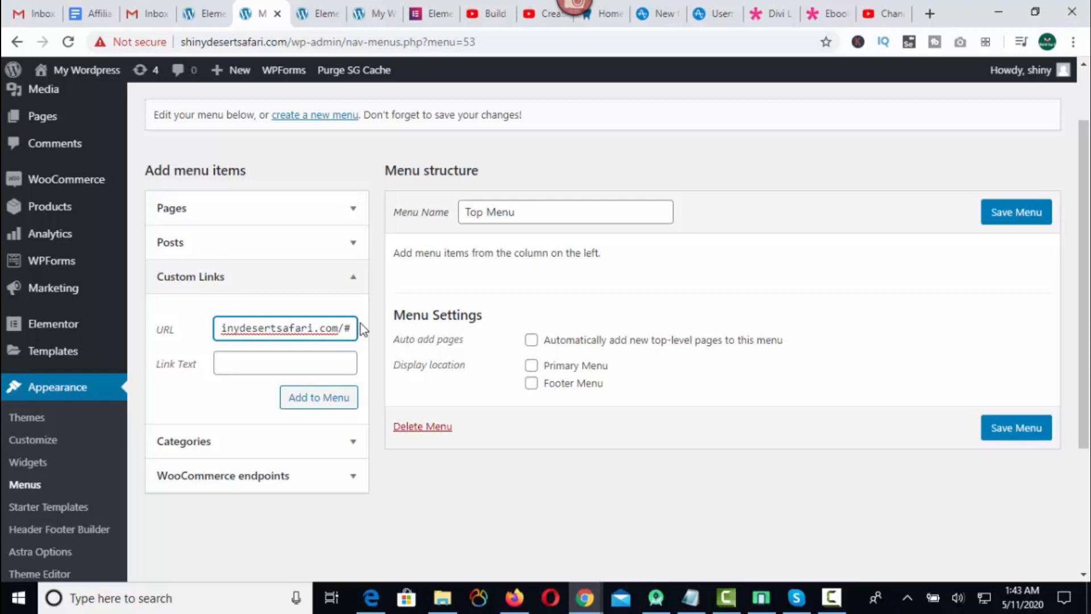
text(hero)
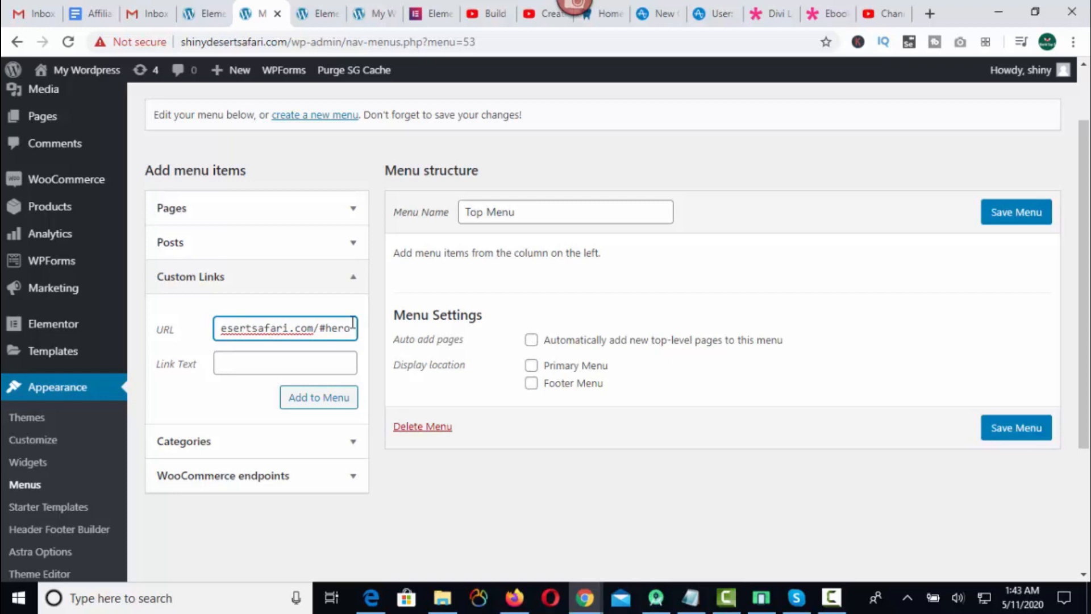
click(245, 361)
text(Home)
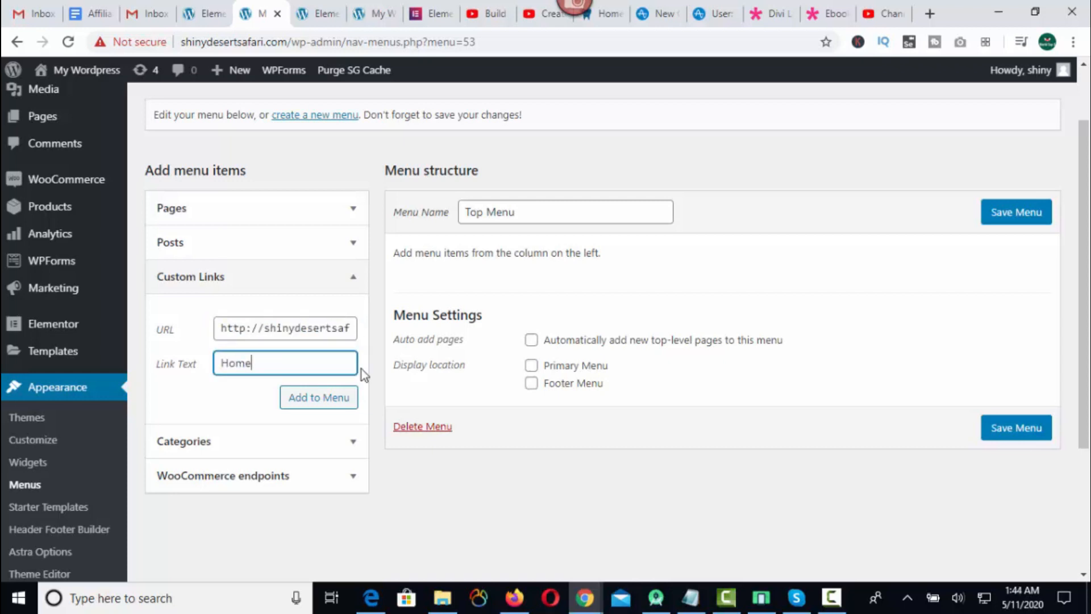
click(322, 400)
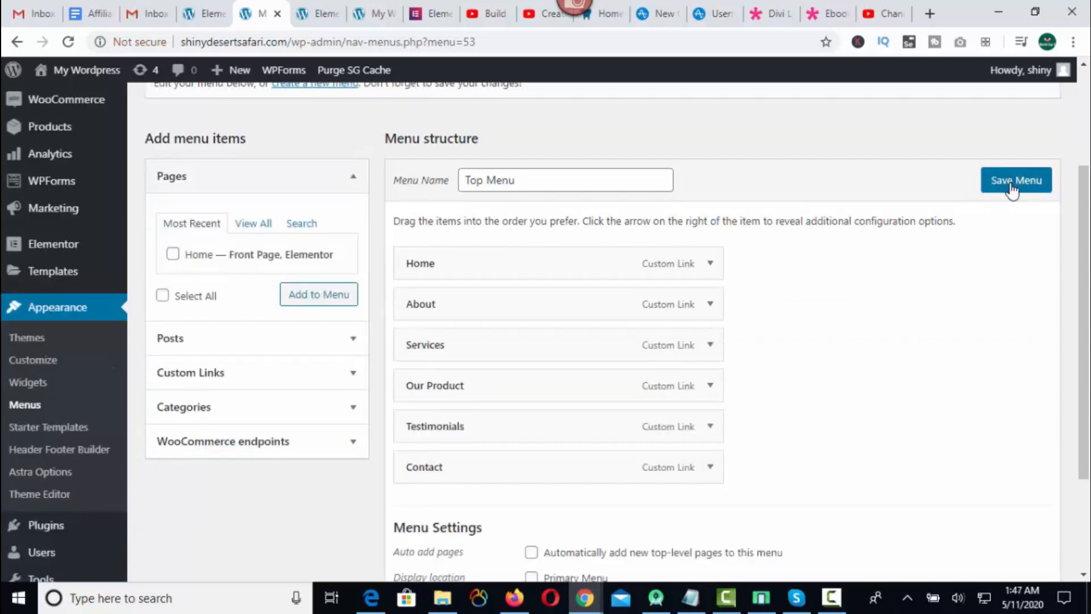
Save the menu, assign Top Menu to the Primary Menu theme location and save the location changes.
click(1012, 188)
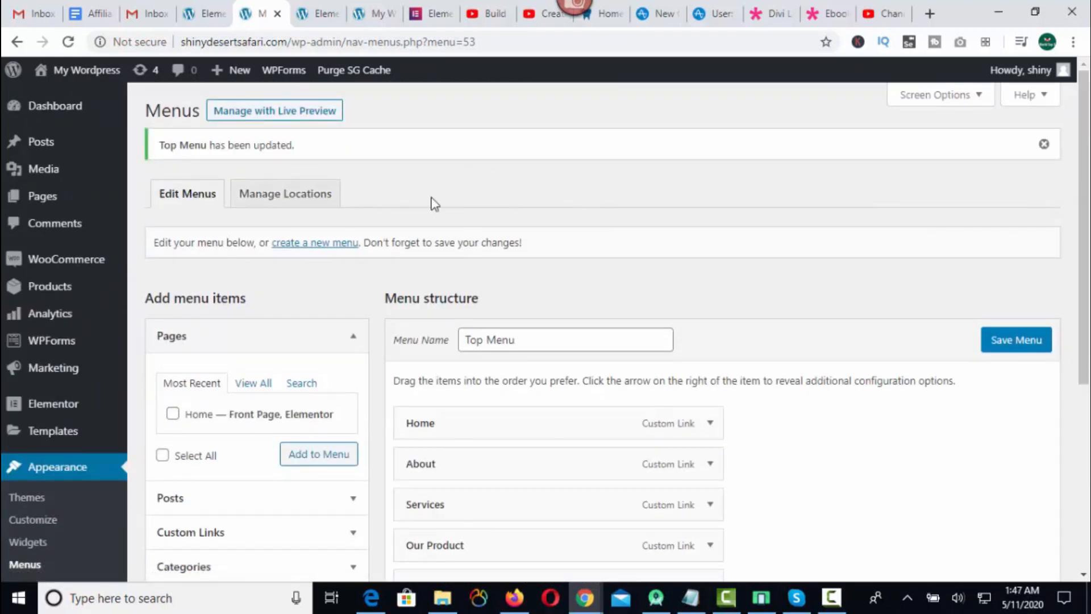
click(275, 200)
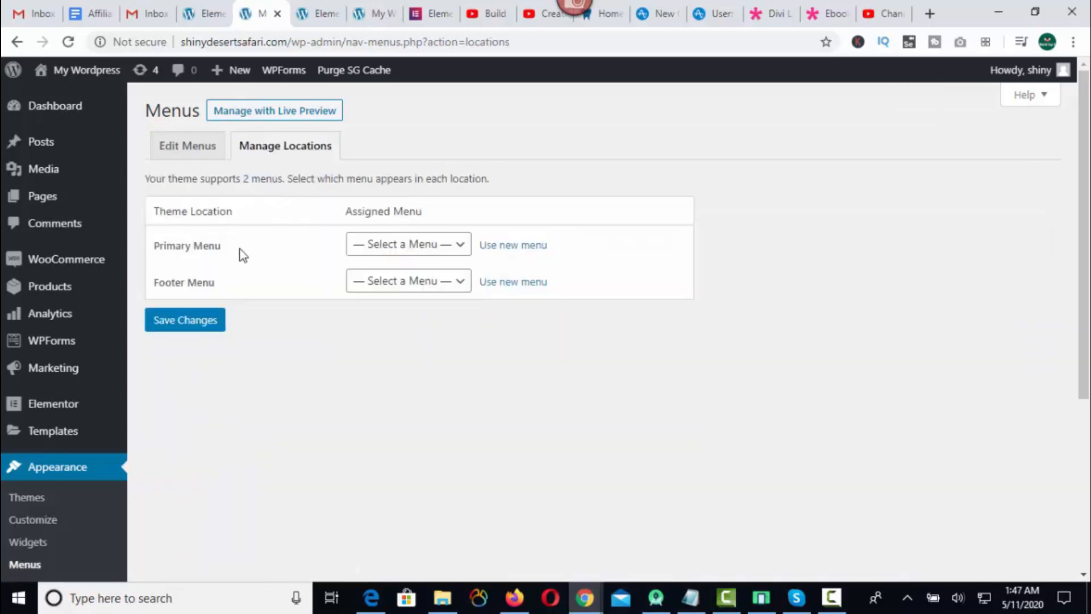
click(428, 251)
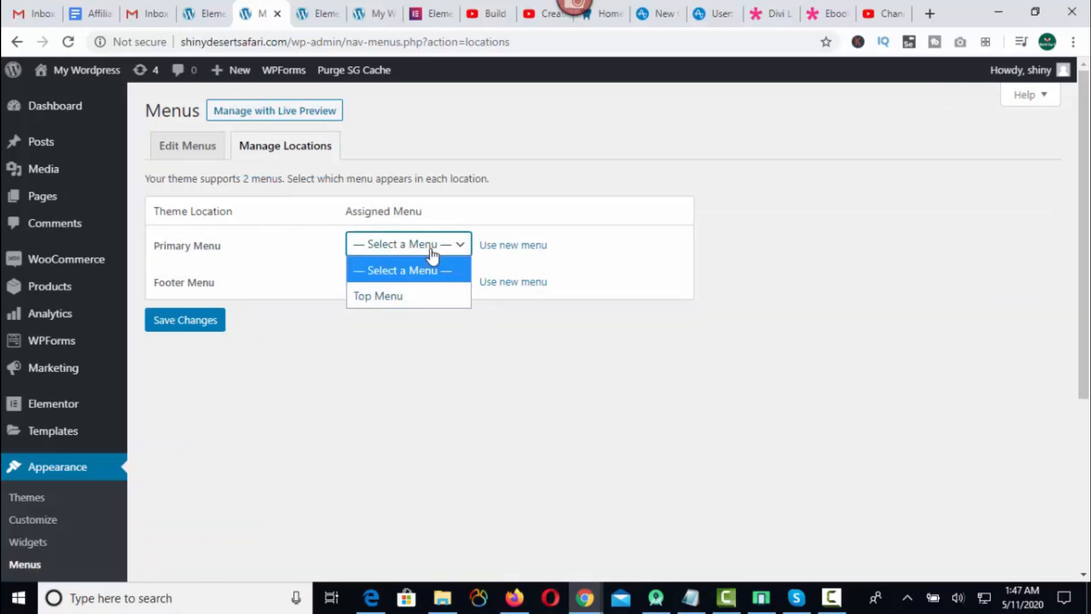
click(411, 292)
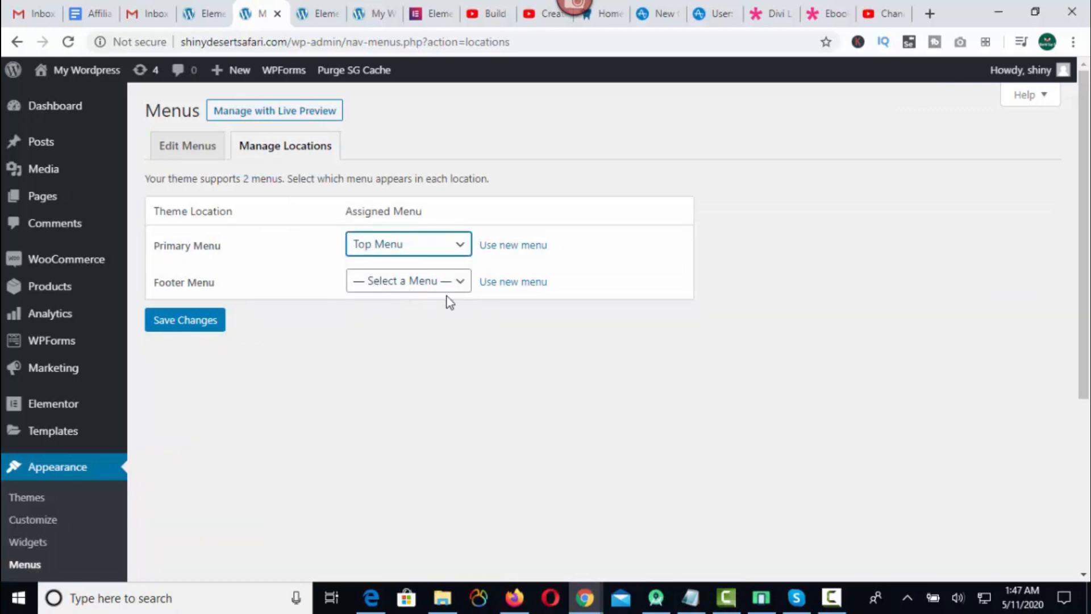
click(176, 324)
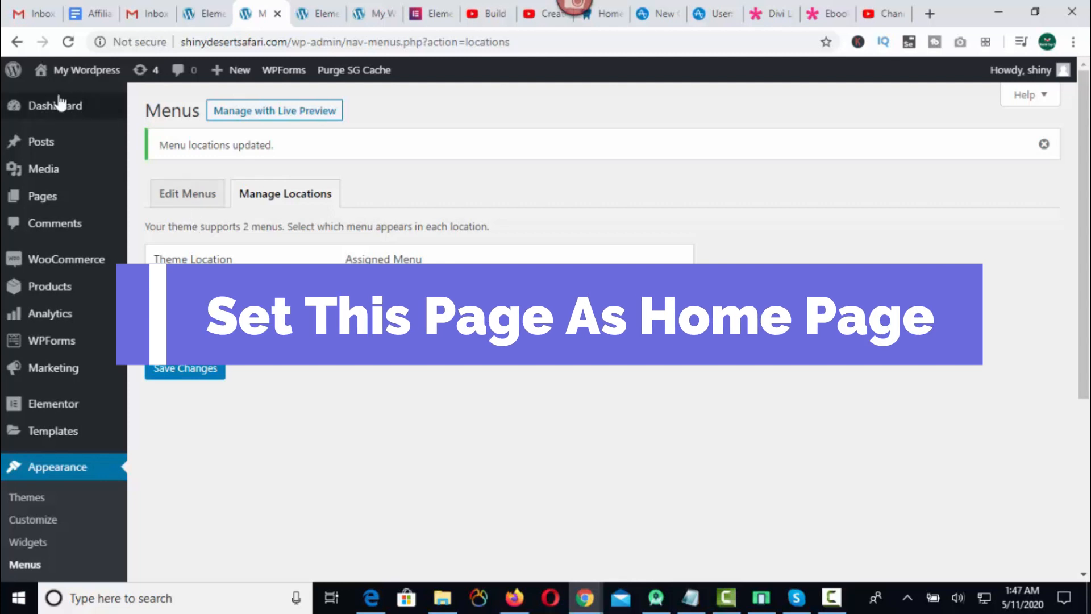
In the theme customizer's homepage settings, display a static page with Home as the homepage, publish it and leave the customizer.
mouse_move(44, 108)
click(43, 112)
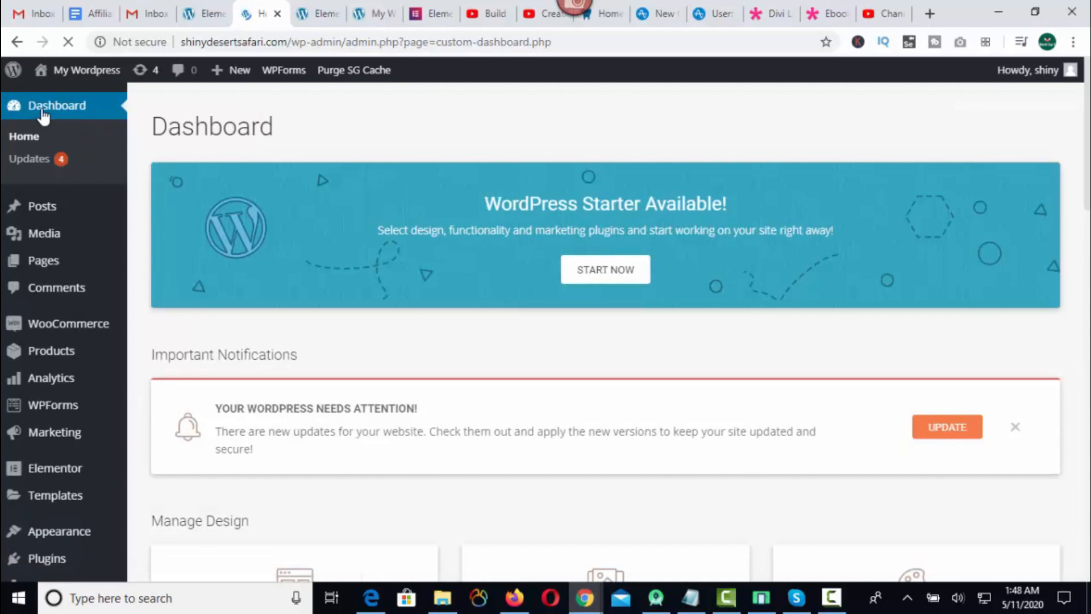
mouse_move(53, 543)
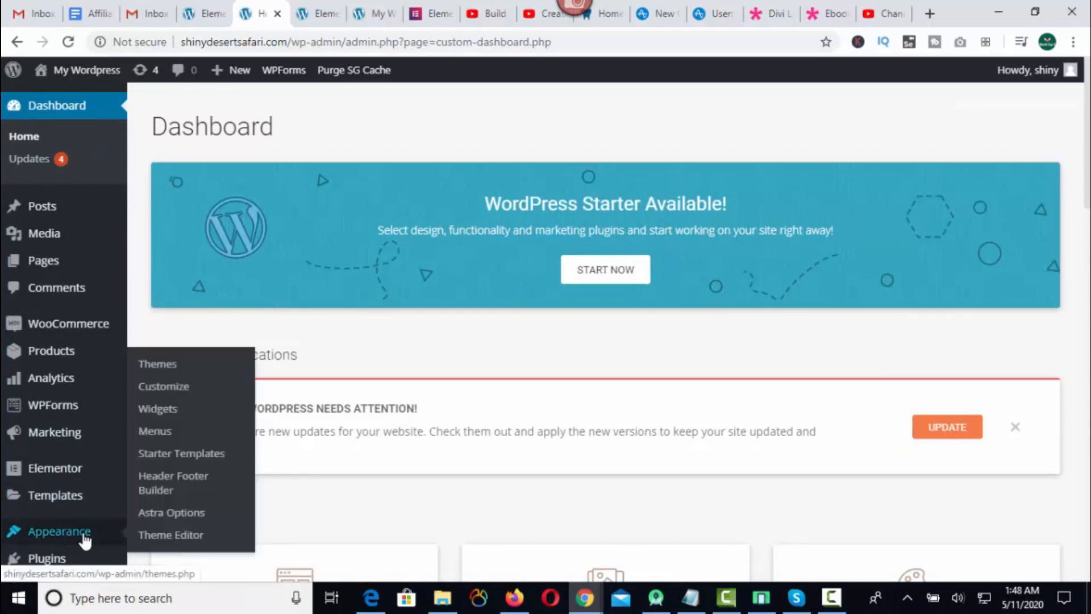
click(178, 388)
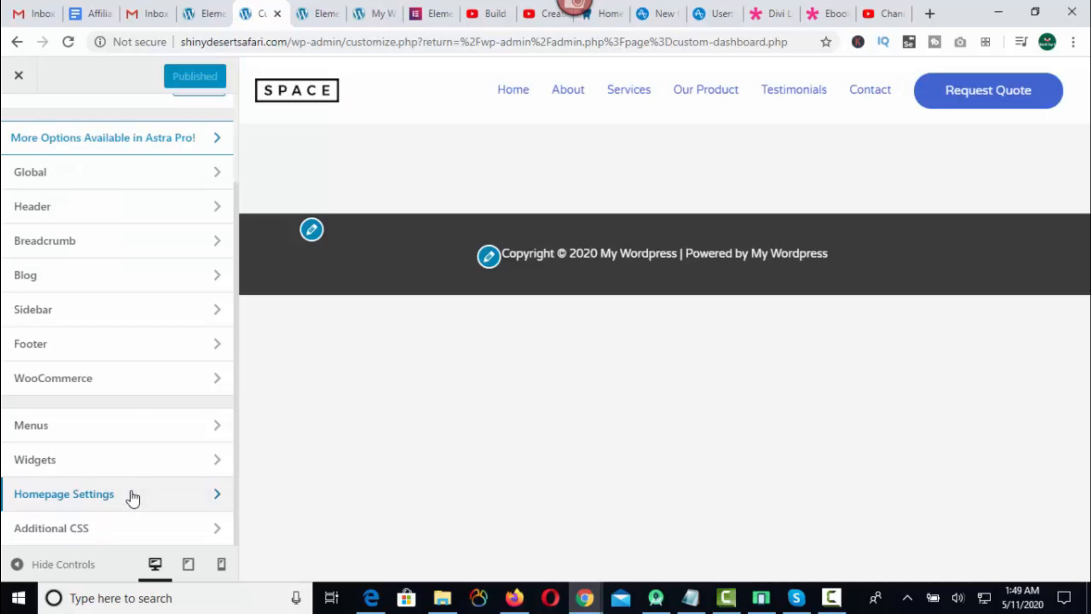
click(132, 497)
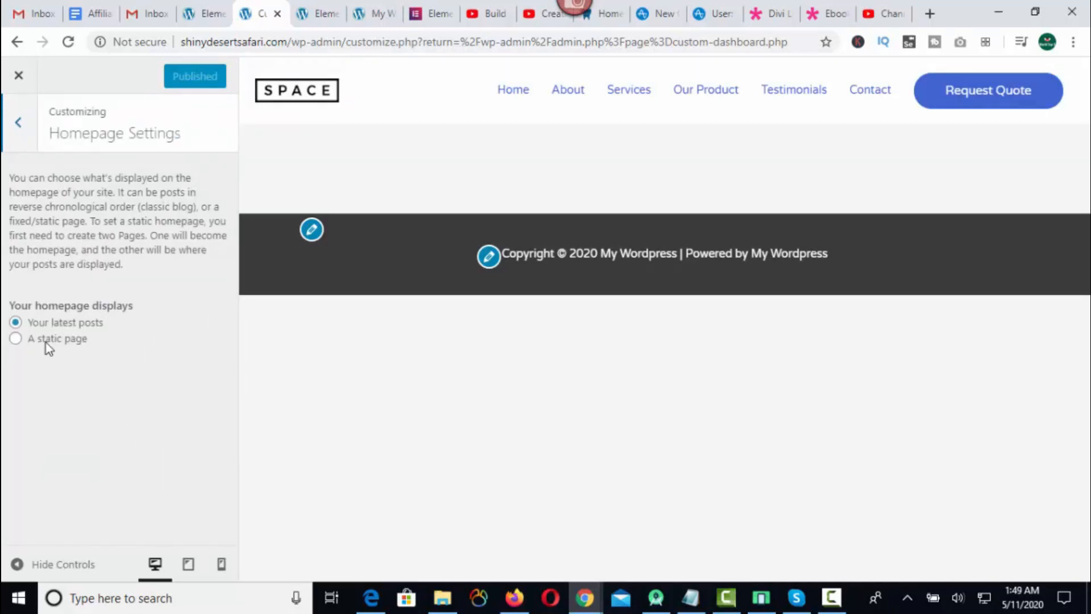
click(16, 339)
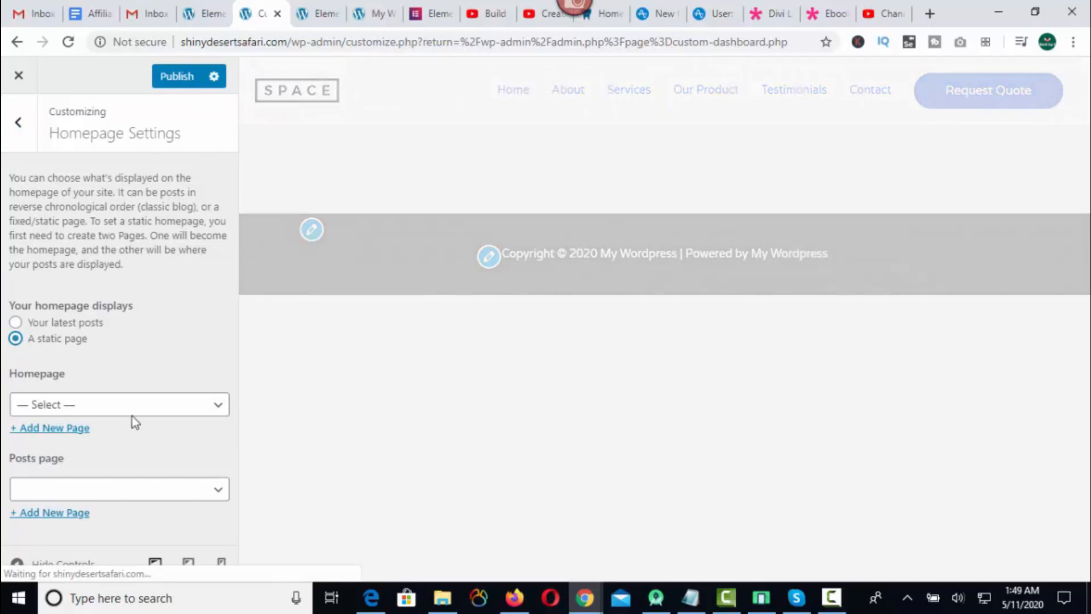
click(109, 407)
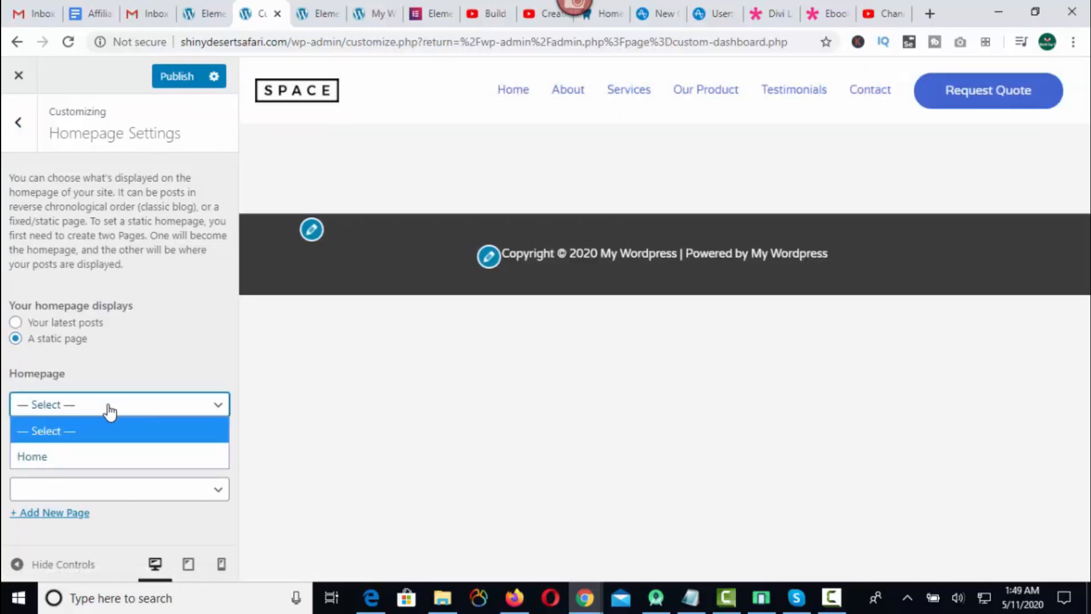
click(76, 461)
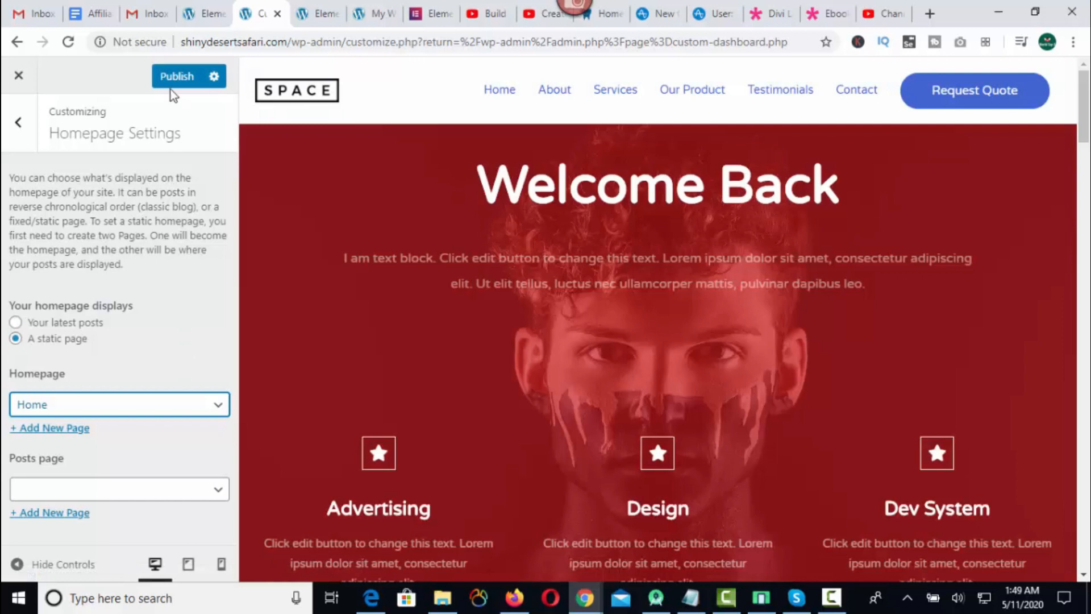
click(176, 79)
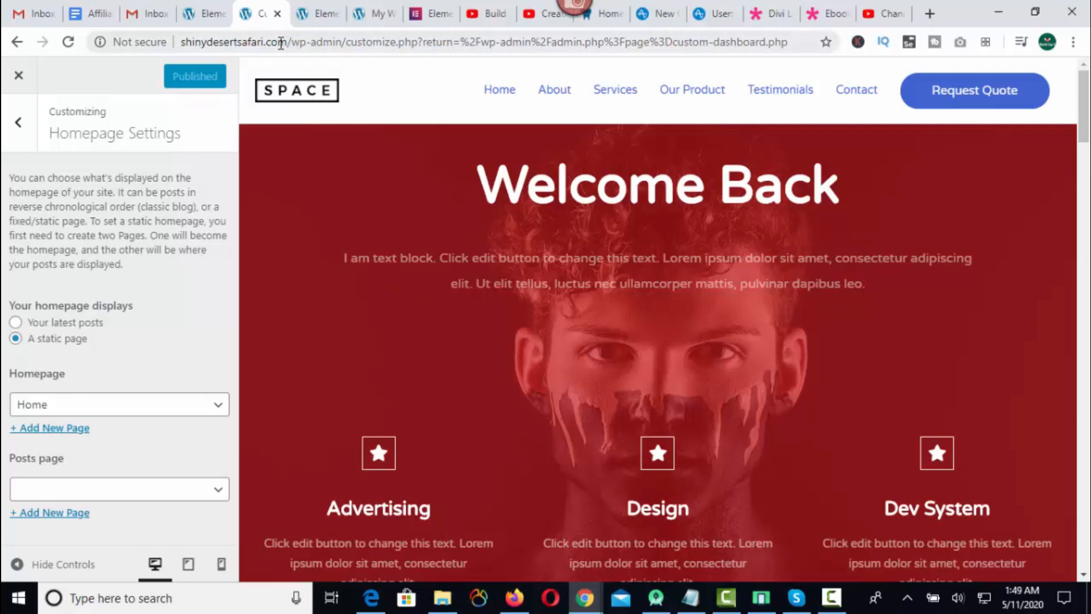
click(69, 80)
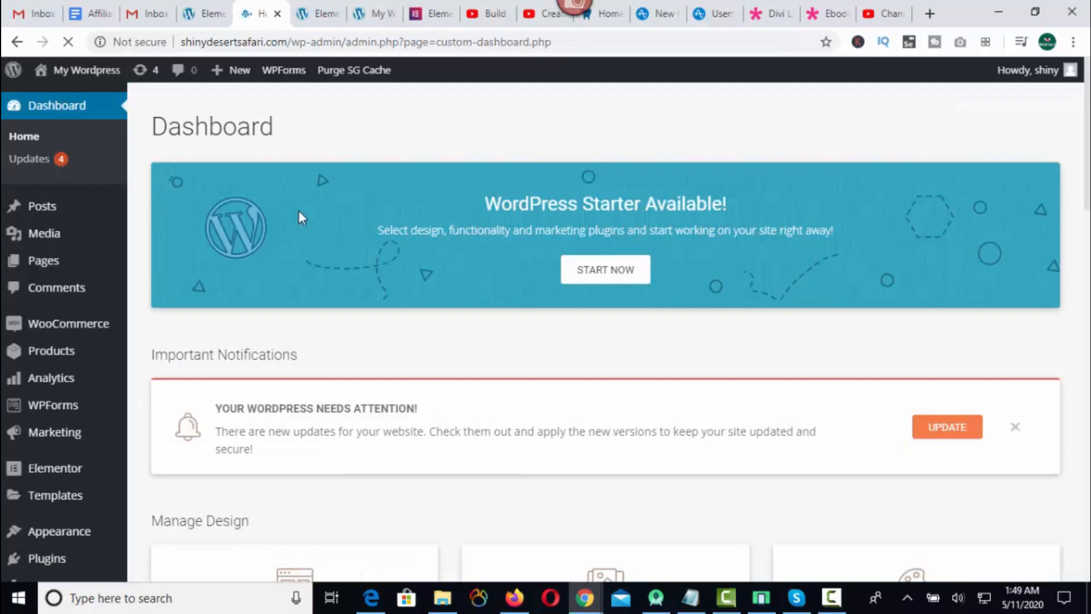
Visit the live site and test the About and Services menu links against their page sections.
mouse_move(49, 72)
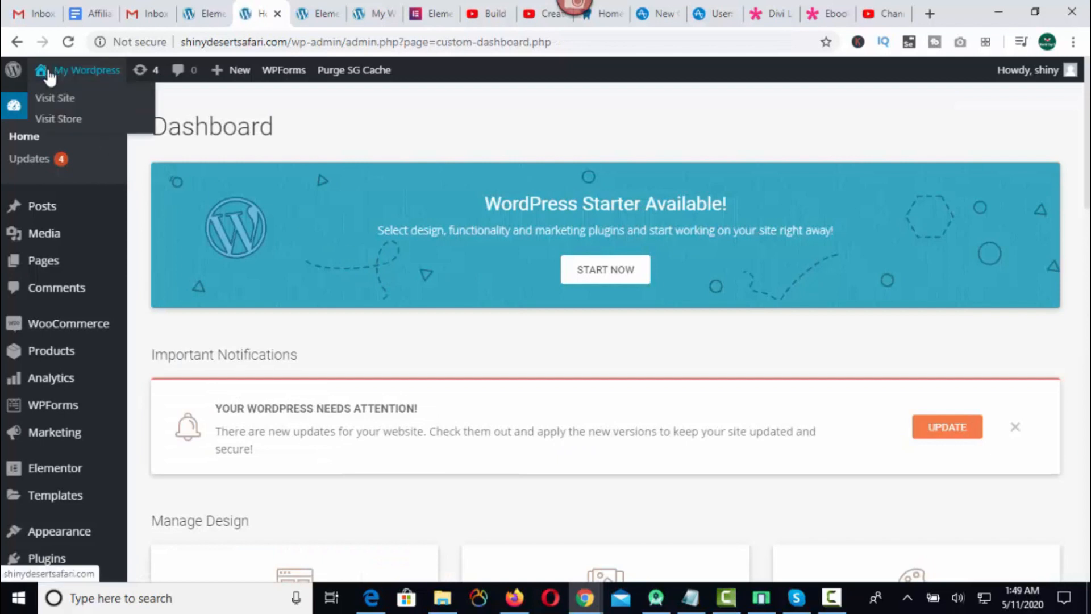
click(50, 102)
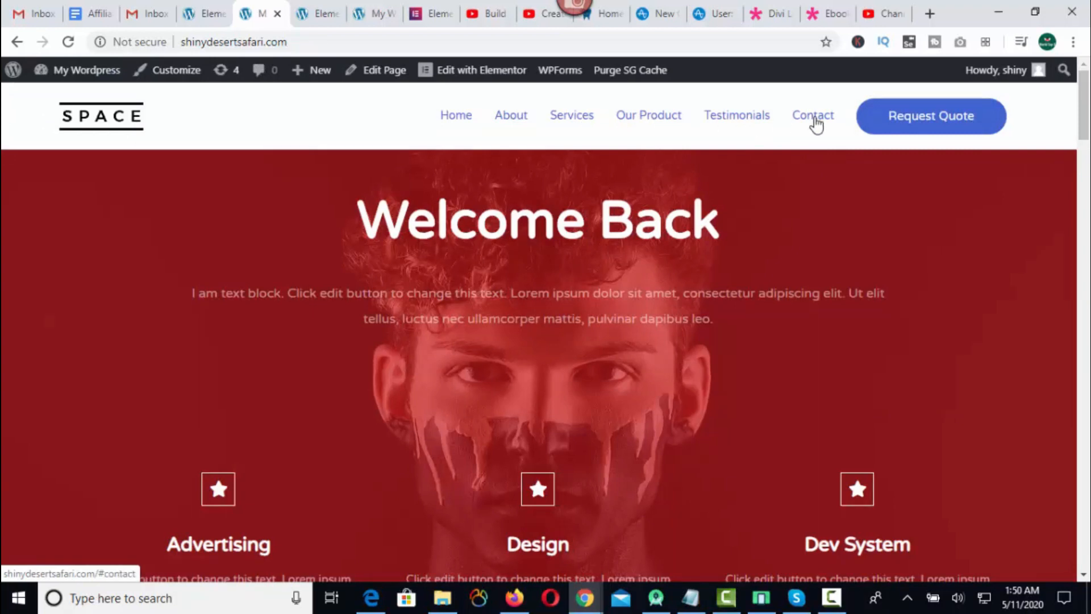
click(511, 118)
drag(60, 225, 392, 231)
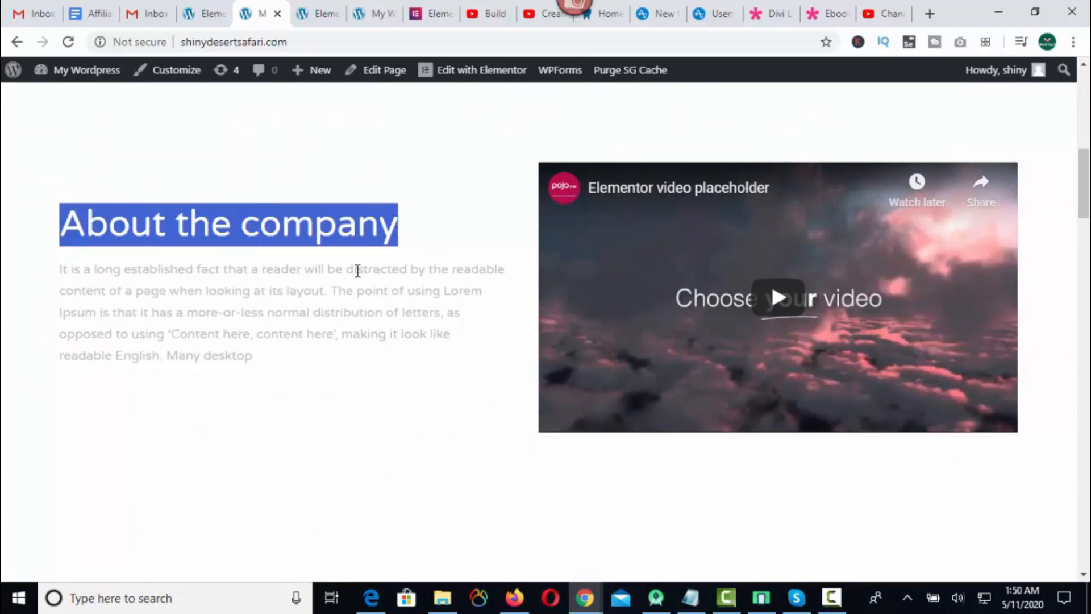
scroll(364, 273, up, 8)
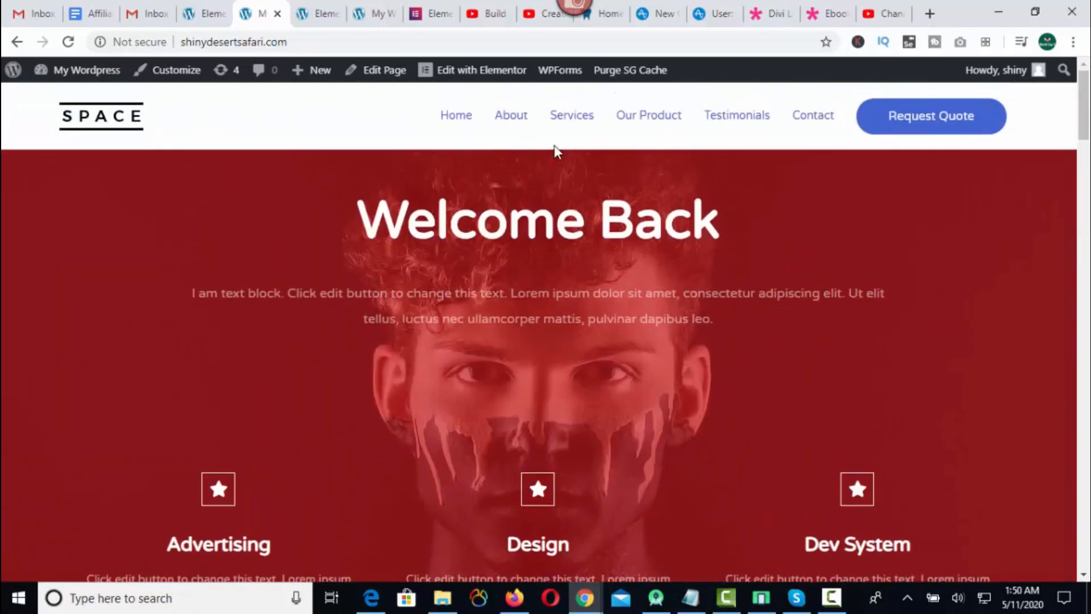
click(573, 121)
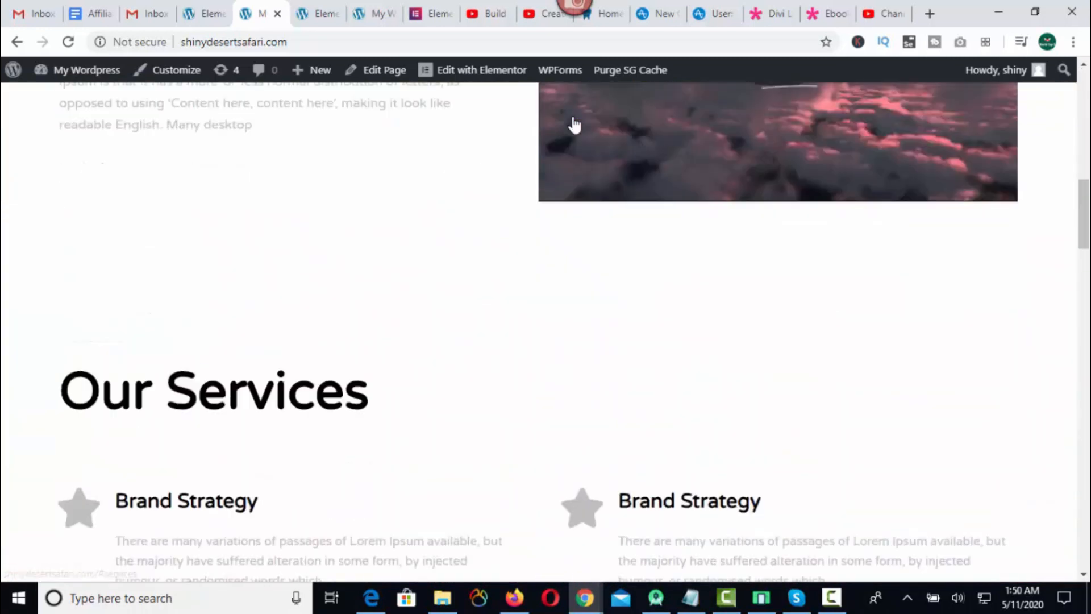
drag(59, 194, 404, 200)
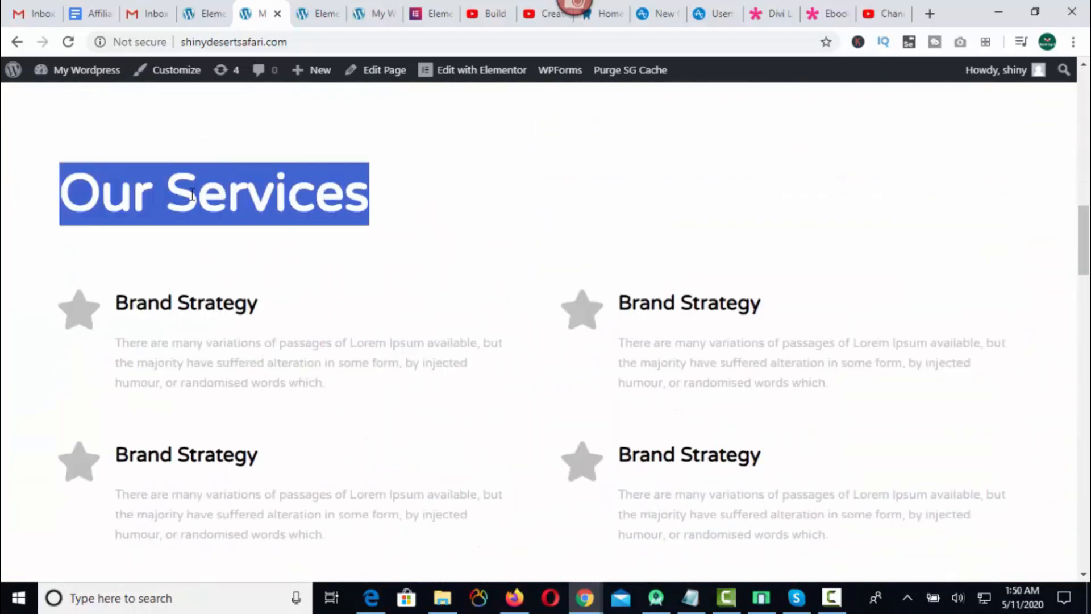
scroll(283, 211, up, 12)
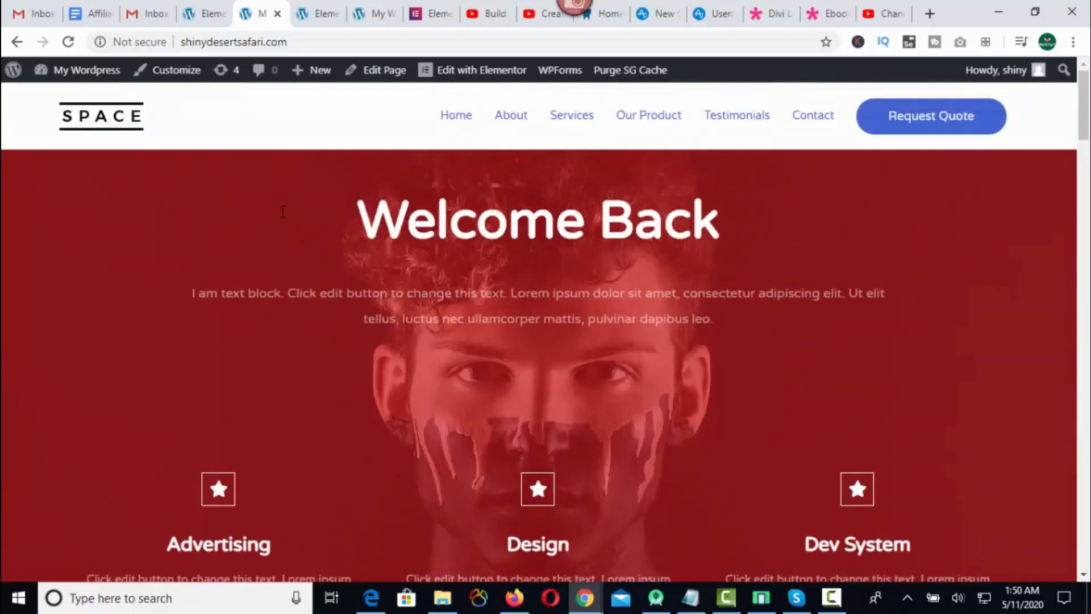
Test the Our Product, Testimonials and Contact menu links on the live page.
click(656, 121)
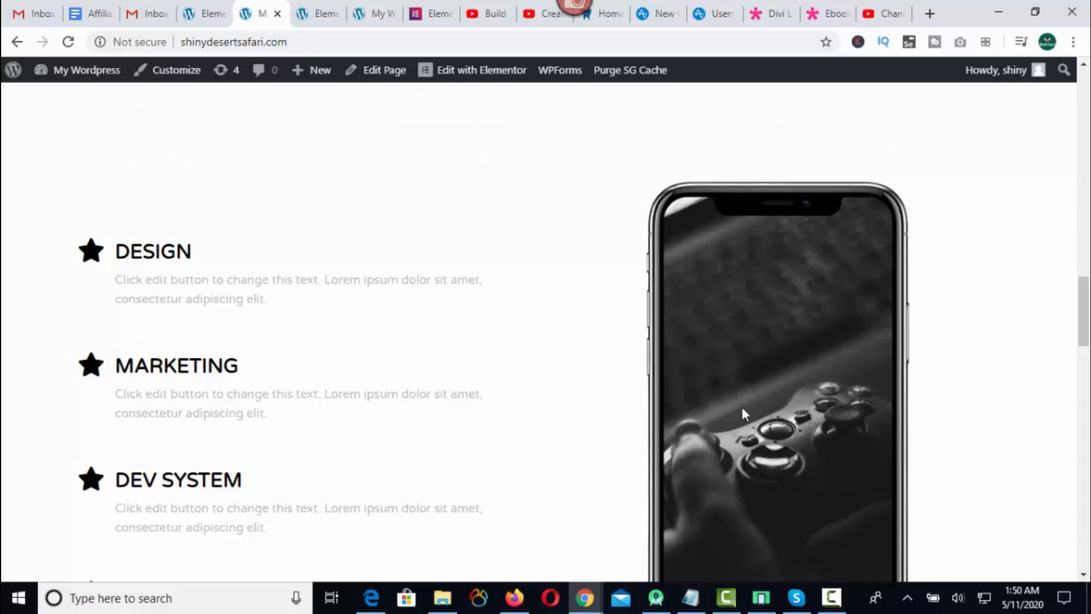
scroll(748, 403, up, 10)
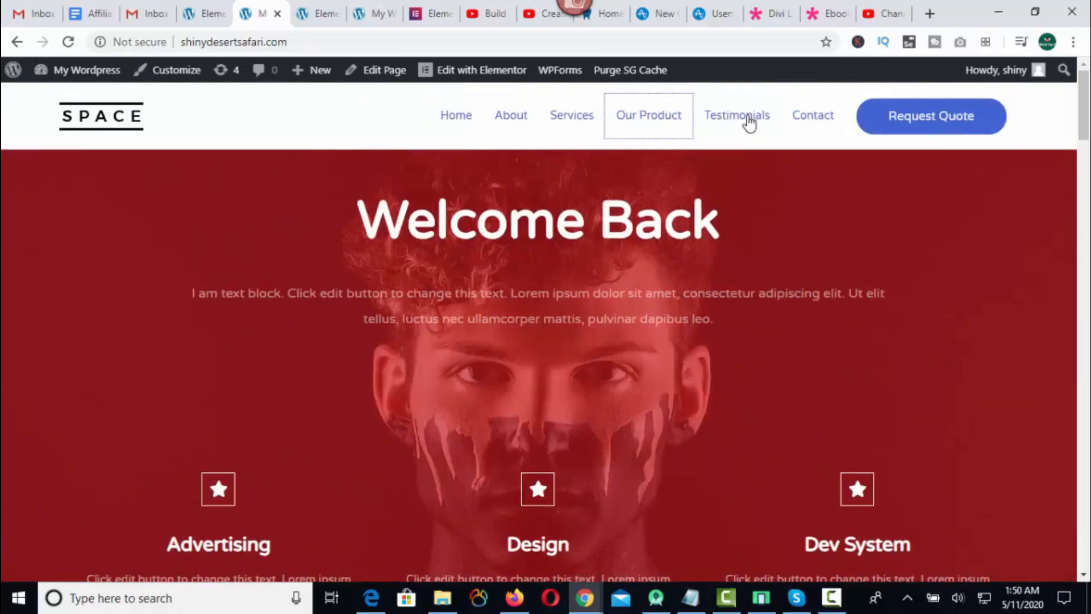
click(748, 120)
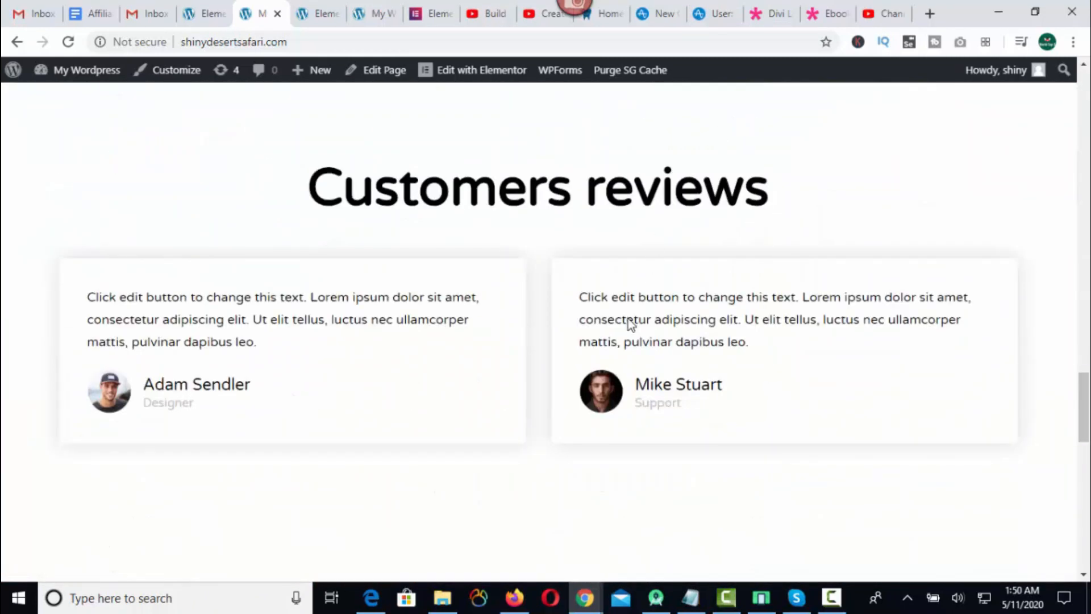
scroll(830, 401, up, 6)
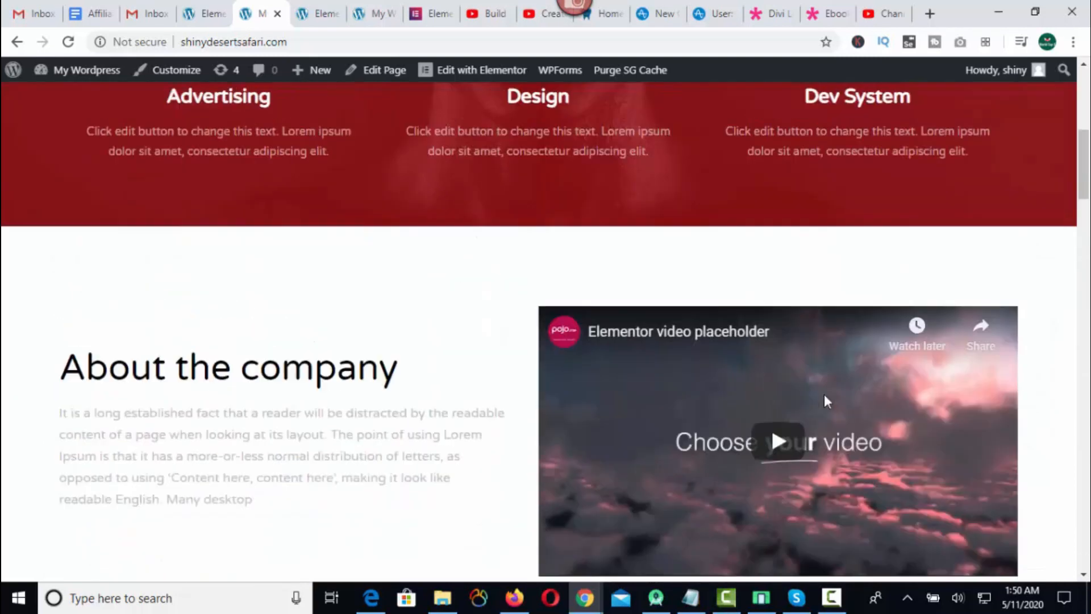
scroll(824, 401, up, 5)
click(808, 122)
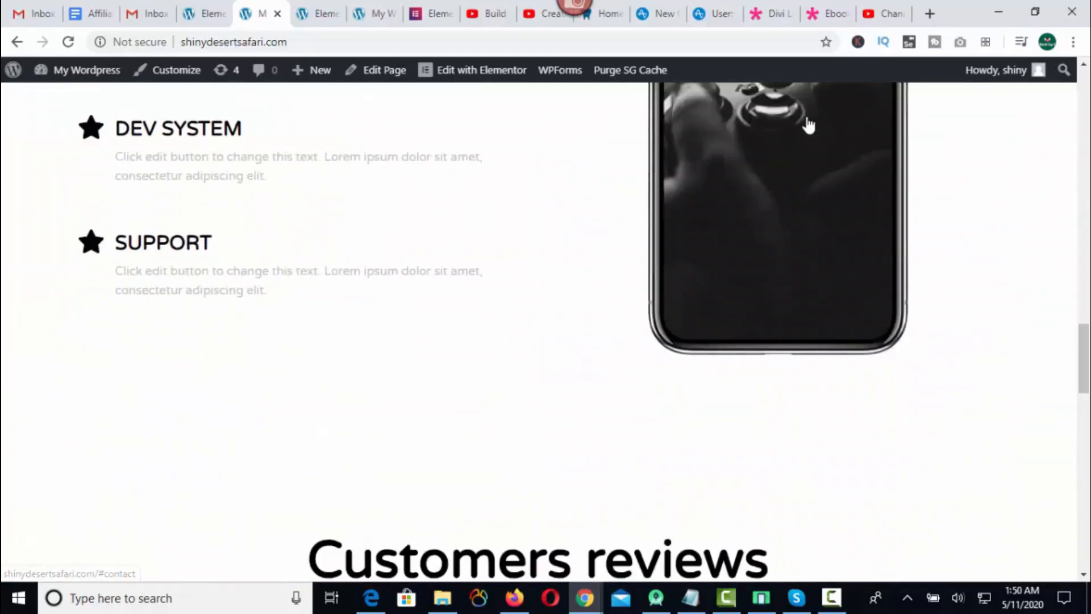
drag(372, 213, 707, 214)
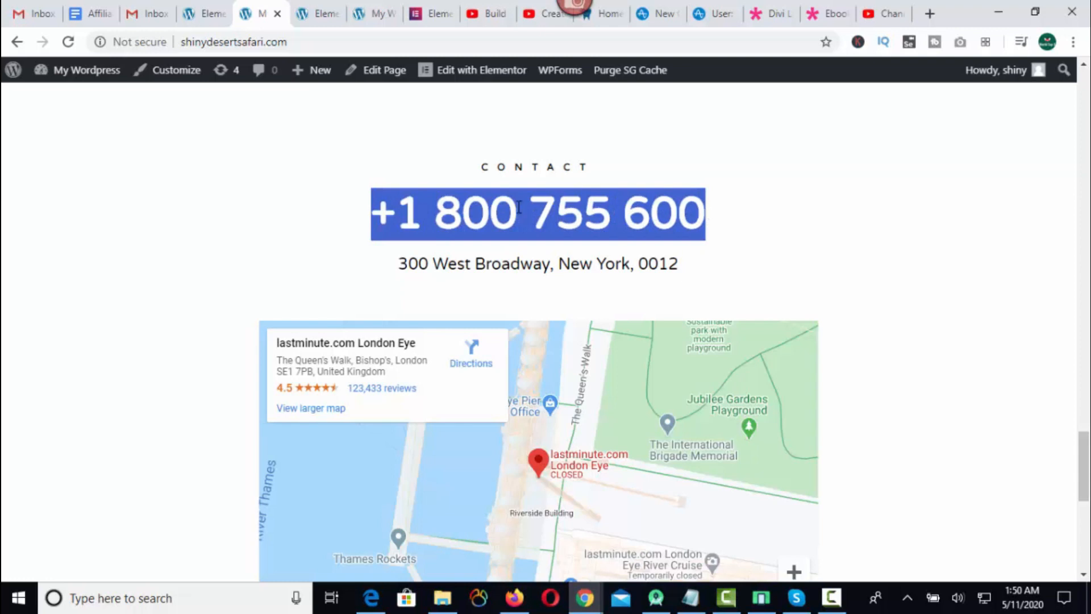